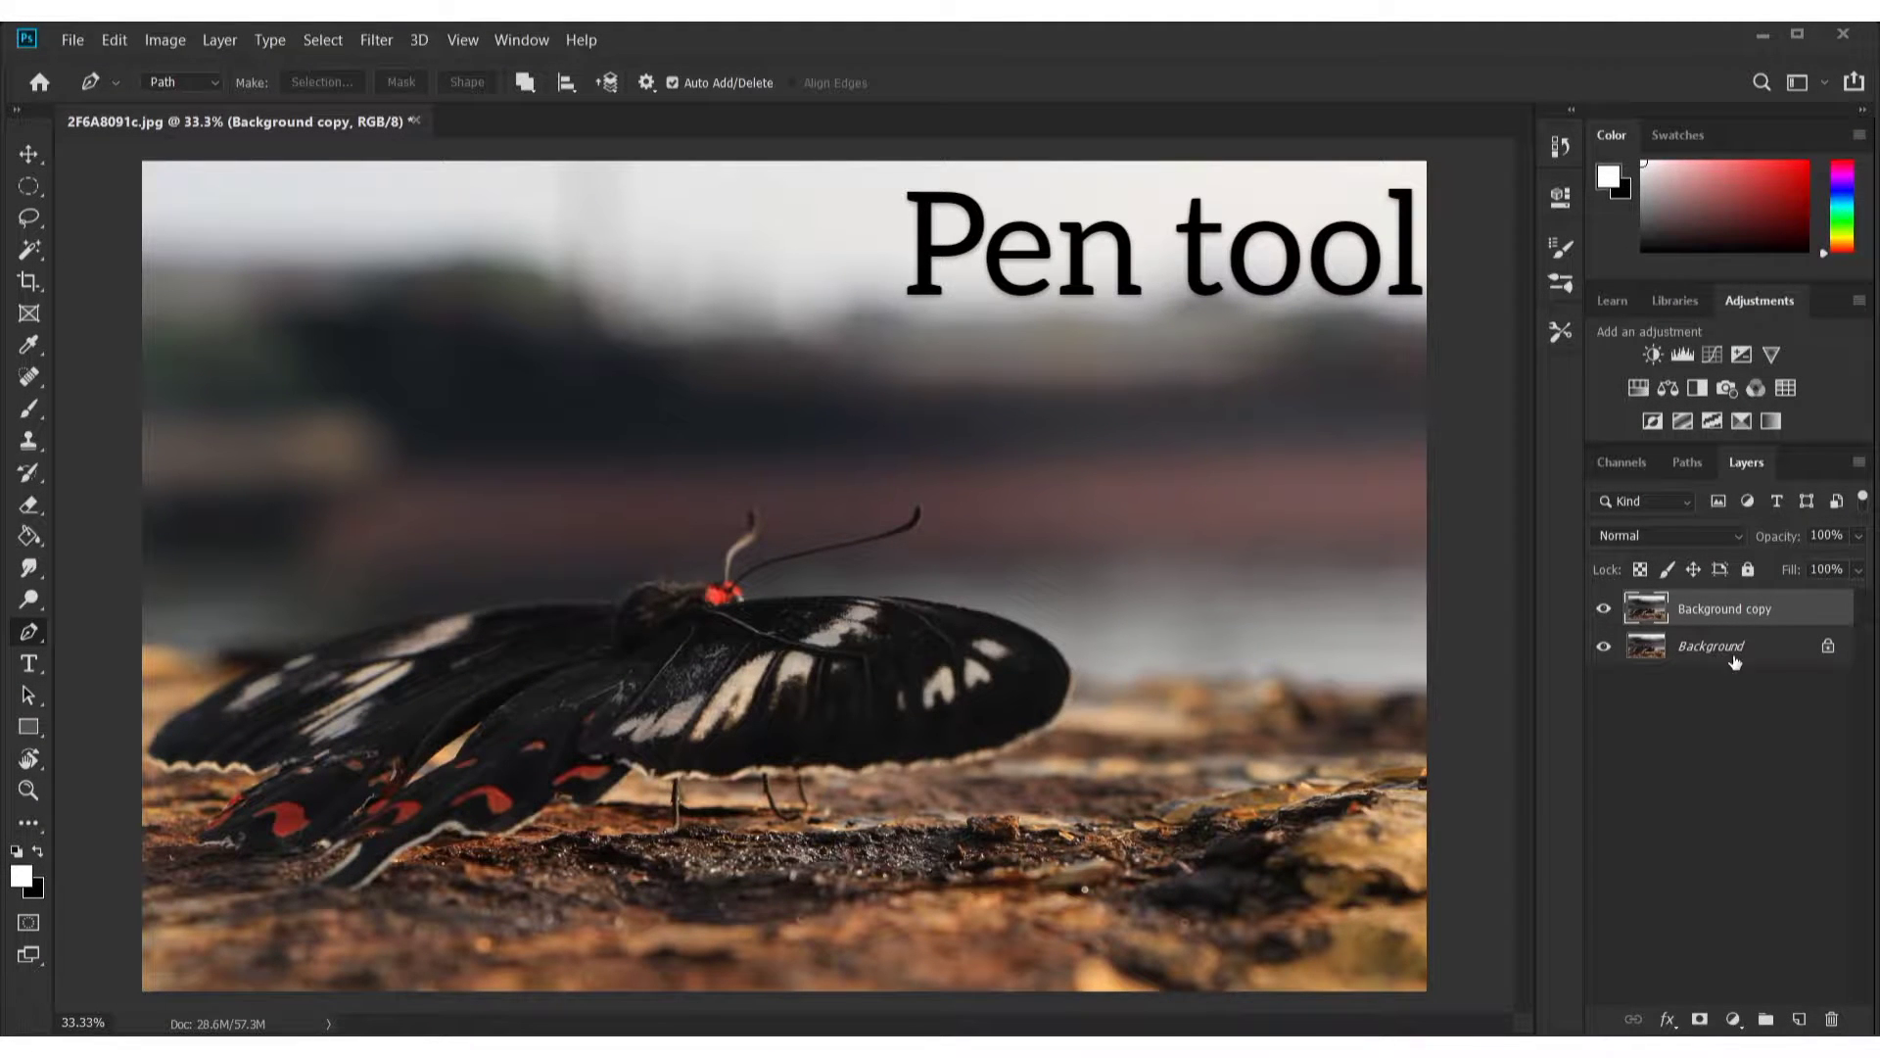
Rename the 'Background copy' layer to 'Butterfly Cut'
double_click(1714, 609)
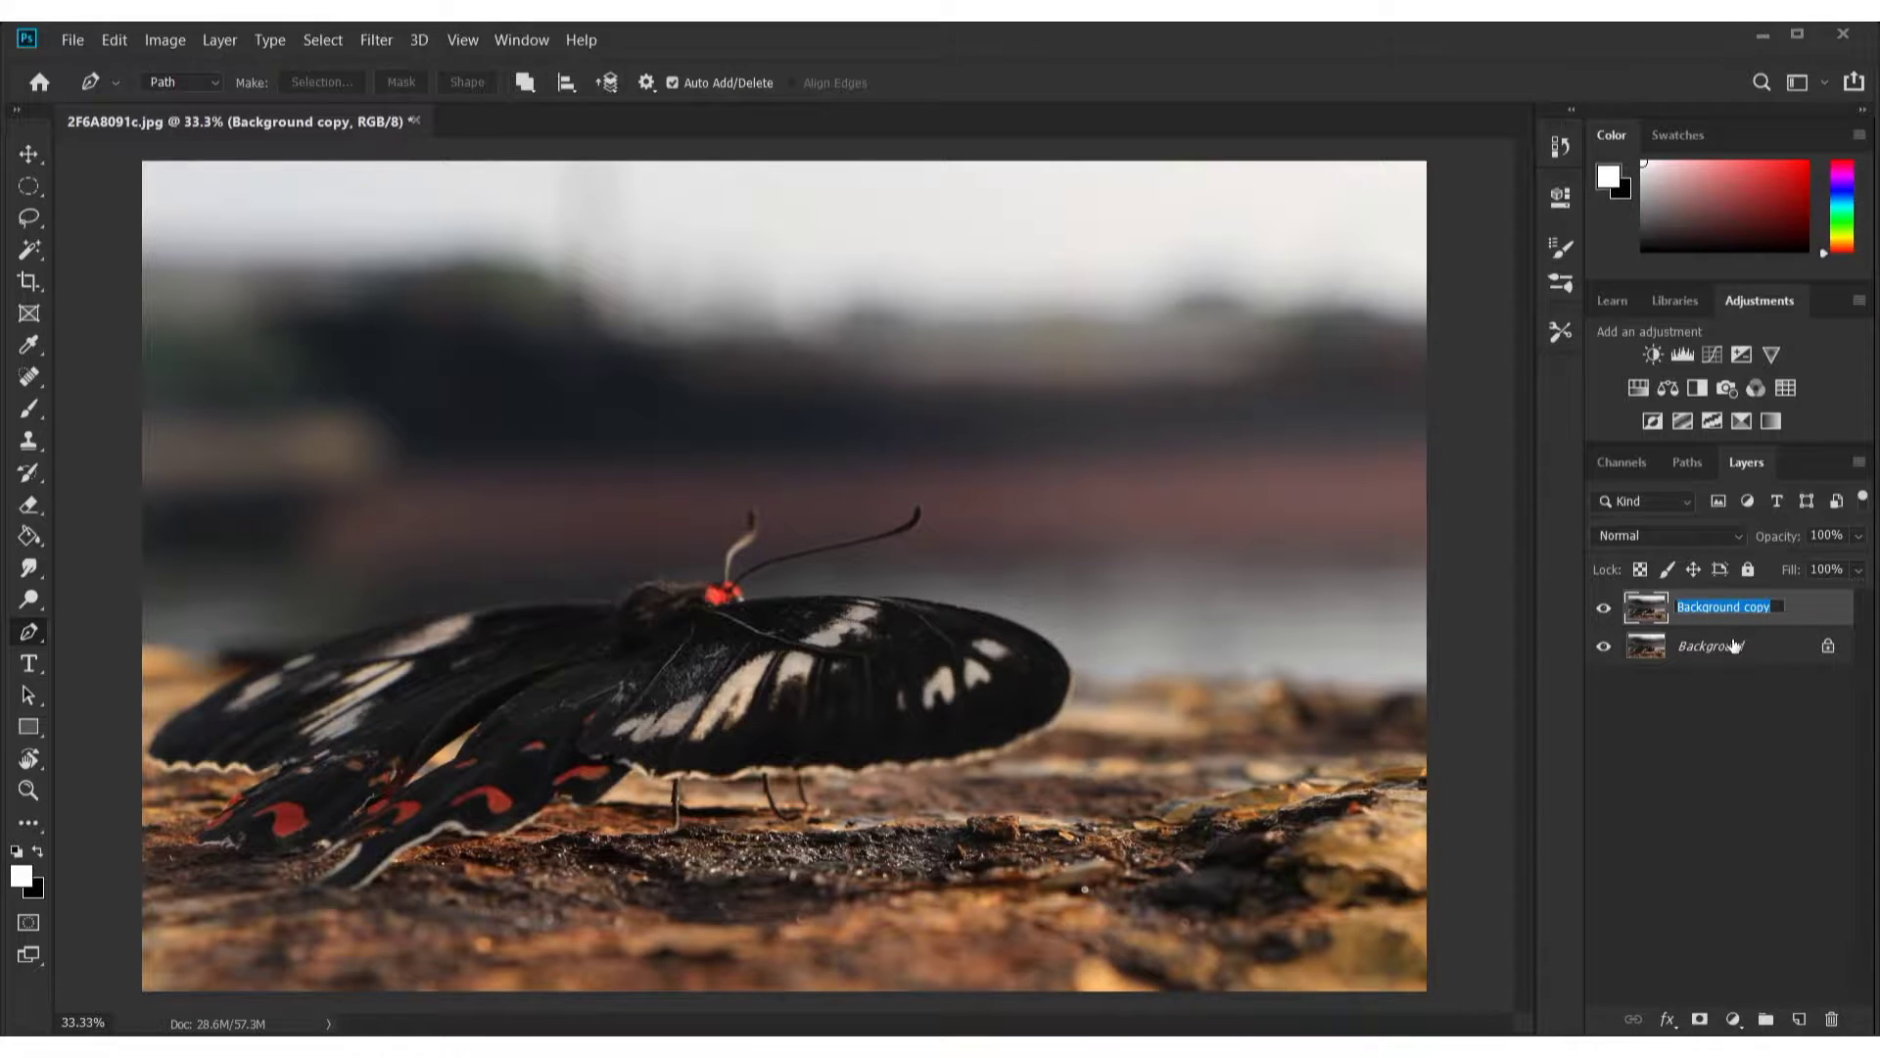
text(B)
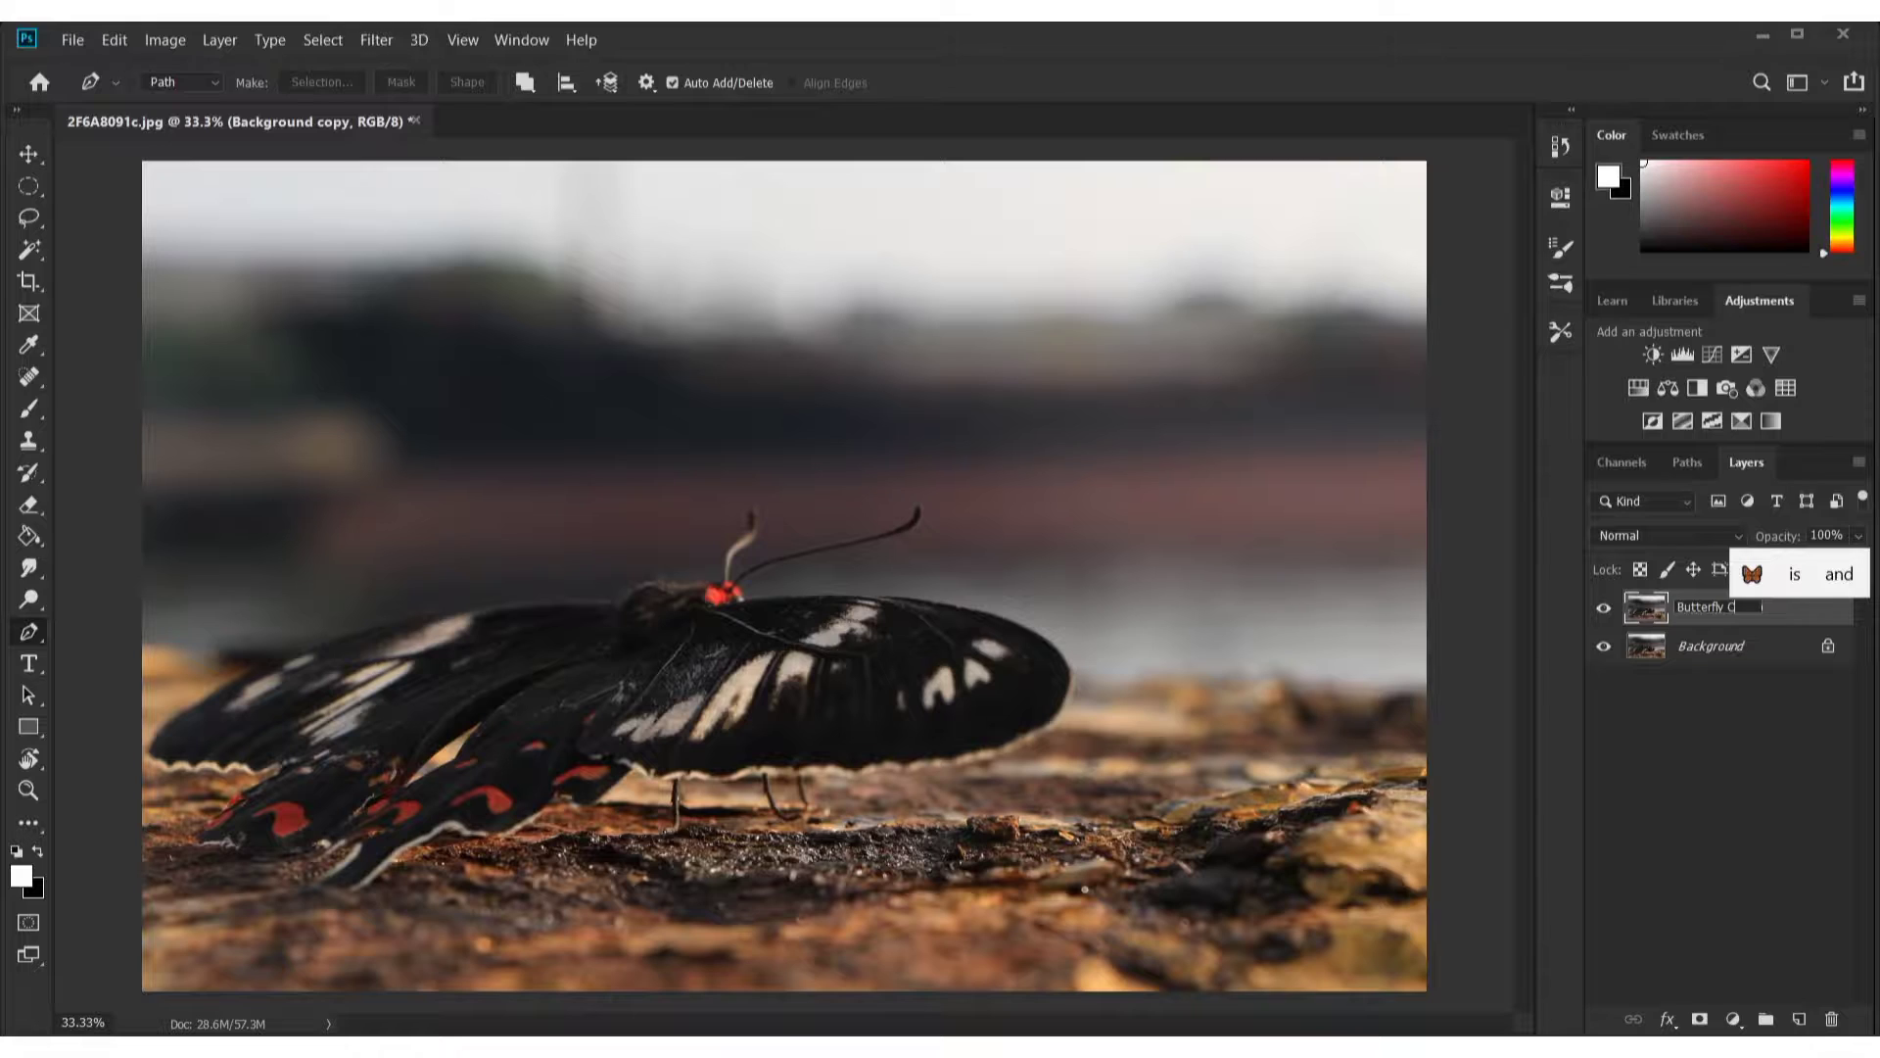
text(ut)
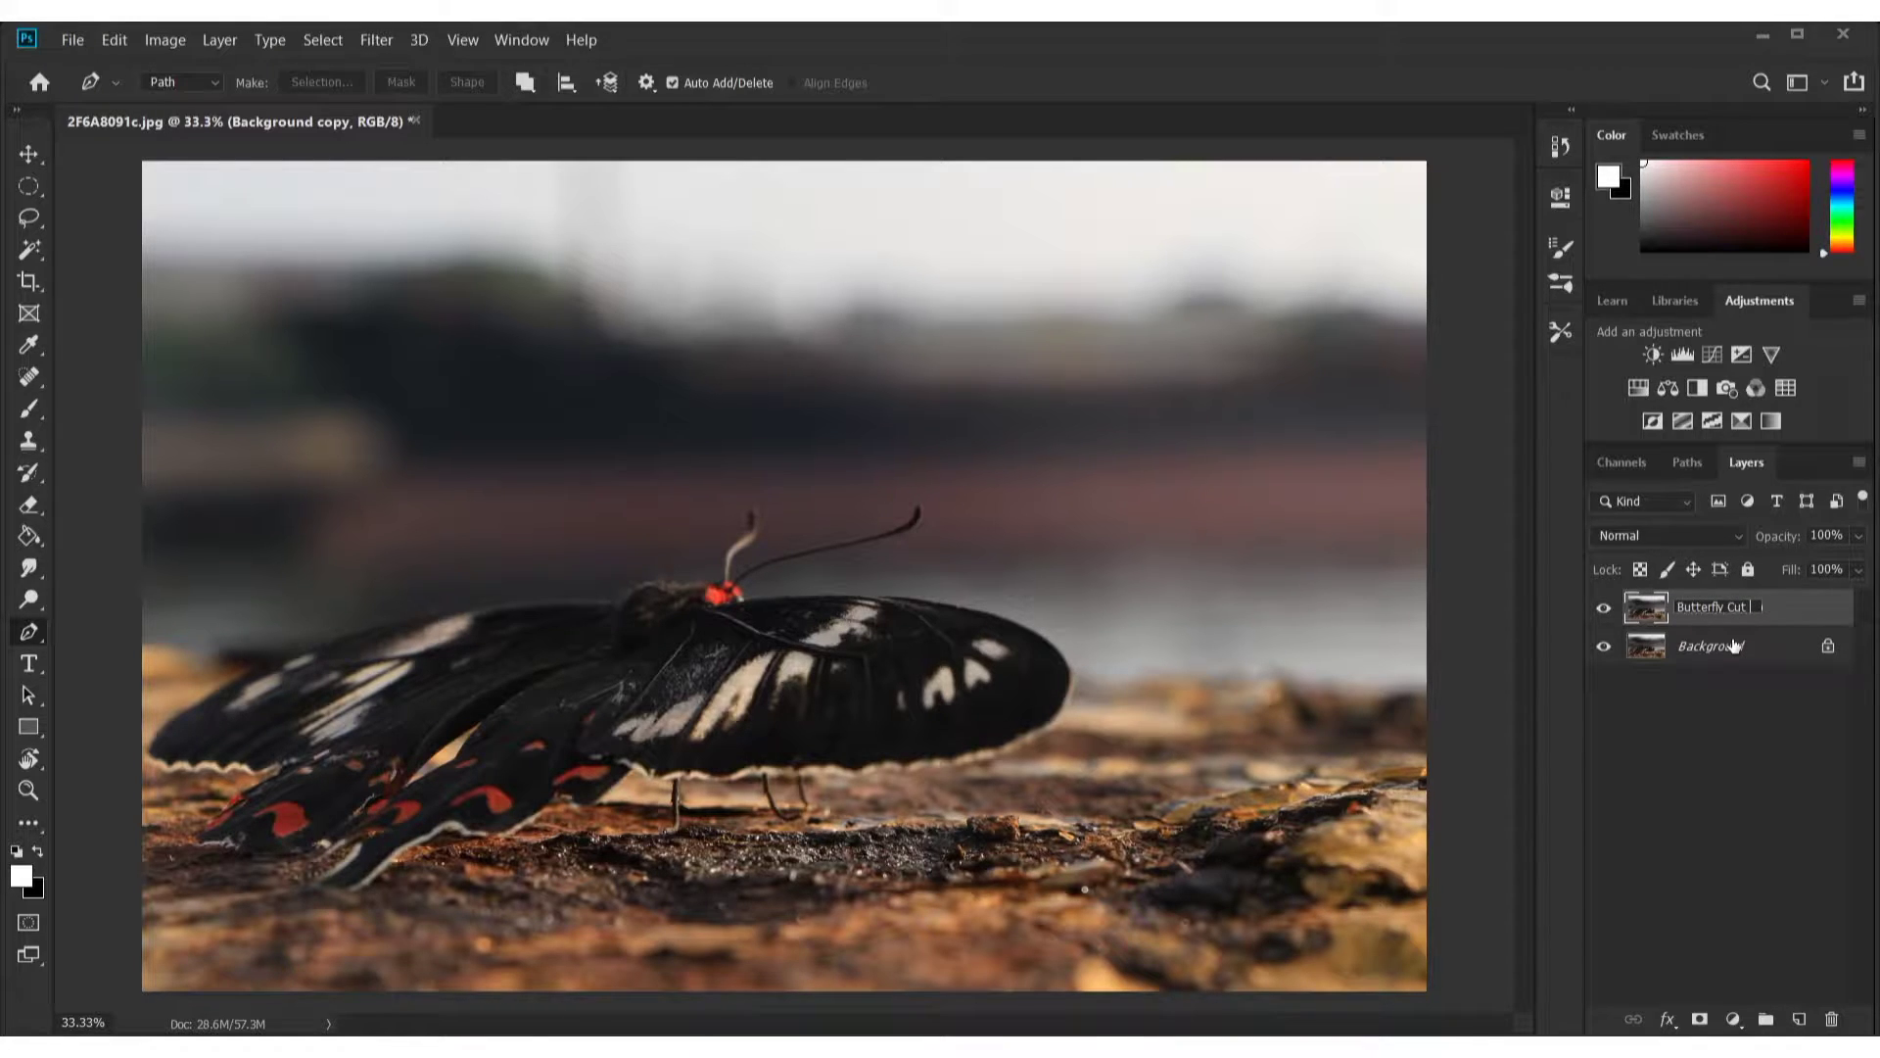
key(Return)
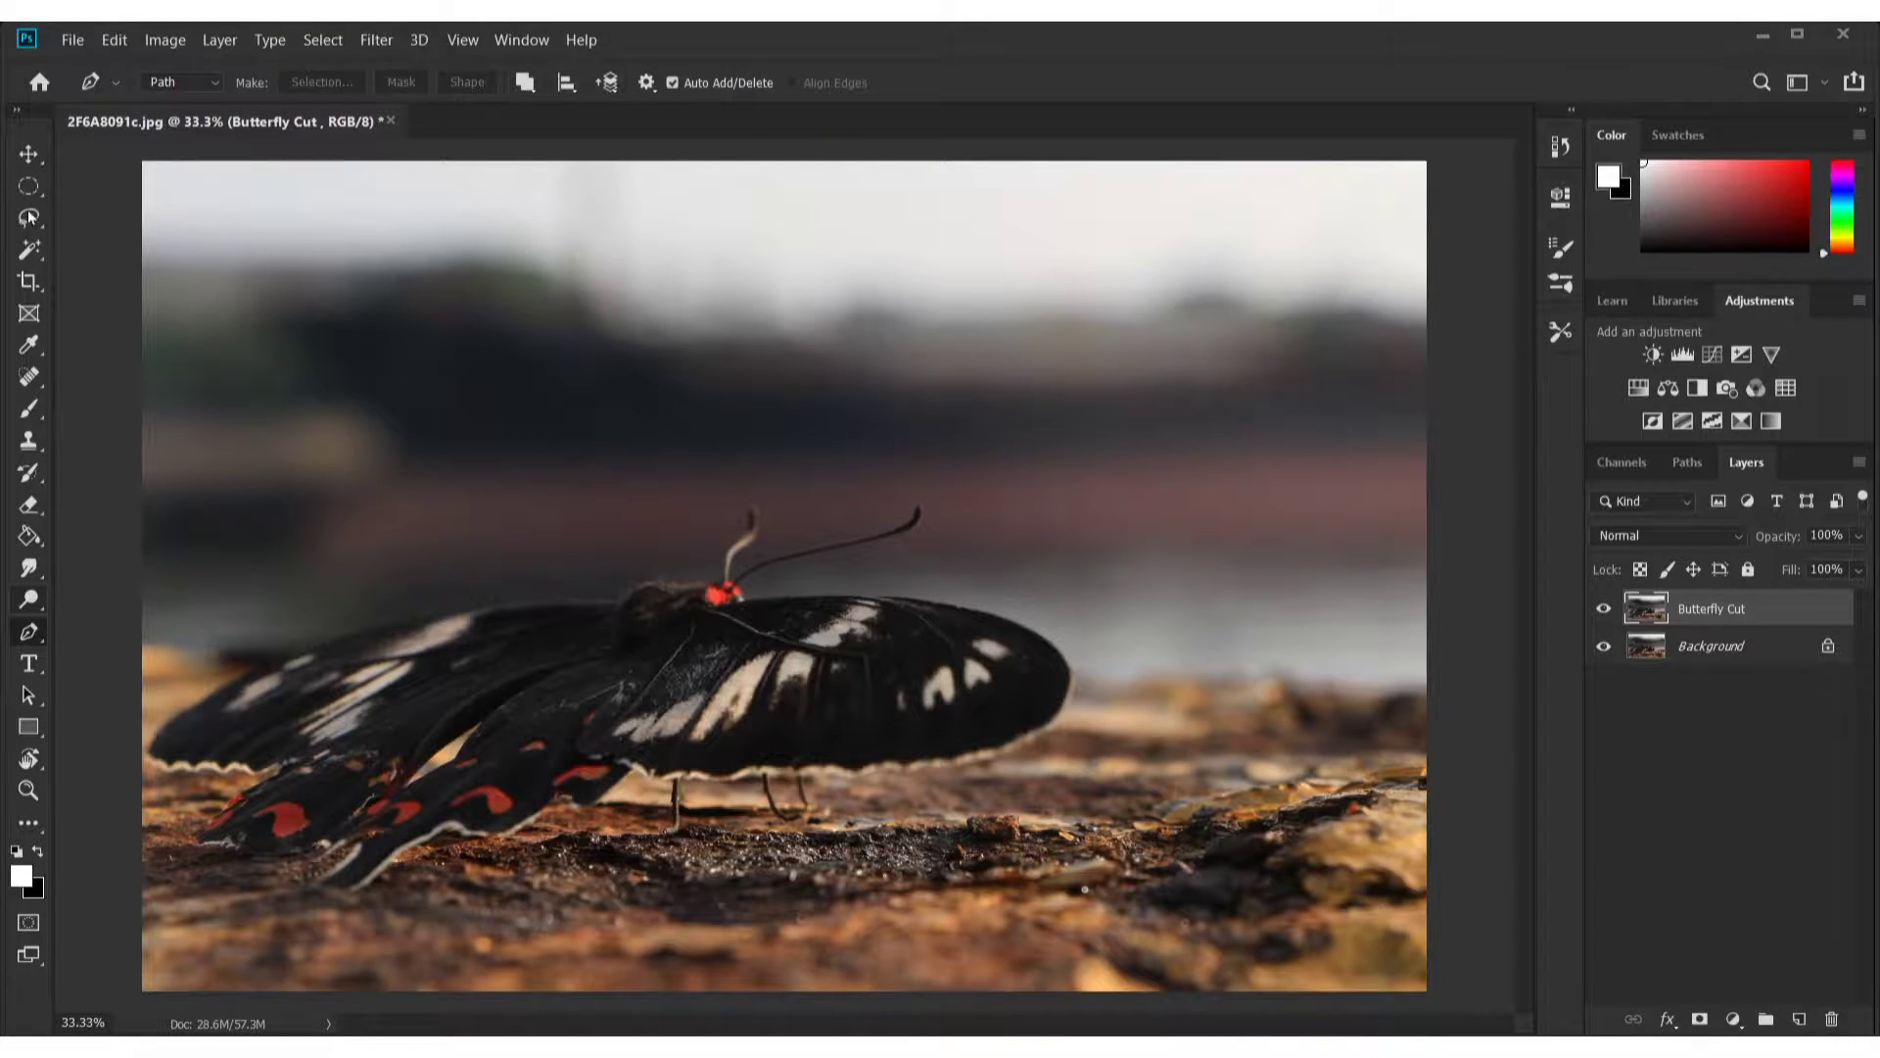
right_click(32, 633)
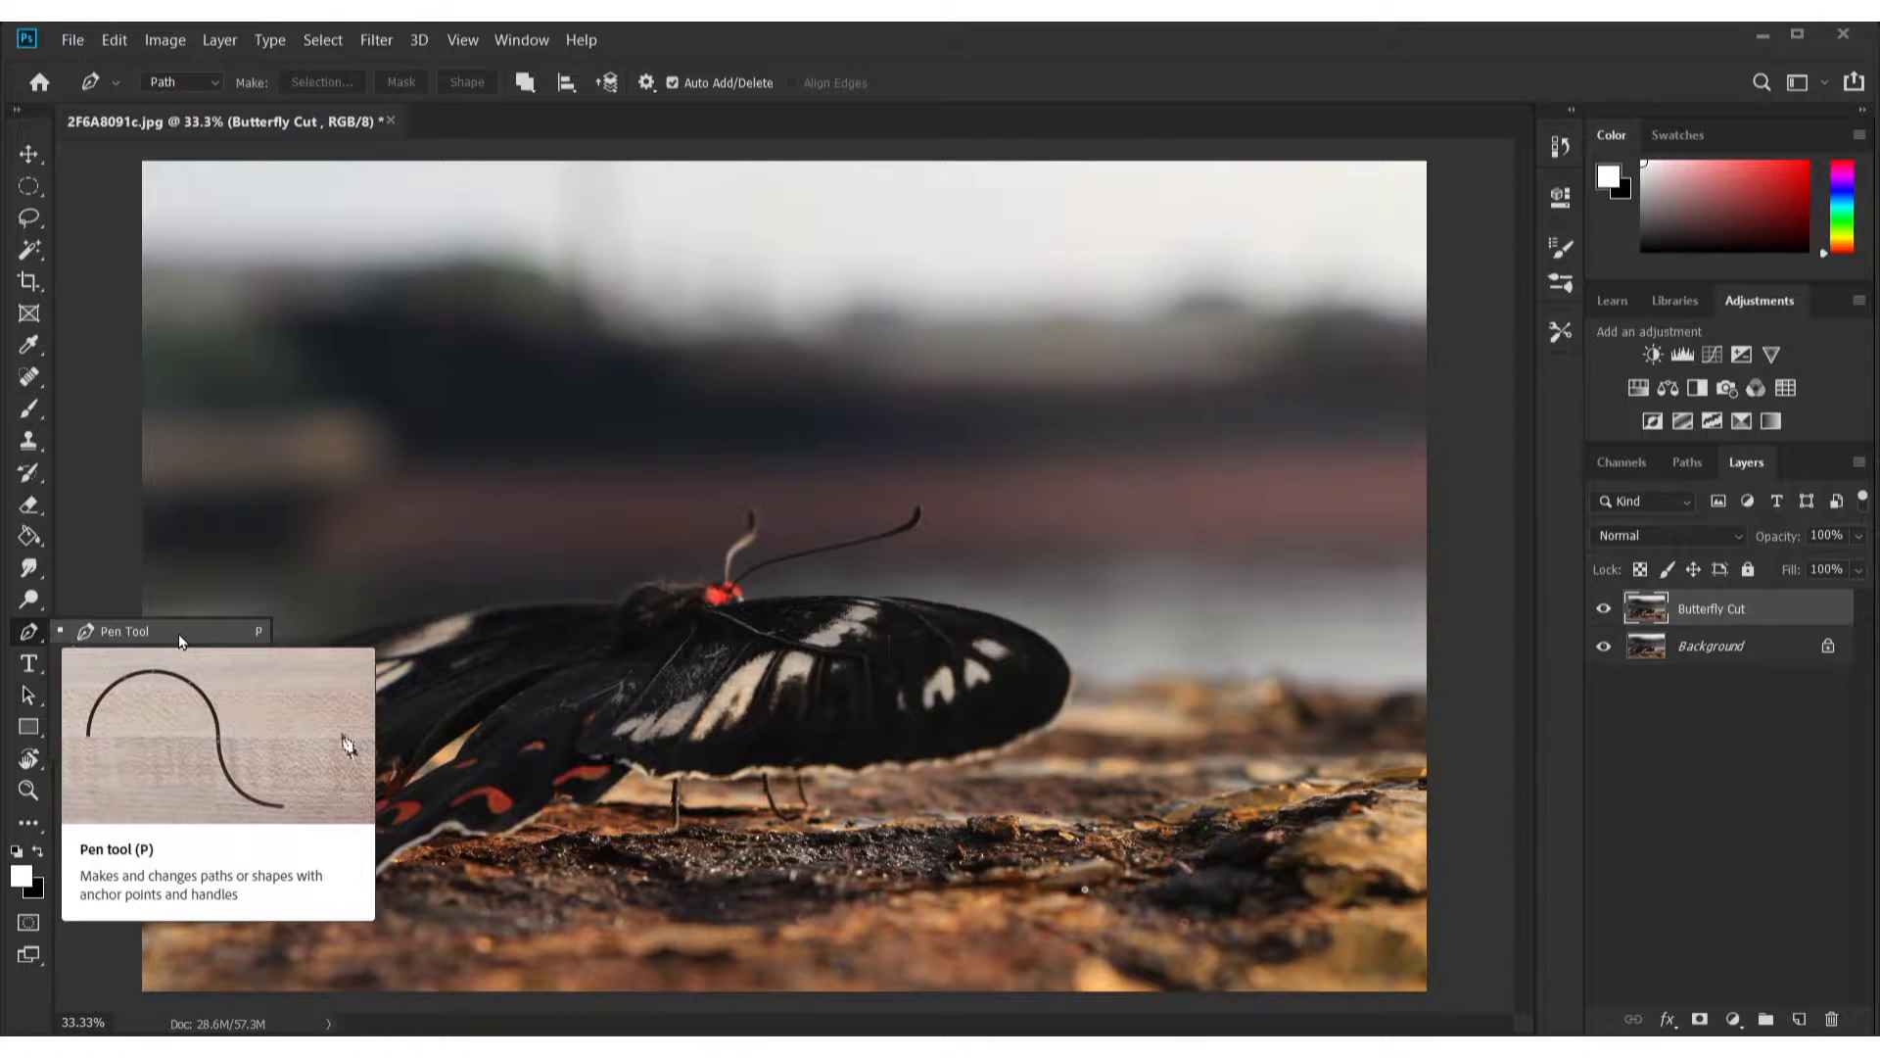
click(509, 506)
click(510, 497)
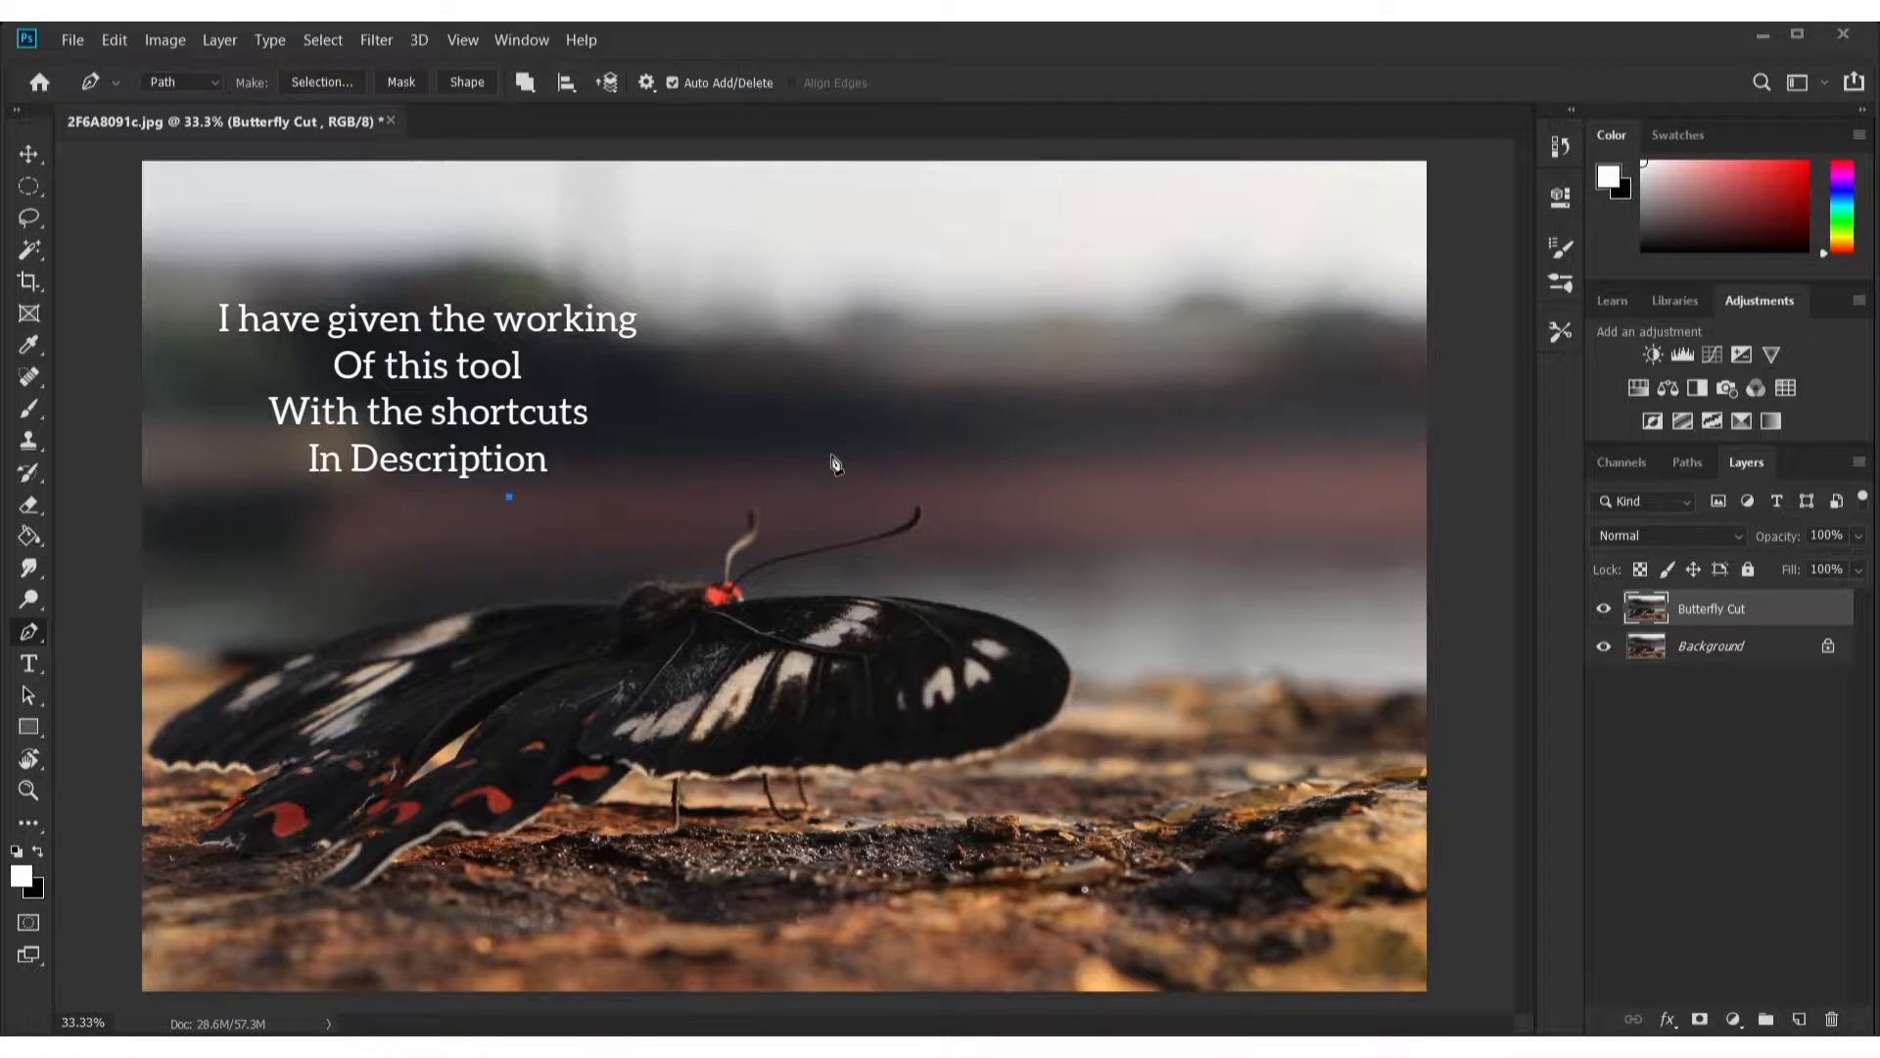
drag(834, 454, 1013, 508)
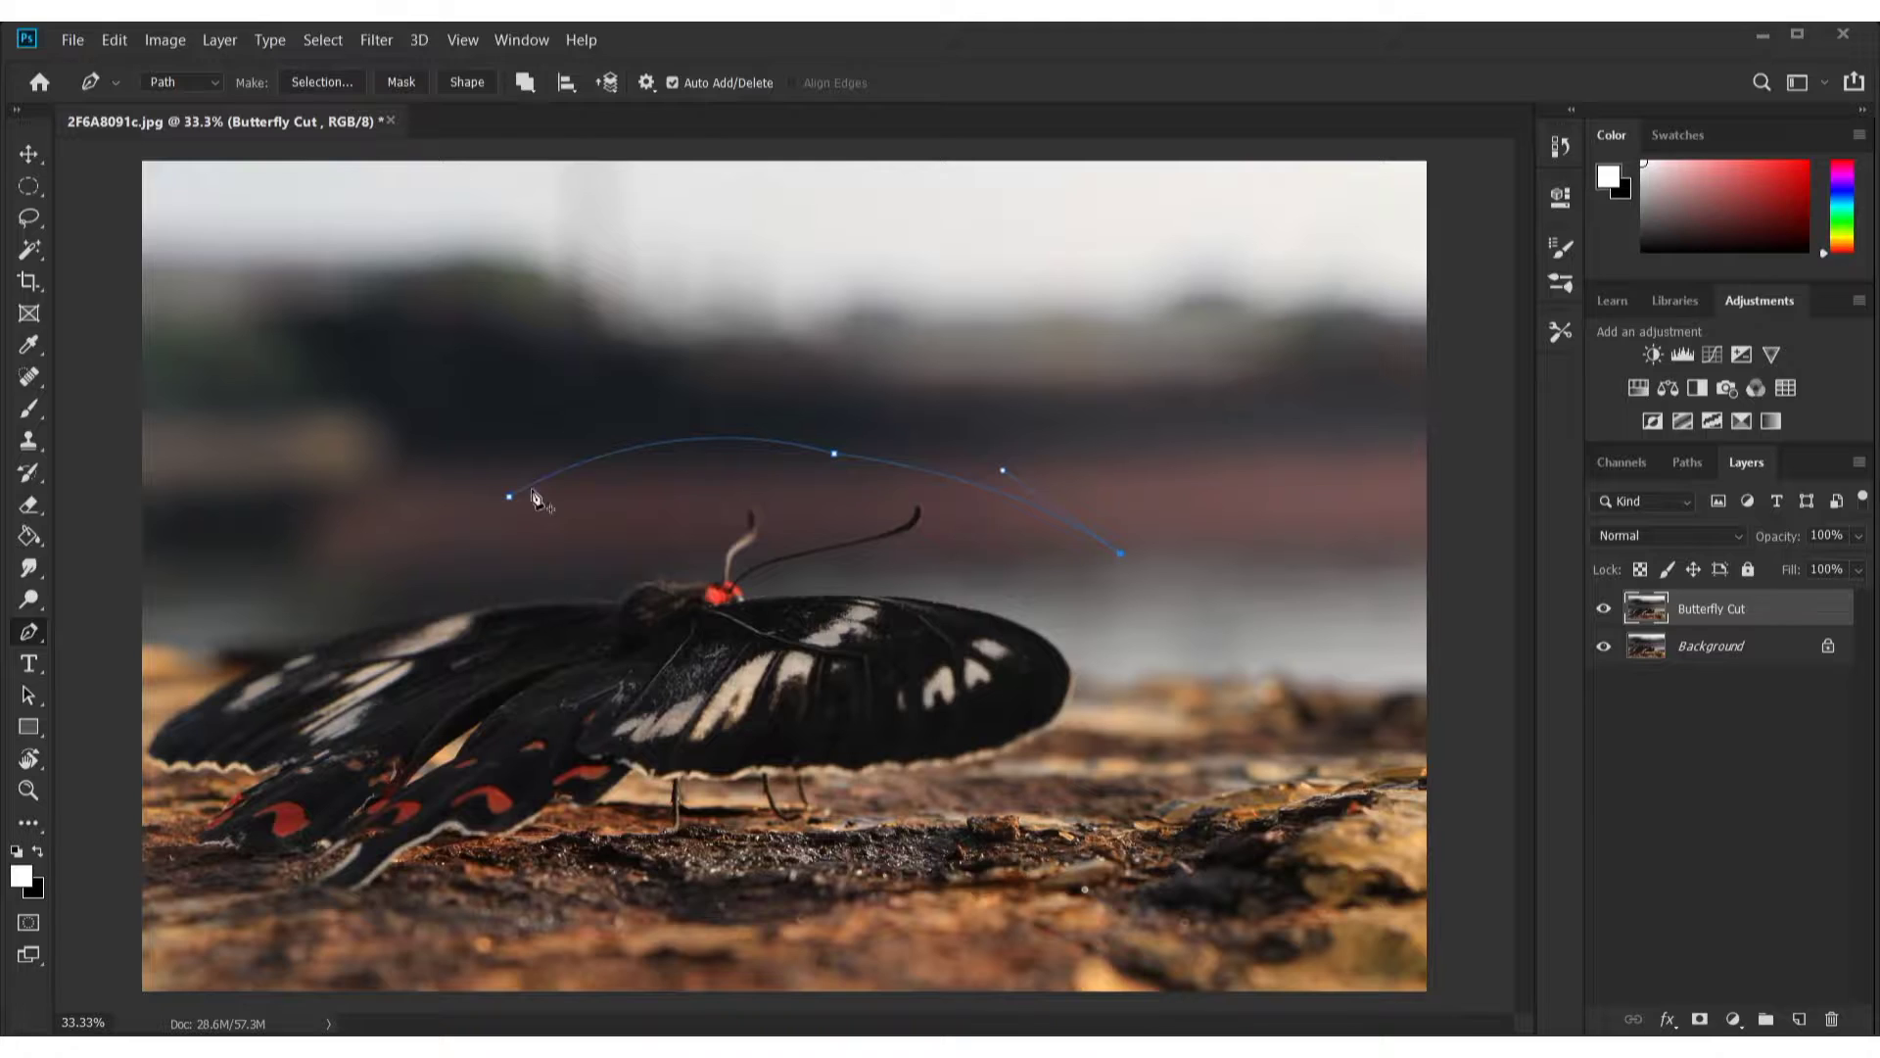
click(607, 561)
drag(607, 561, 555, 534)
alt+click(609, 563)
mouse_move(509, 496)
mouse_down()
mouse_move(438, 390)
mouse_move(525, 380)
mouse_up()
key(ctrl+Return)
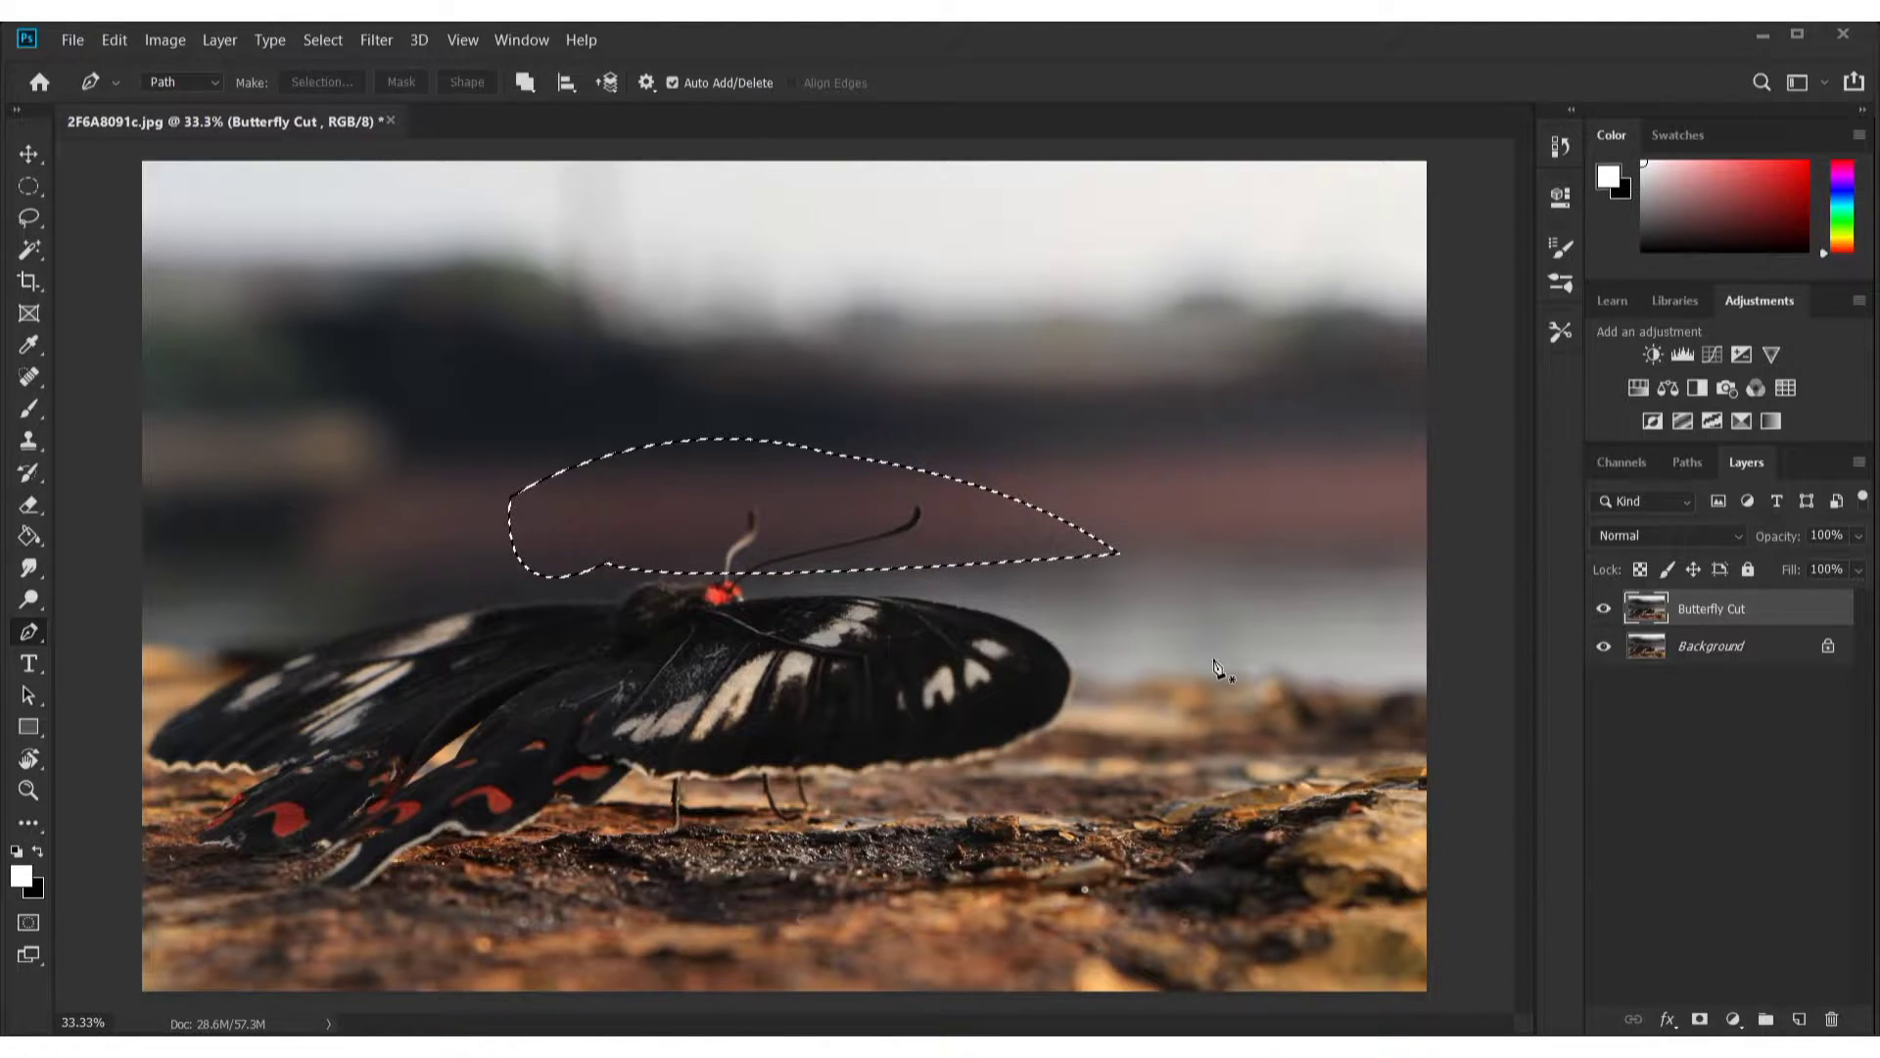
key(ctrl+d)
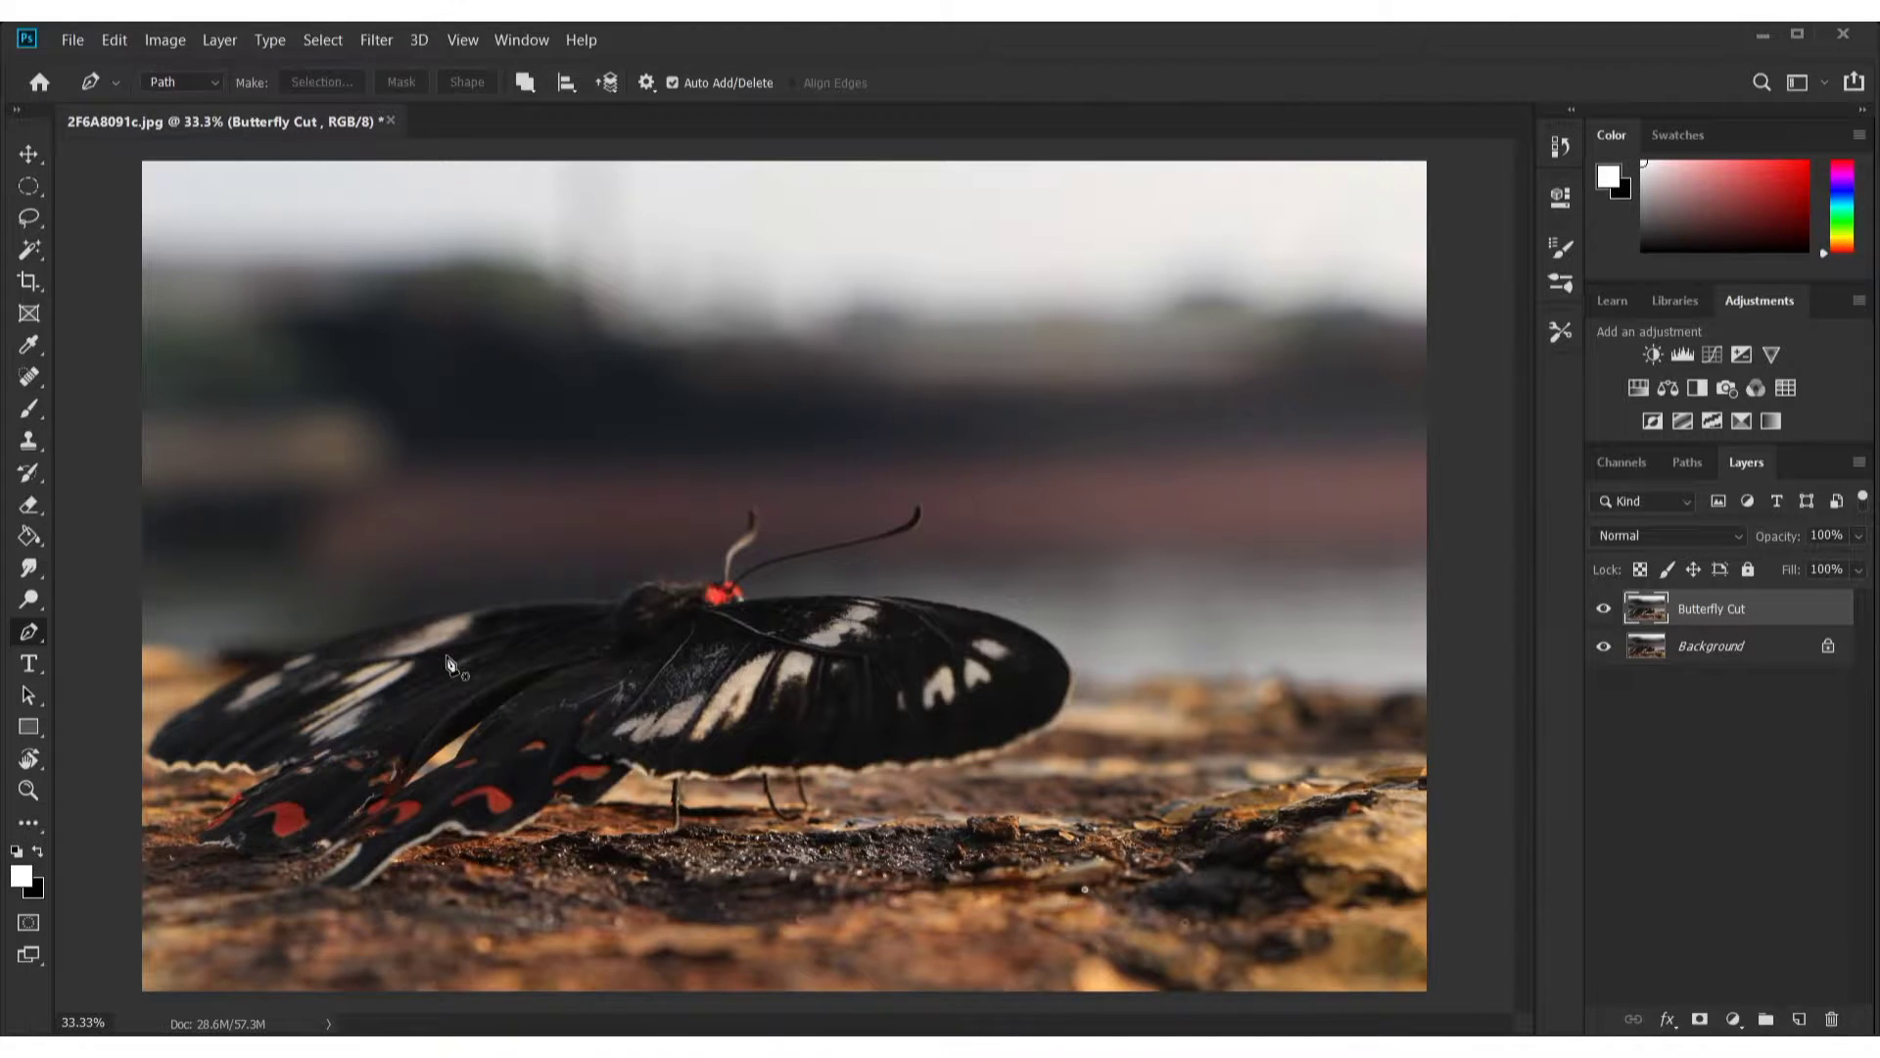
Zoom in to 200% on the butterfly's head
scroll(450, 663, up, 1)
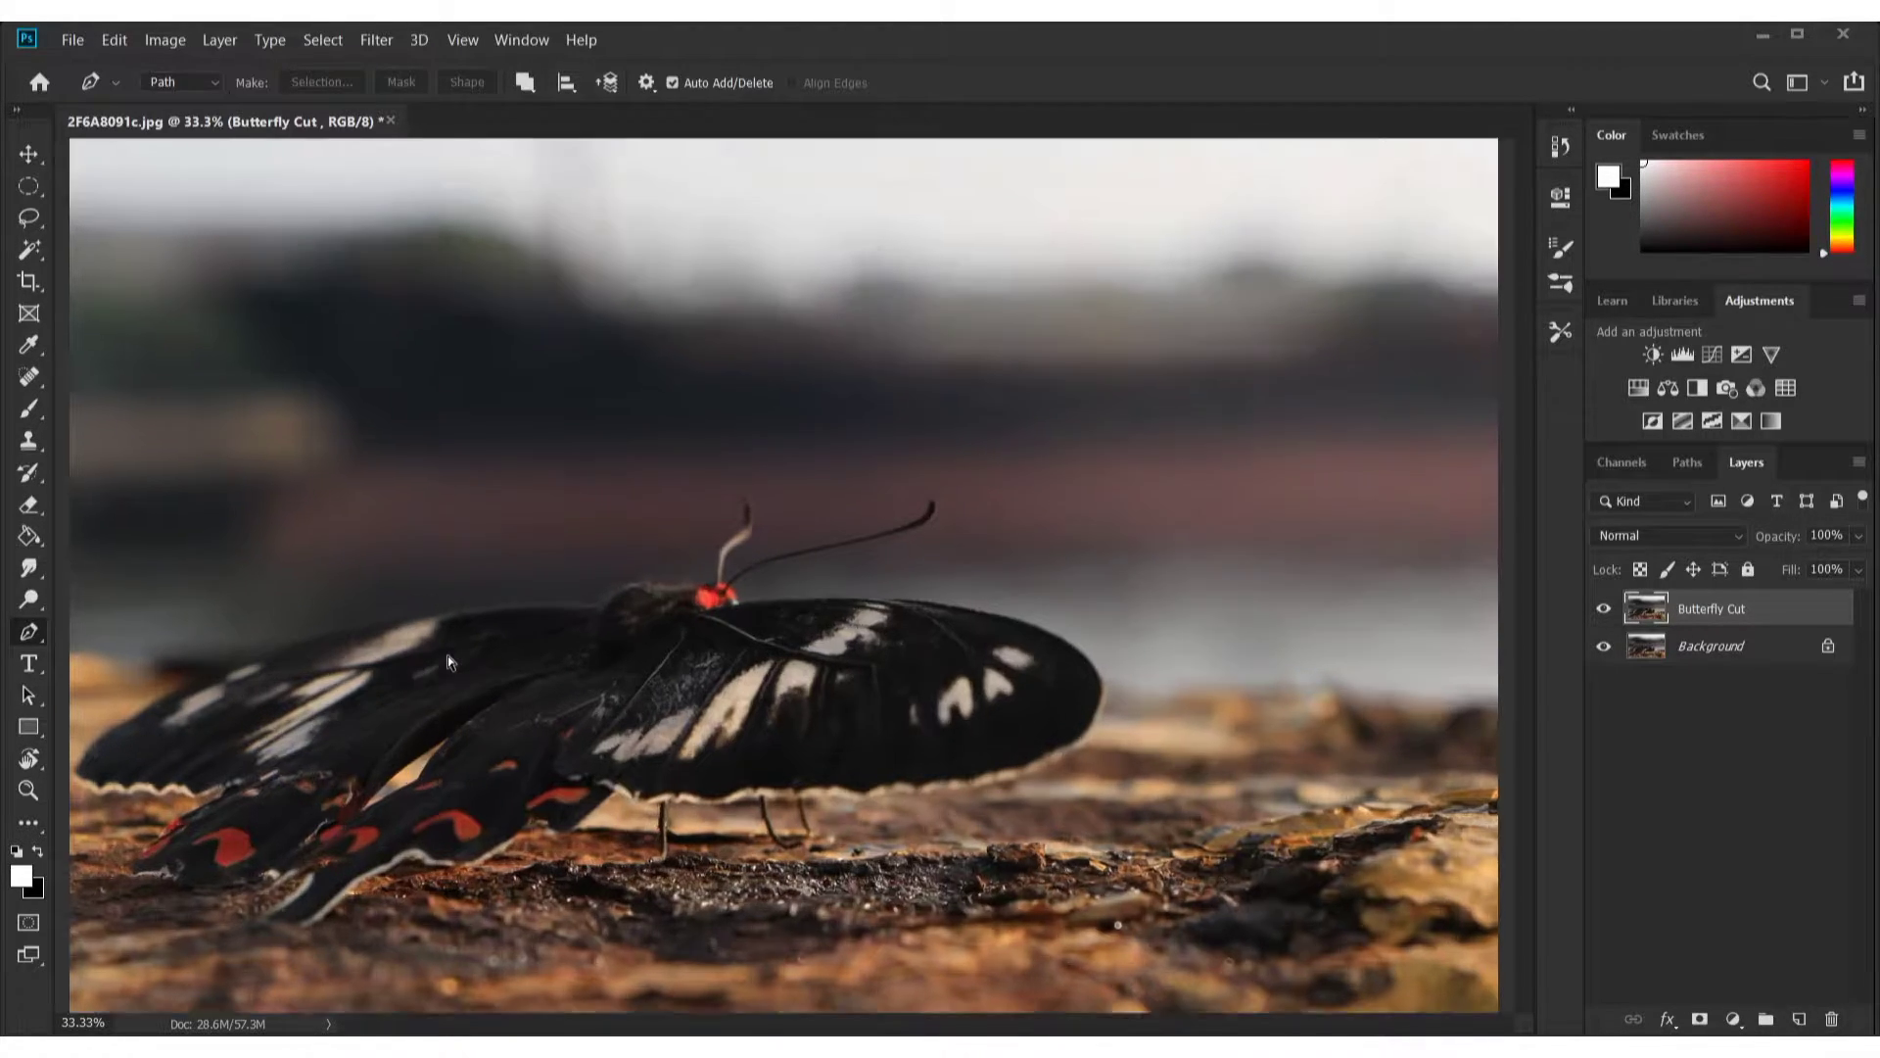
scroll(449, 660, up, 1)
scroll(449, 661, up, 1)
scroll(448, 661, up, 1)
scroll(449, 655, up, 1)
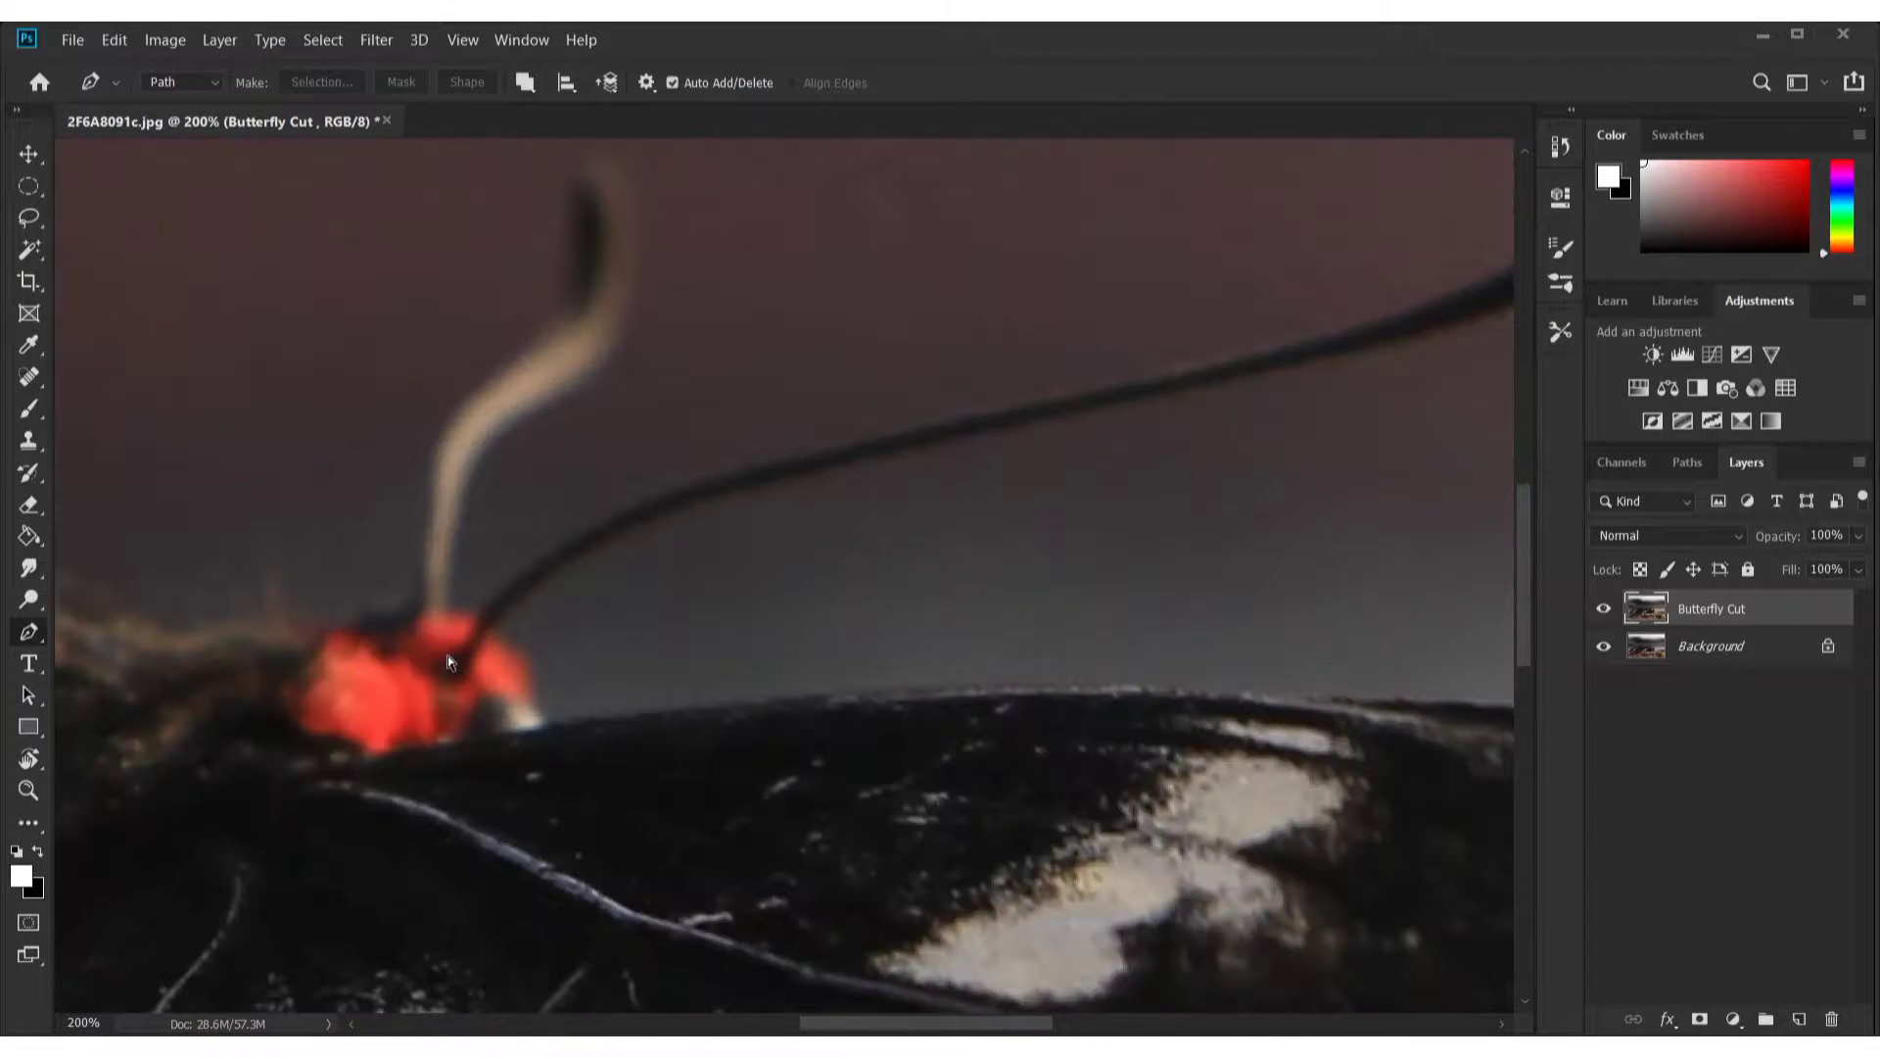
drag(646, 459, 656, 673)
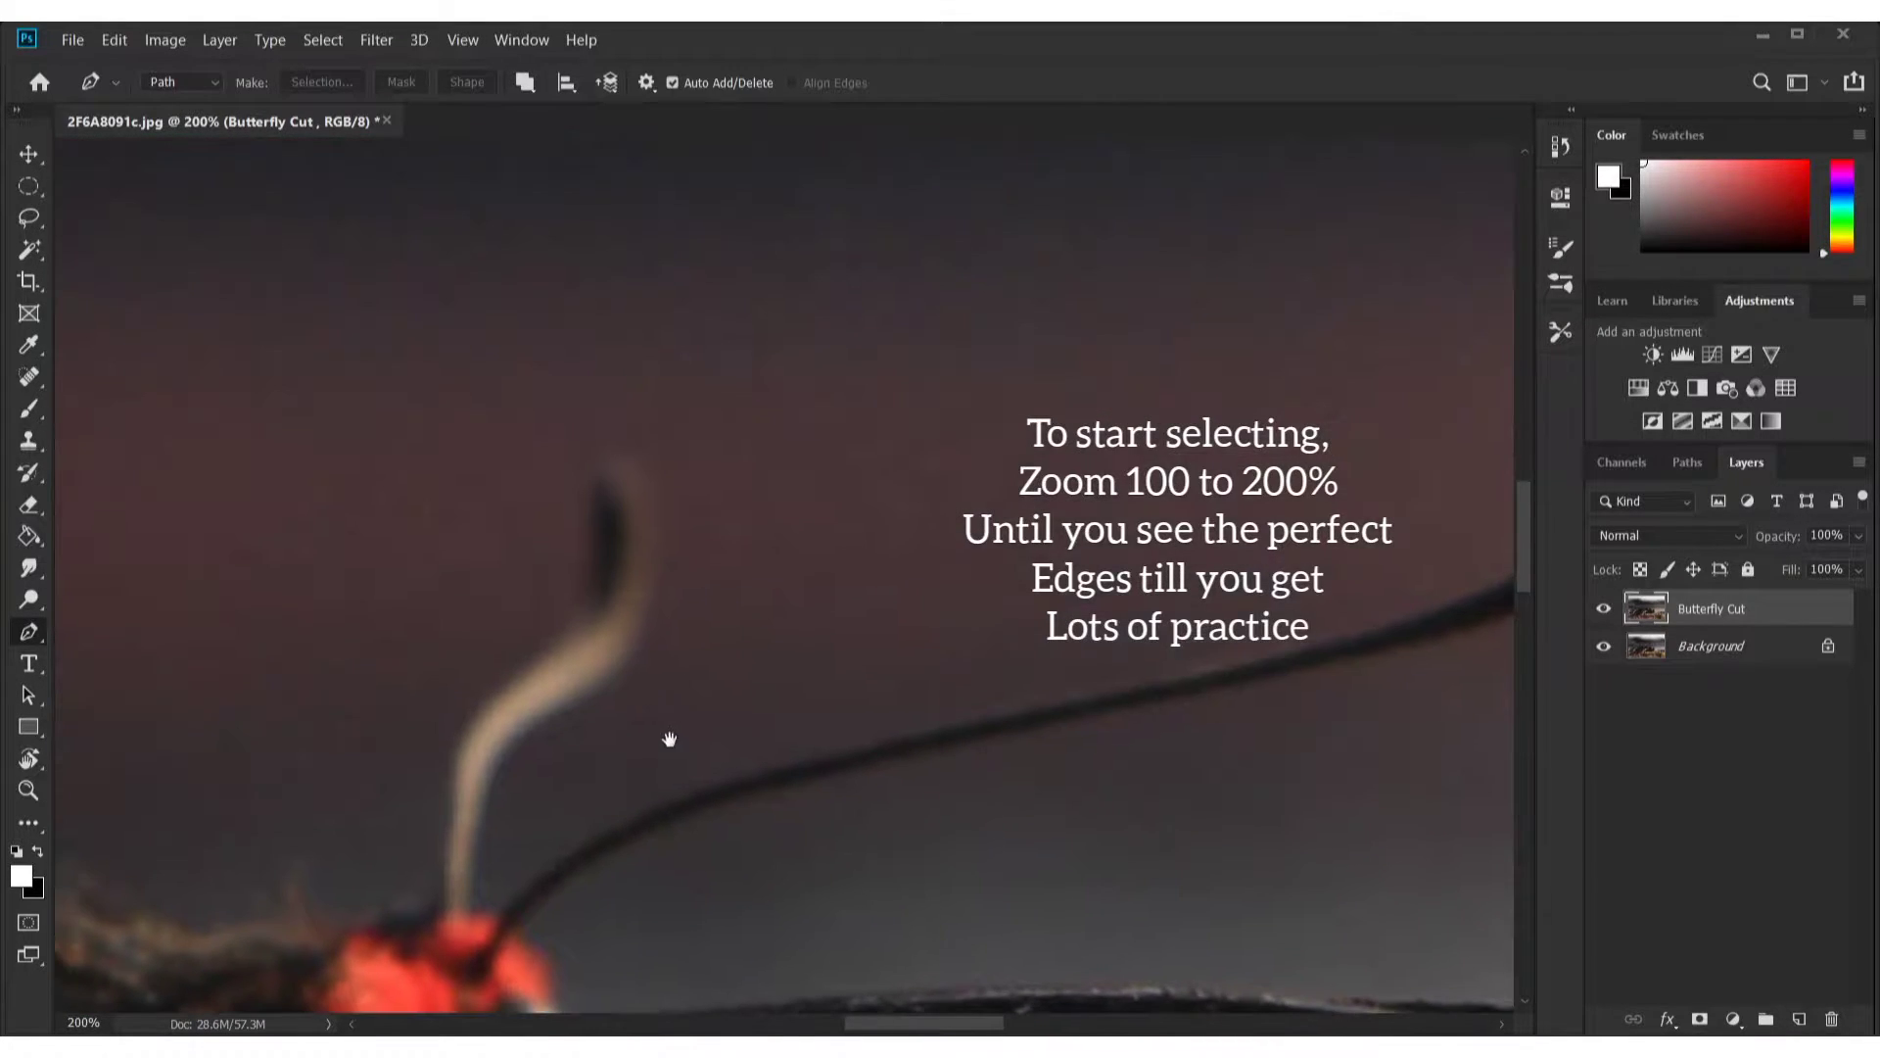
Pan down and left to bring the wing's lower-left tip into view
scroll(672, 738, down, 5)
scroll(651, 692, down, 5)
scroll(693, 659, down, 5)
scroll(519, 703, left, 5)
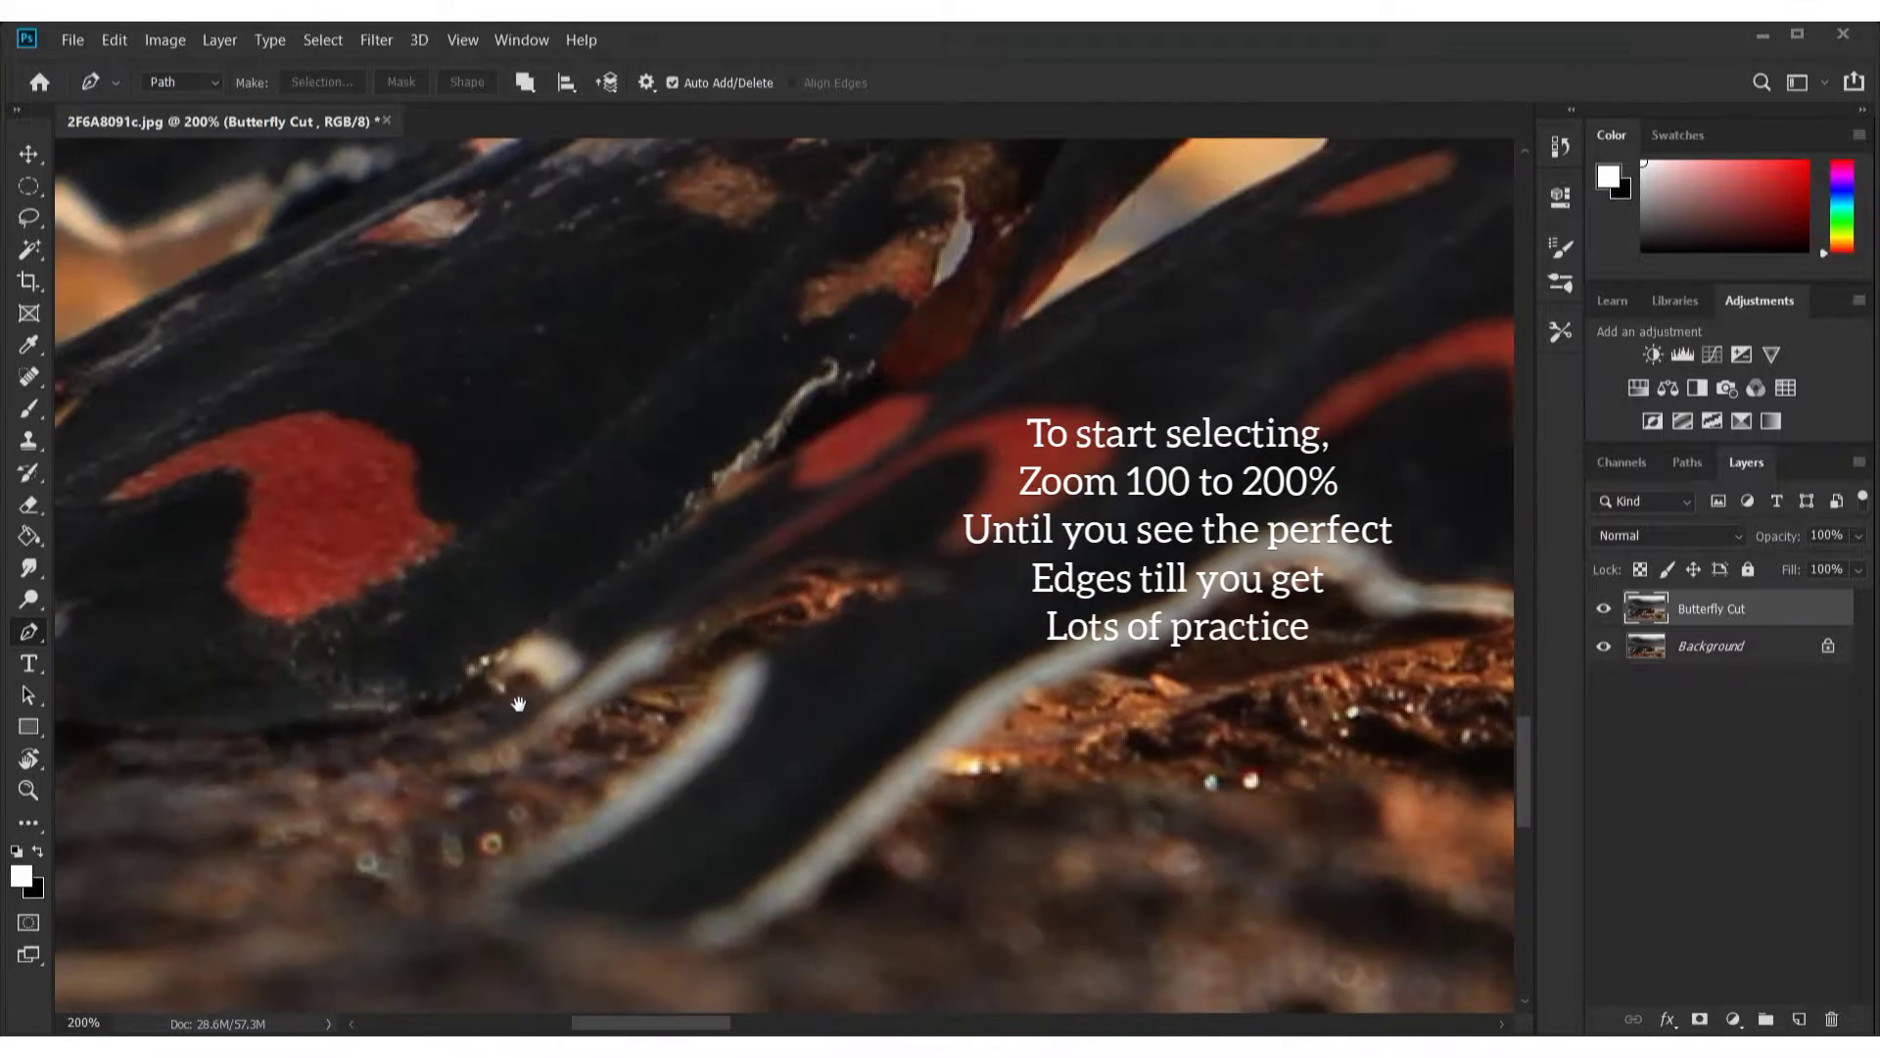
scroll(574, 731, left, 5)
scroll(671, 533, left, 5)
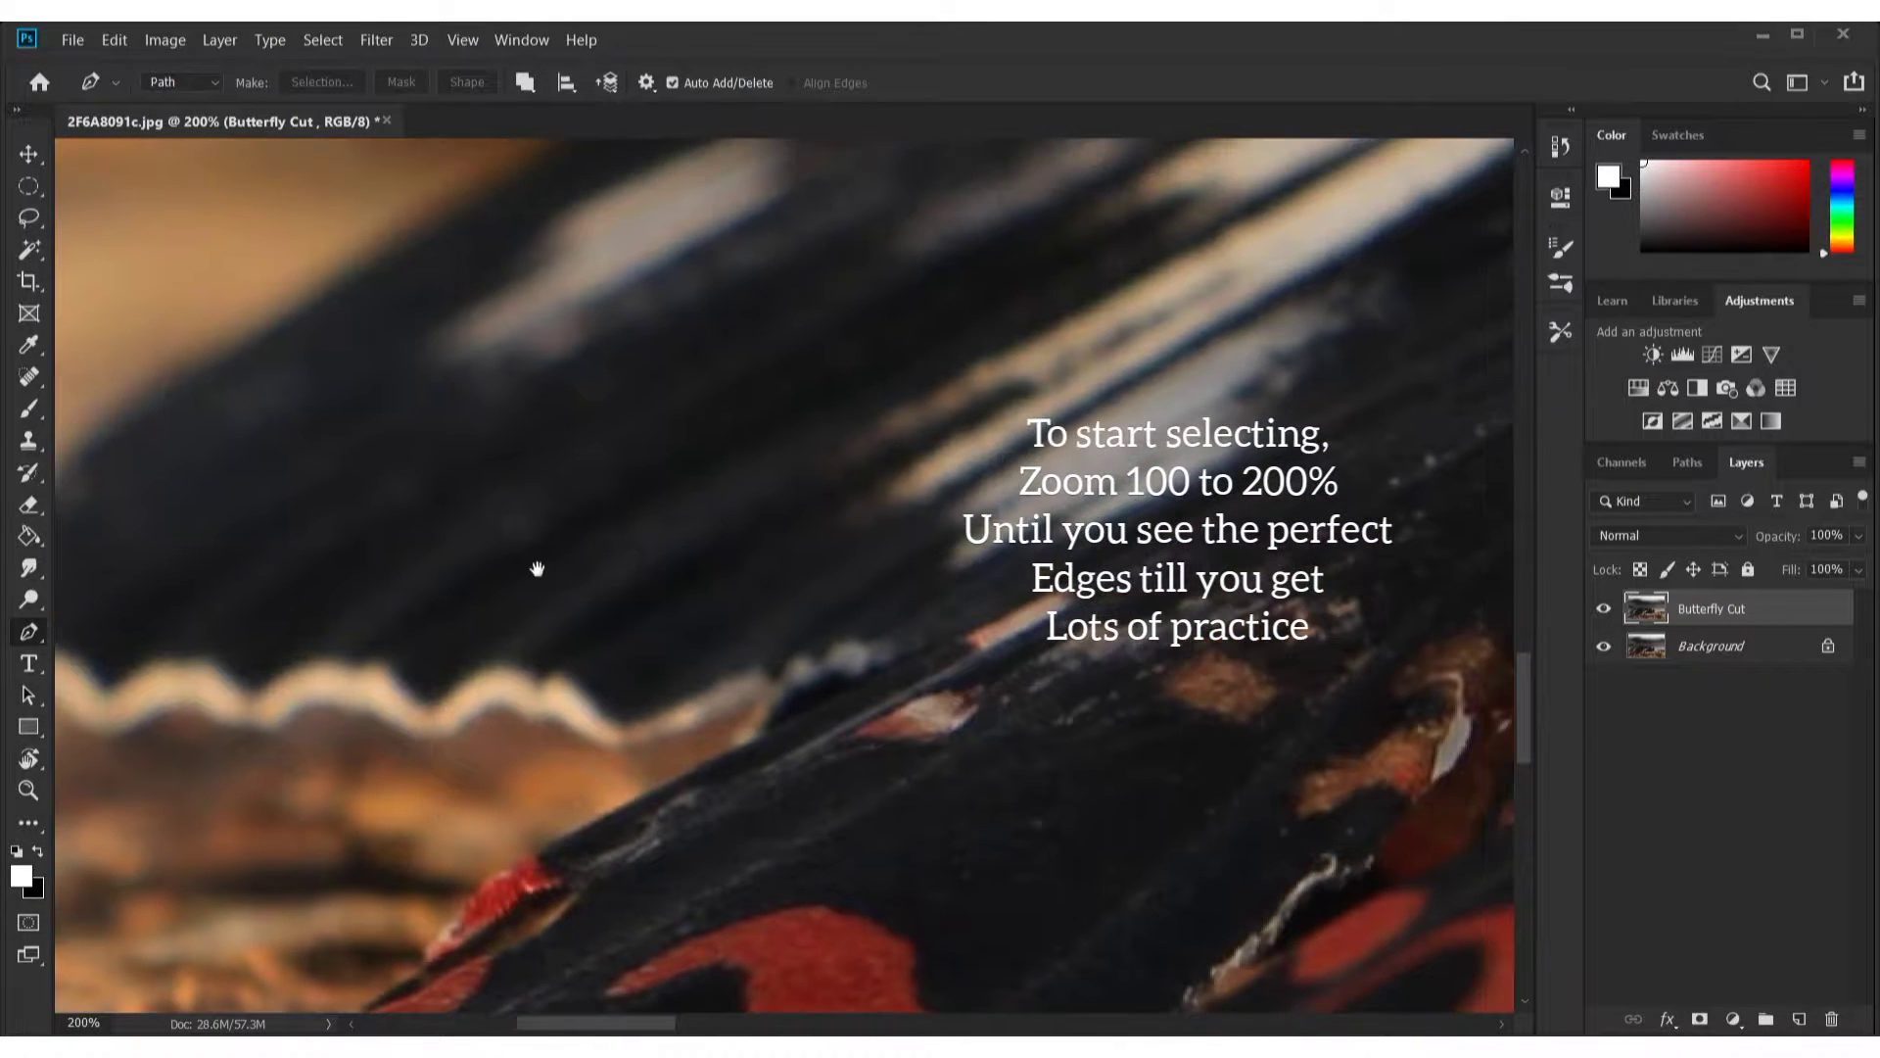
drag(537, 562, 1099, 783)
drag(944, 661, 835, 759)
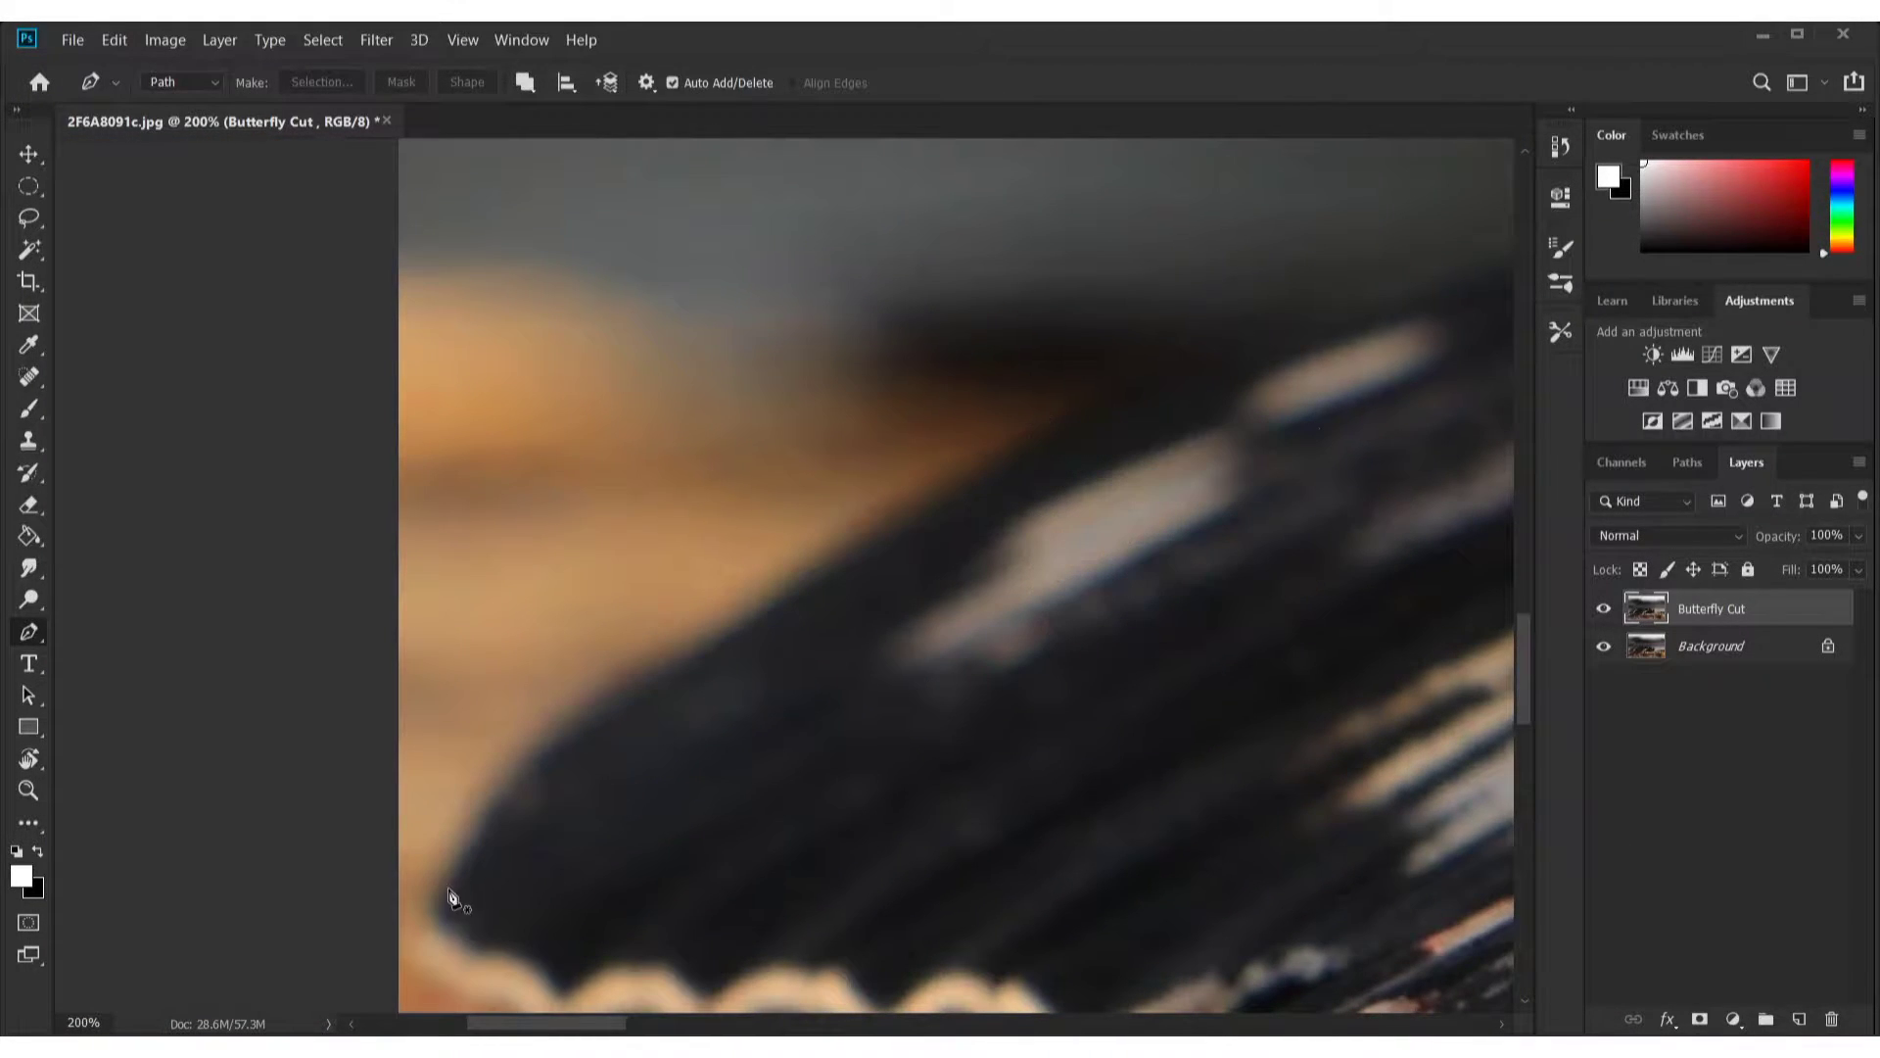
Start the pen path at the wing's lower-left tip, placing corner anchors up the edge
click(414, 960)
drag(451, 897, 465, 903)
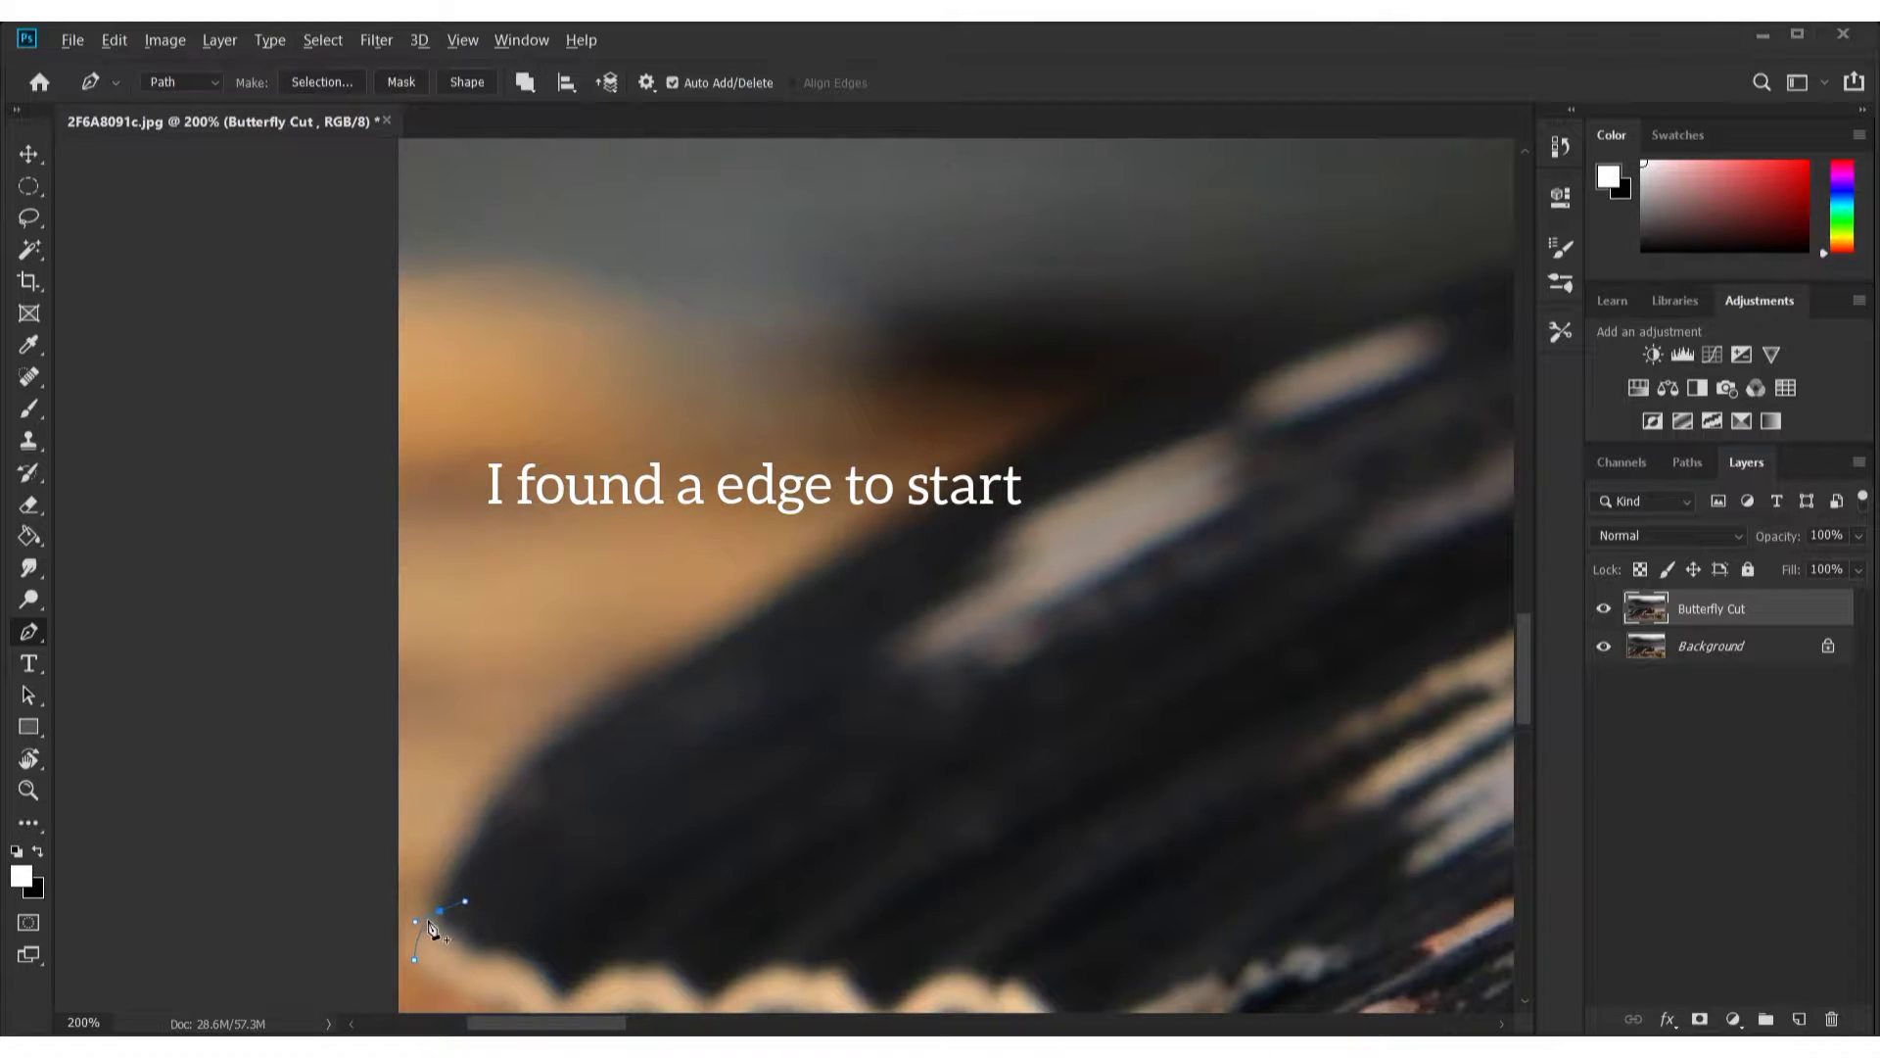
alt+click(442, 918)
alt+click(488, 836)
drag(540, 759, 579, 766)
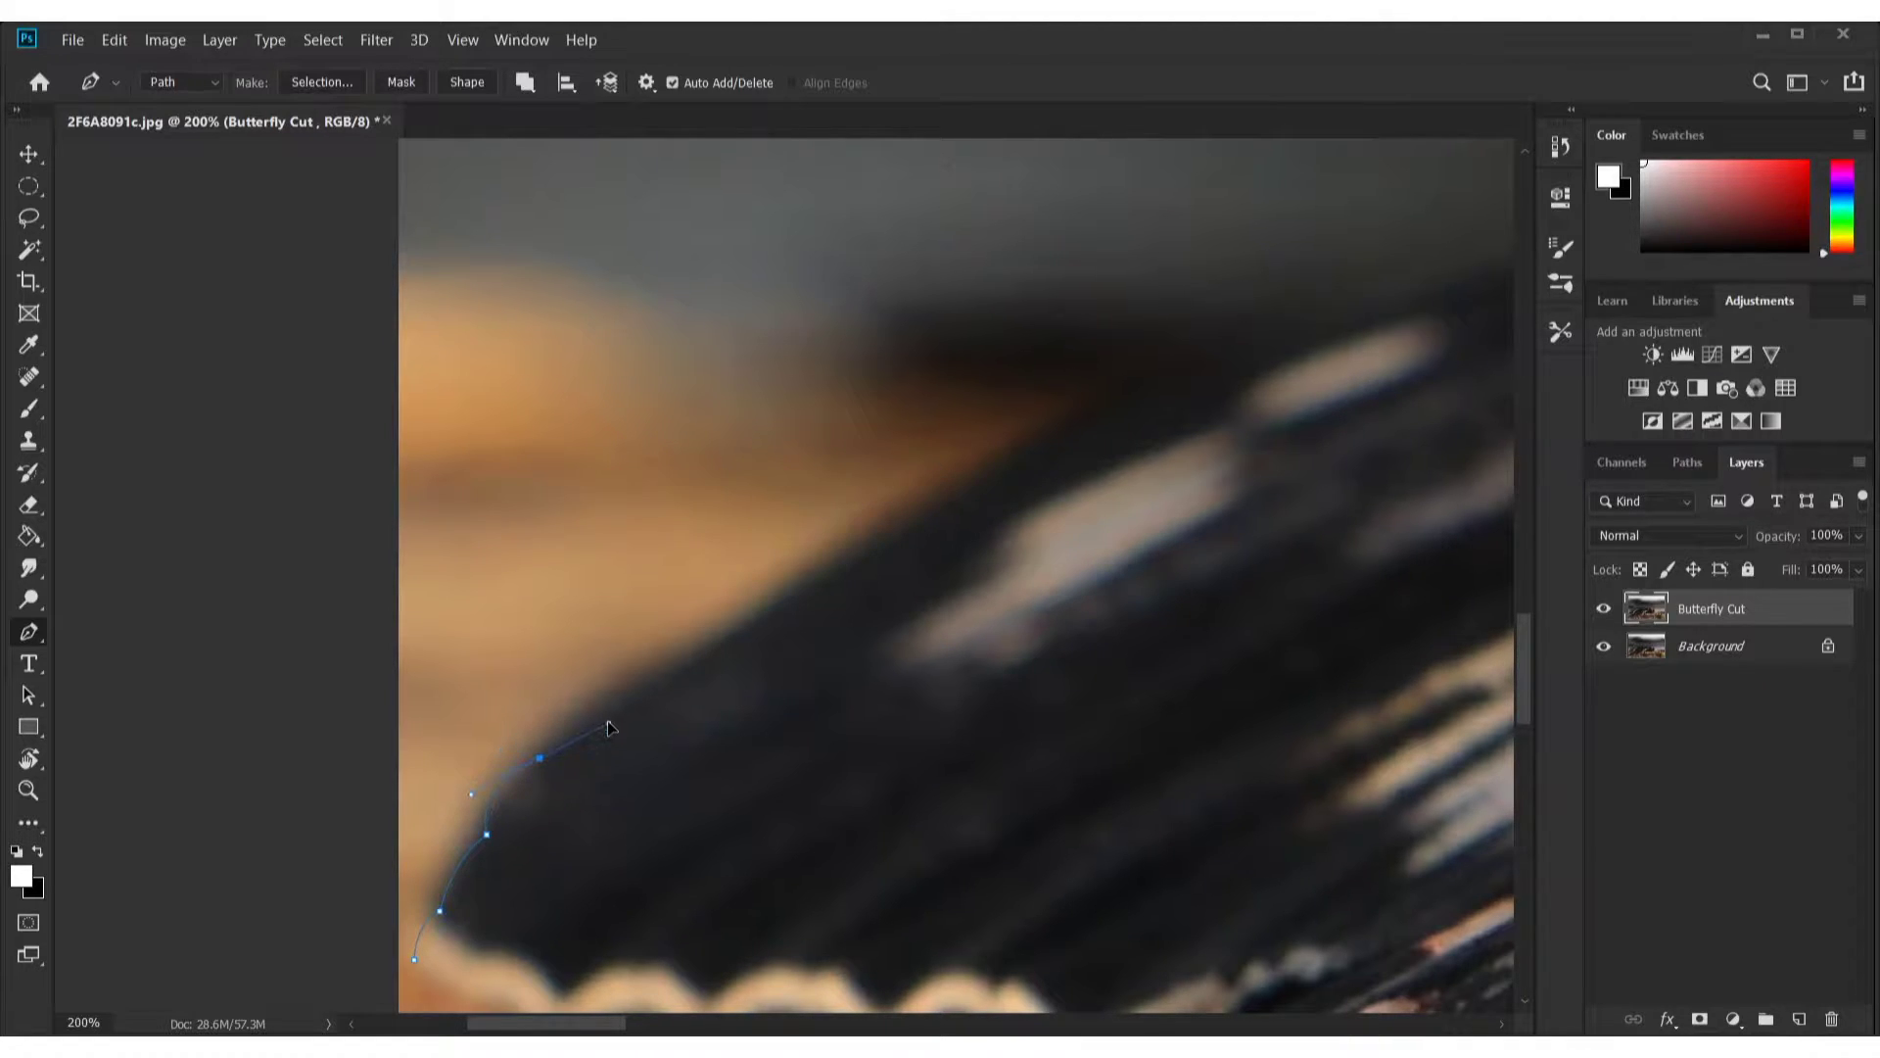
alt+click(541, 762)
alt+click(703, 649)
Add a curved anchor on the wing's top edge, undoing two handle removals
drag(955, 516, 739, 693)
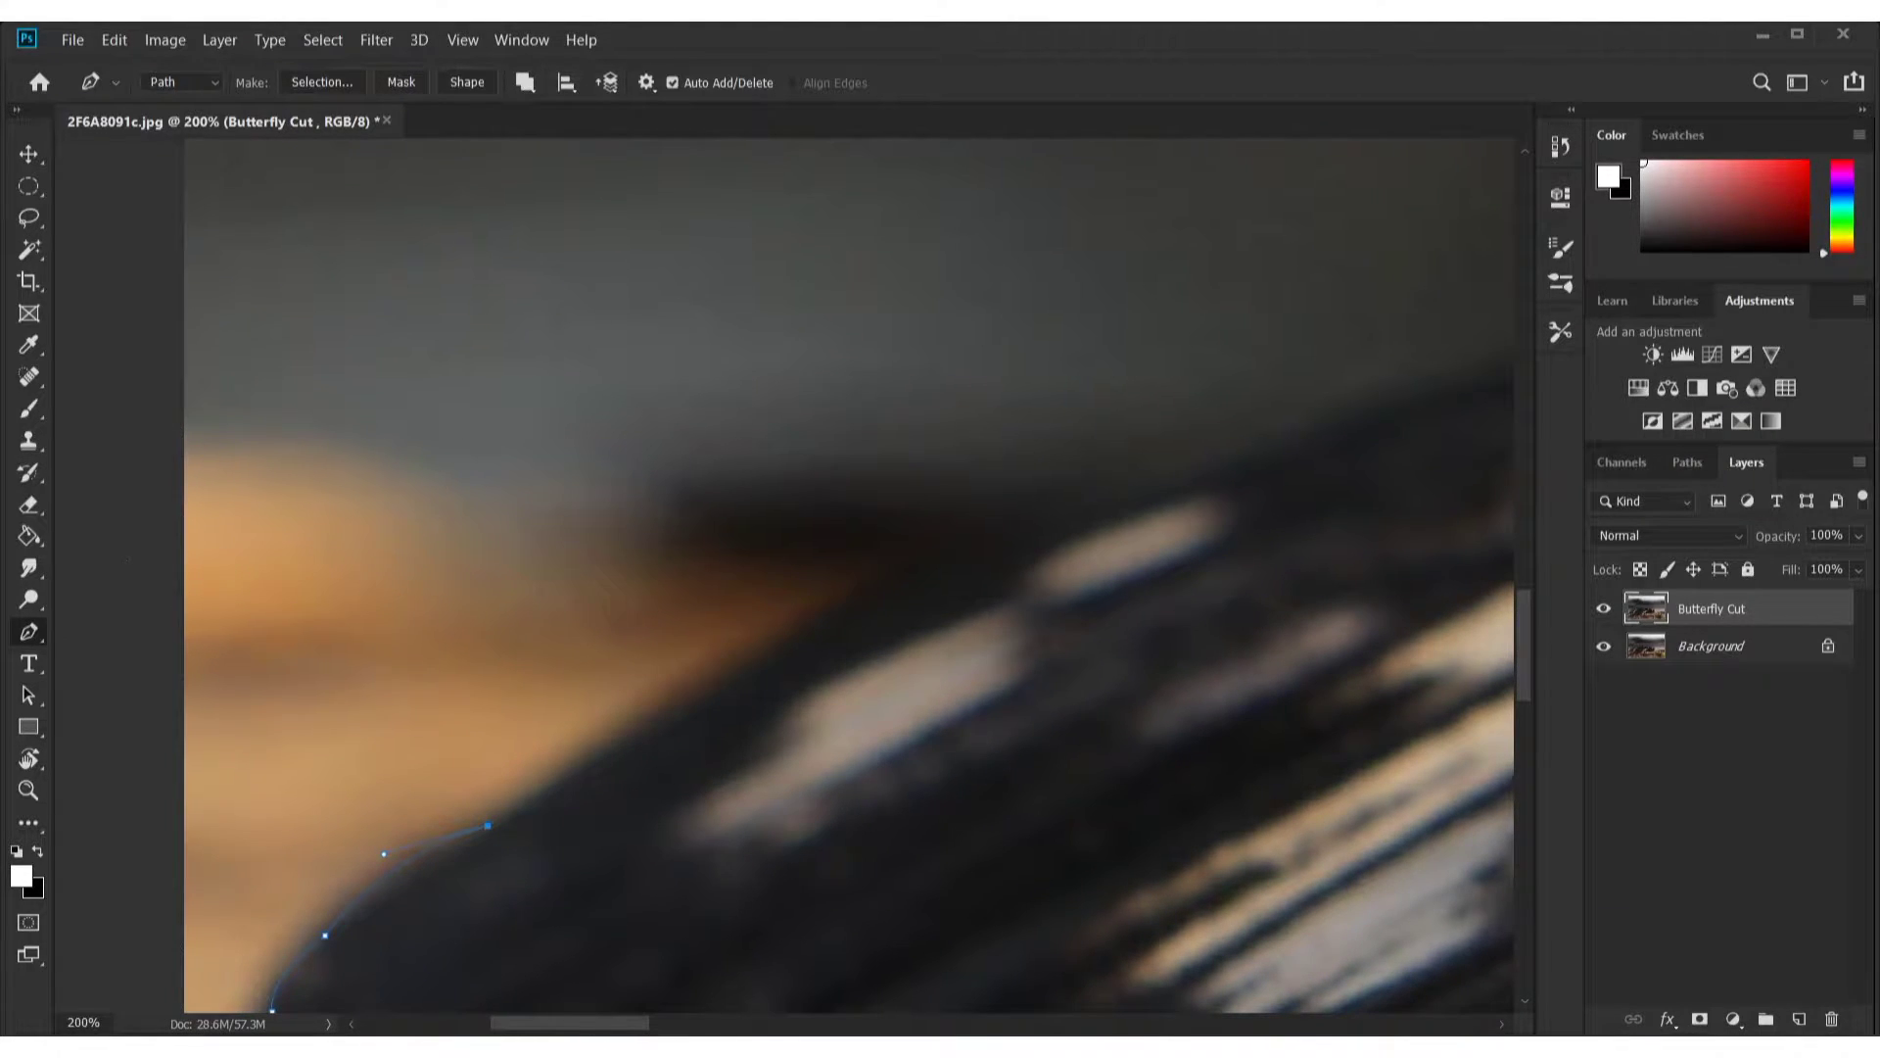
drag(797, 638, 913, 591)
alt+click(799, 641)
key(ctrl+z)
alt+click(799, 640)
key(ctrl+z)
Add two more curved corner anchors further along the wing edge
drag(986, 579, 781, 735)
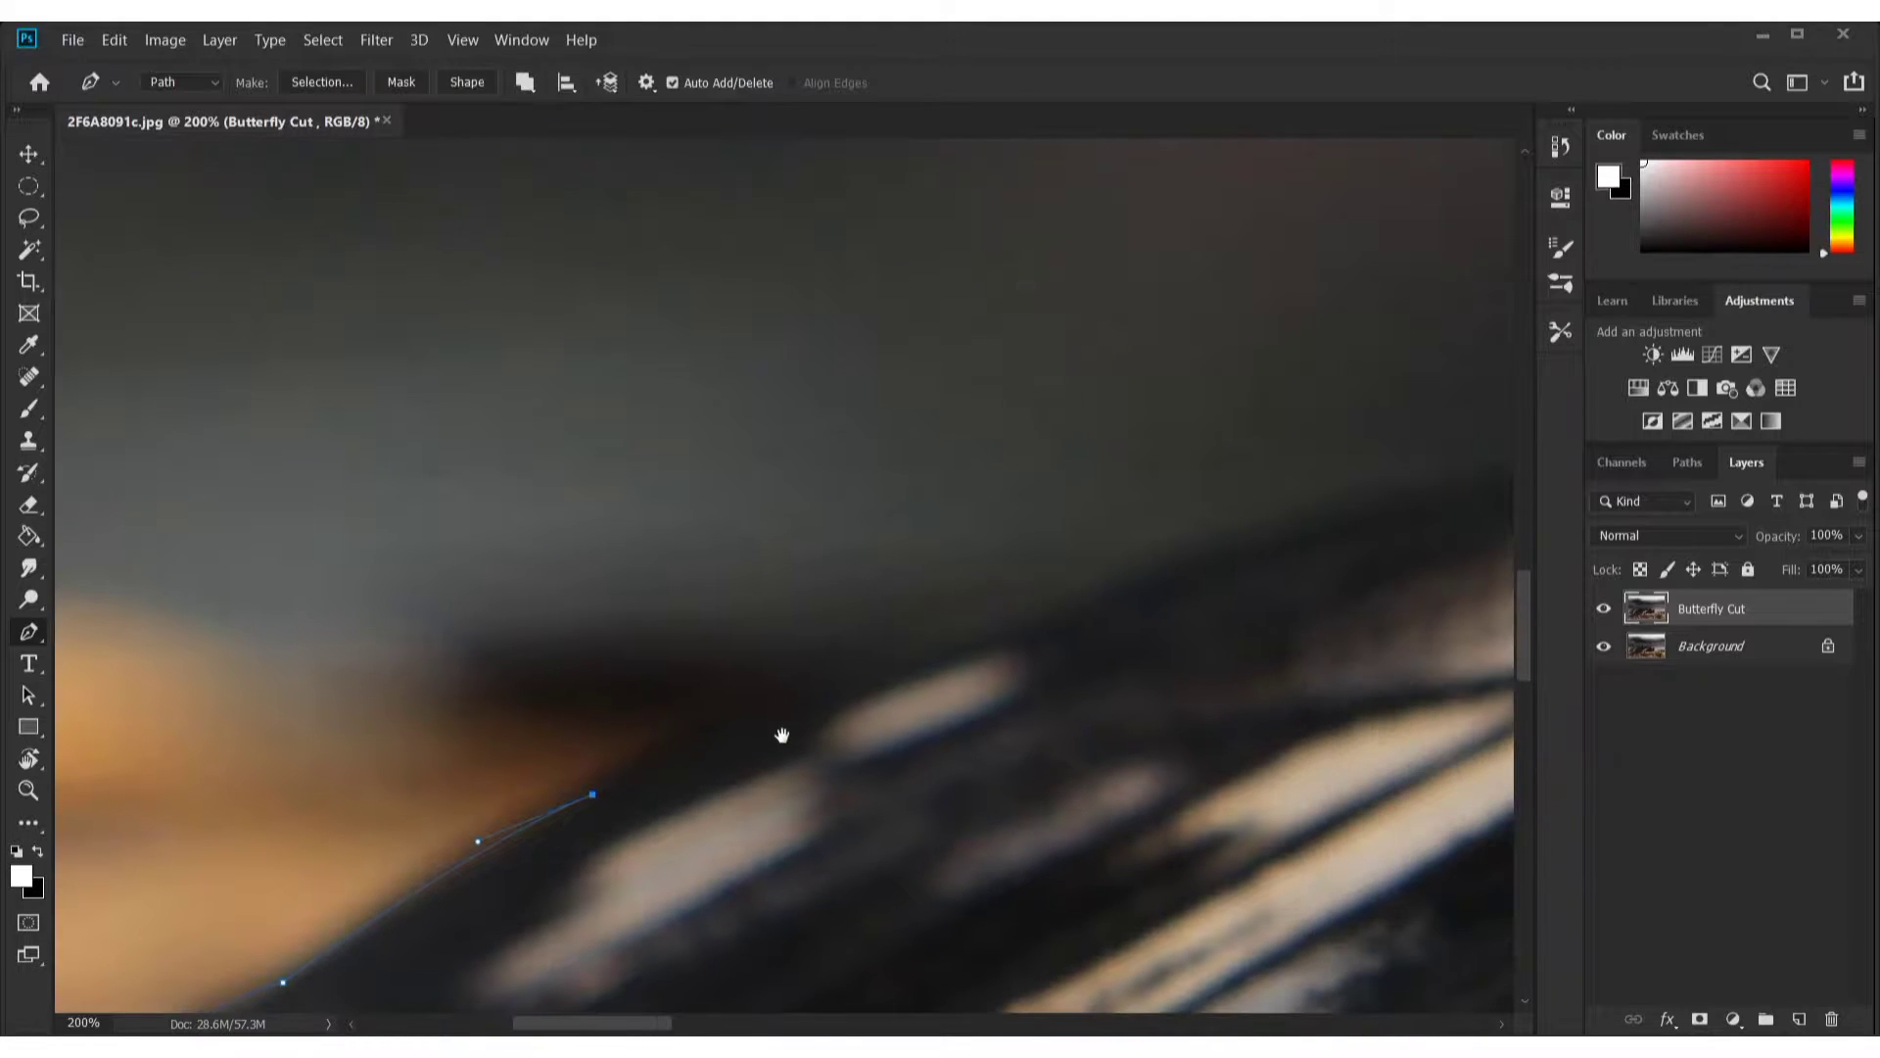
click(905, 658)
drag(906, 658, 1103, 623)
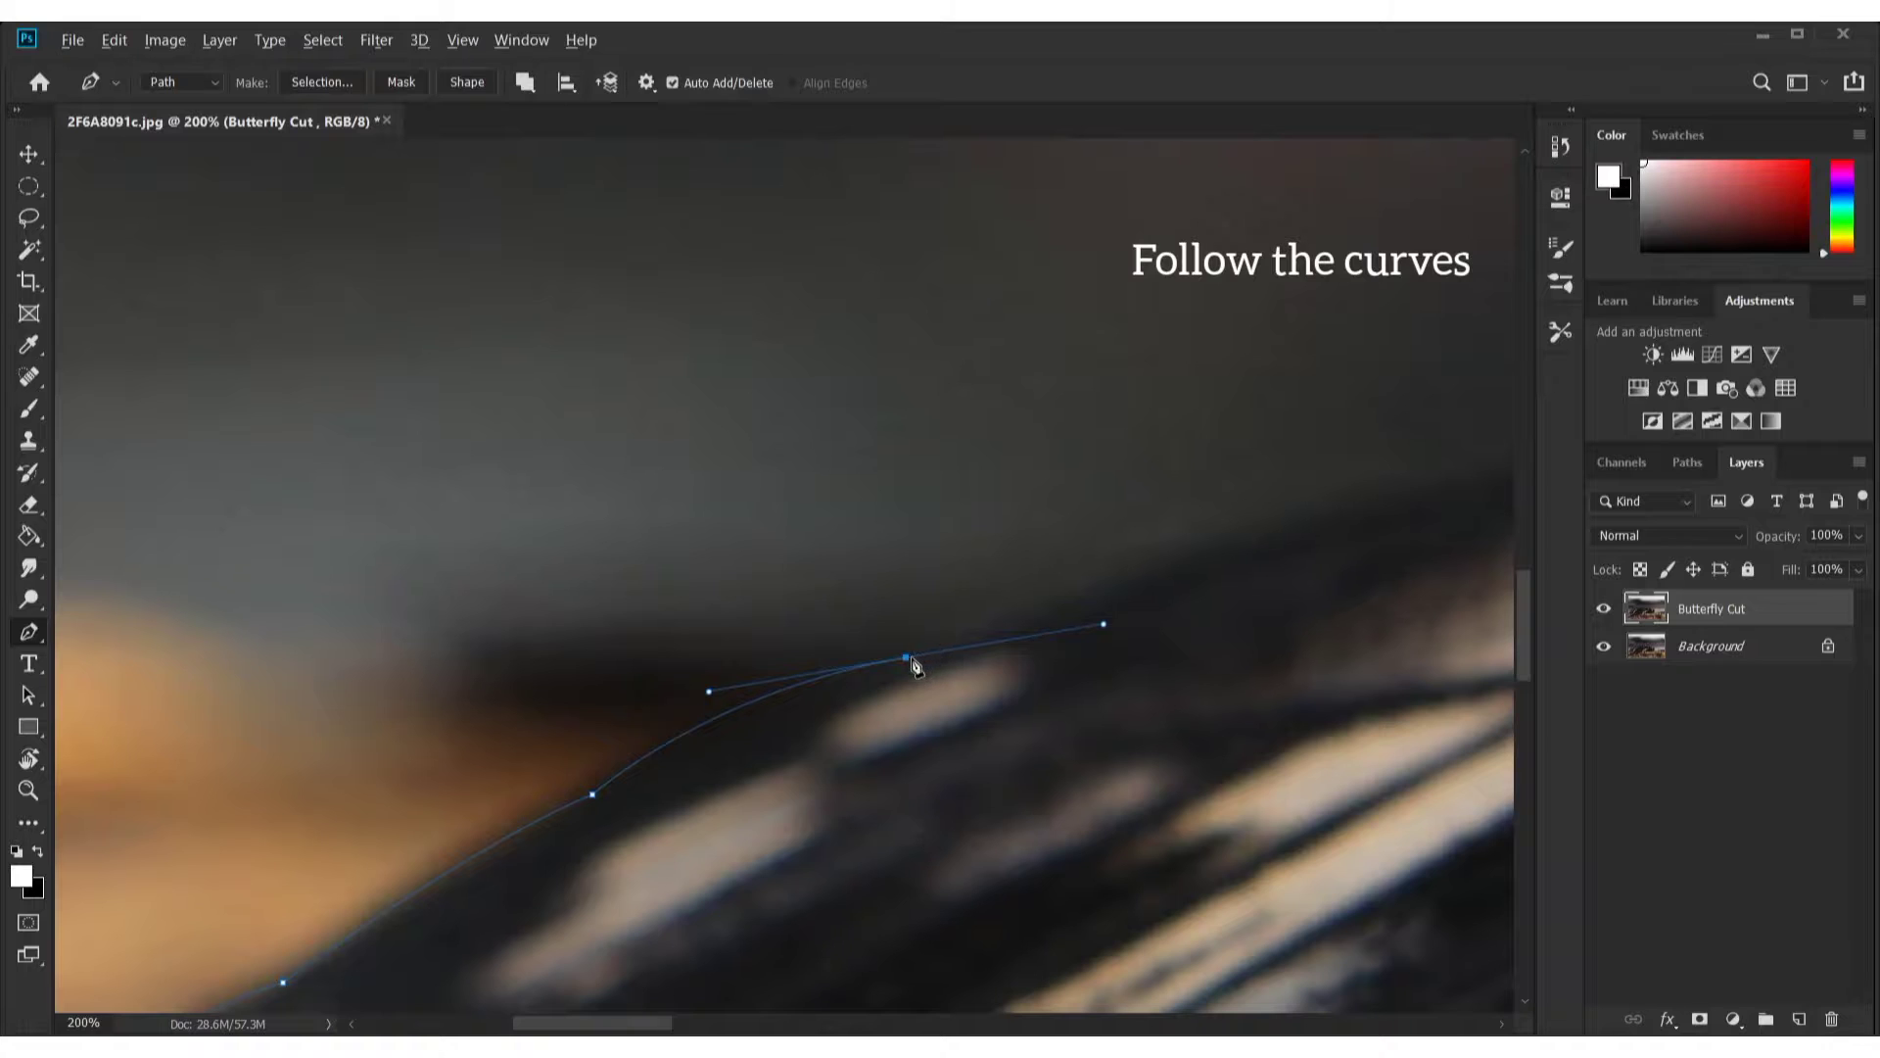
alt+click(905, 658)
drag(1082, 672, 733, 740)
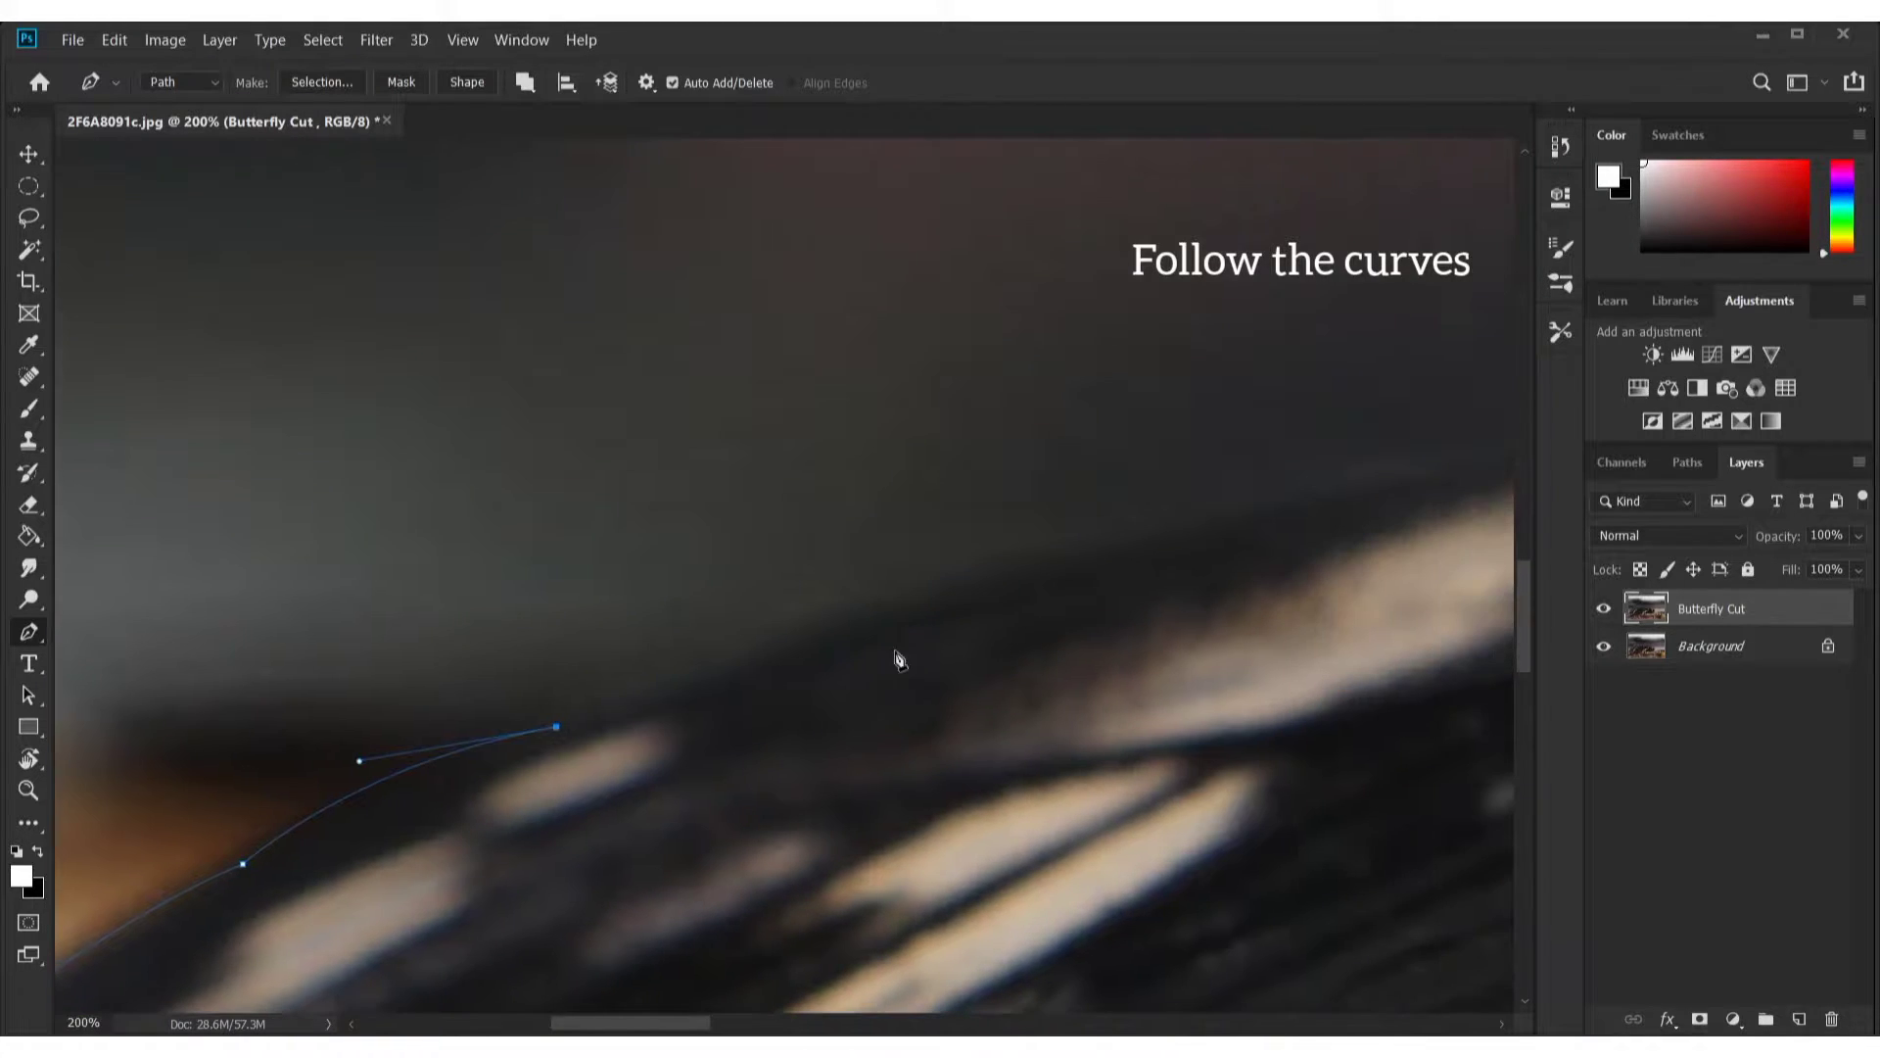
drag(944, 593, 1132, 566)
alt+click(944, 594)
Continue the anchors along the wing's top edge up to the butterfly's body
drag(1120, 625, 635, 718)
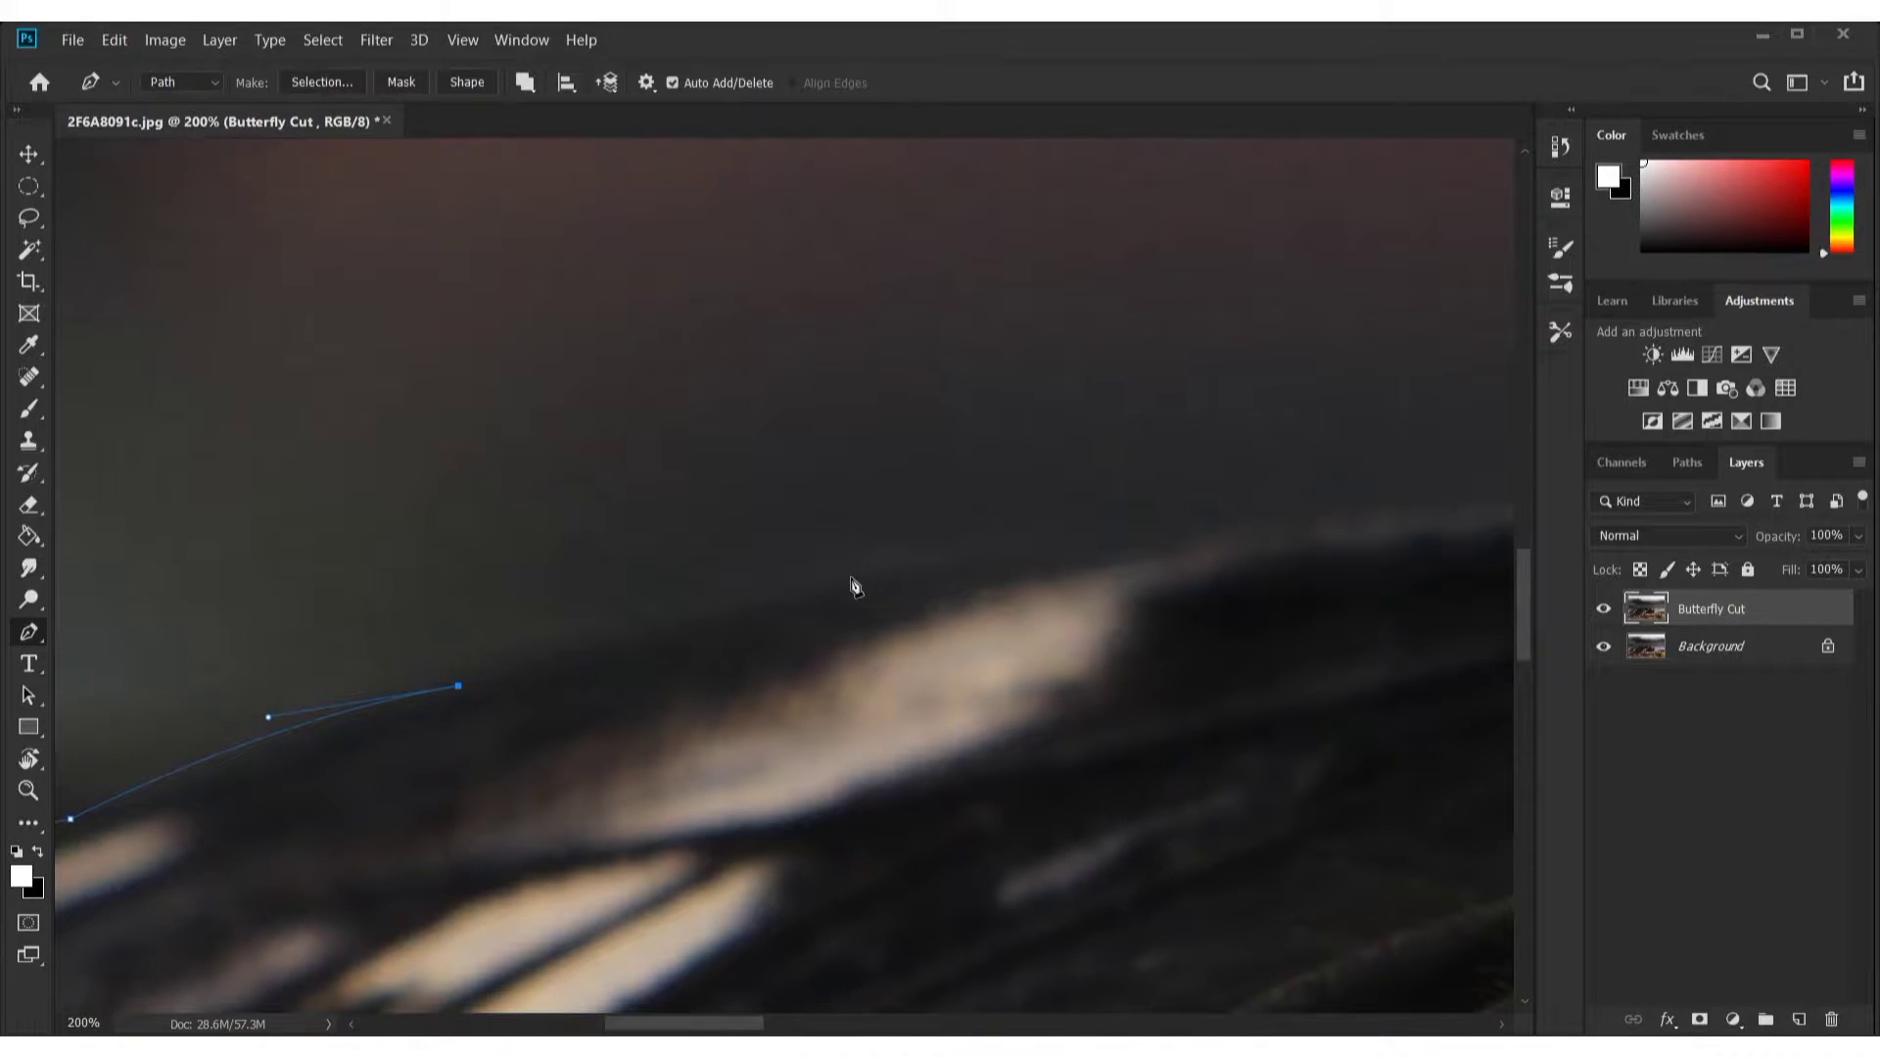
mouse_move(844, 578)
mouse_down()
mouse_move(1040, 572)
mouse_move(1042, 543)
mouse_up()
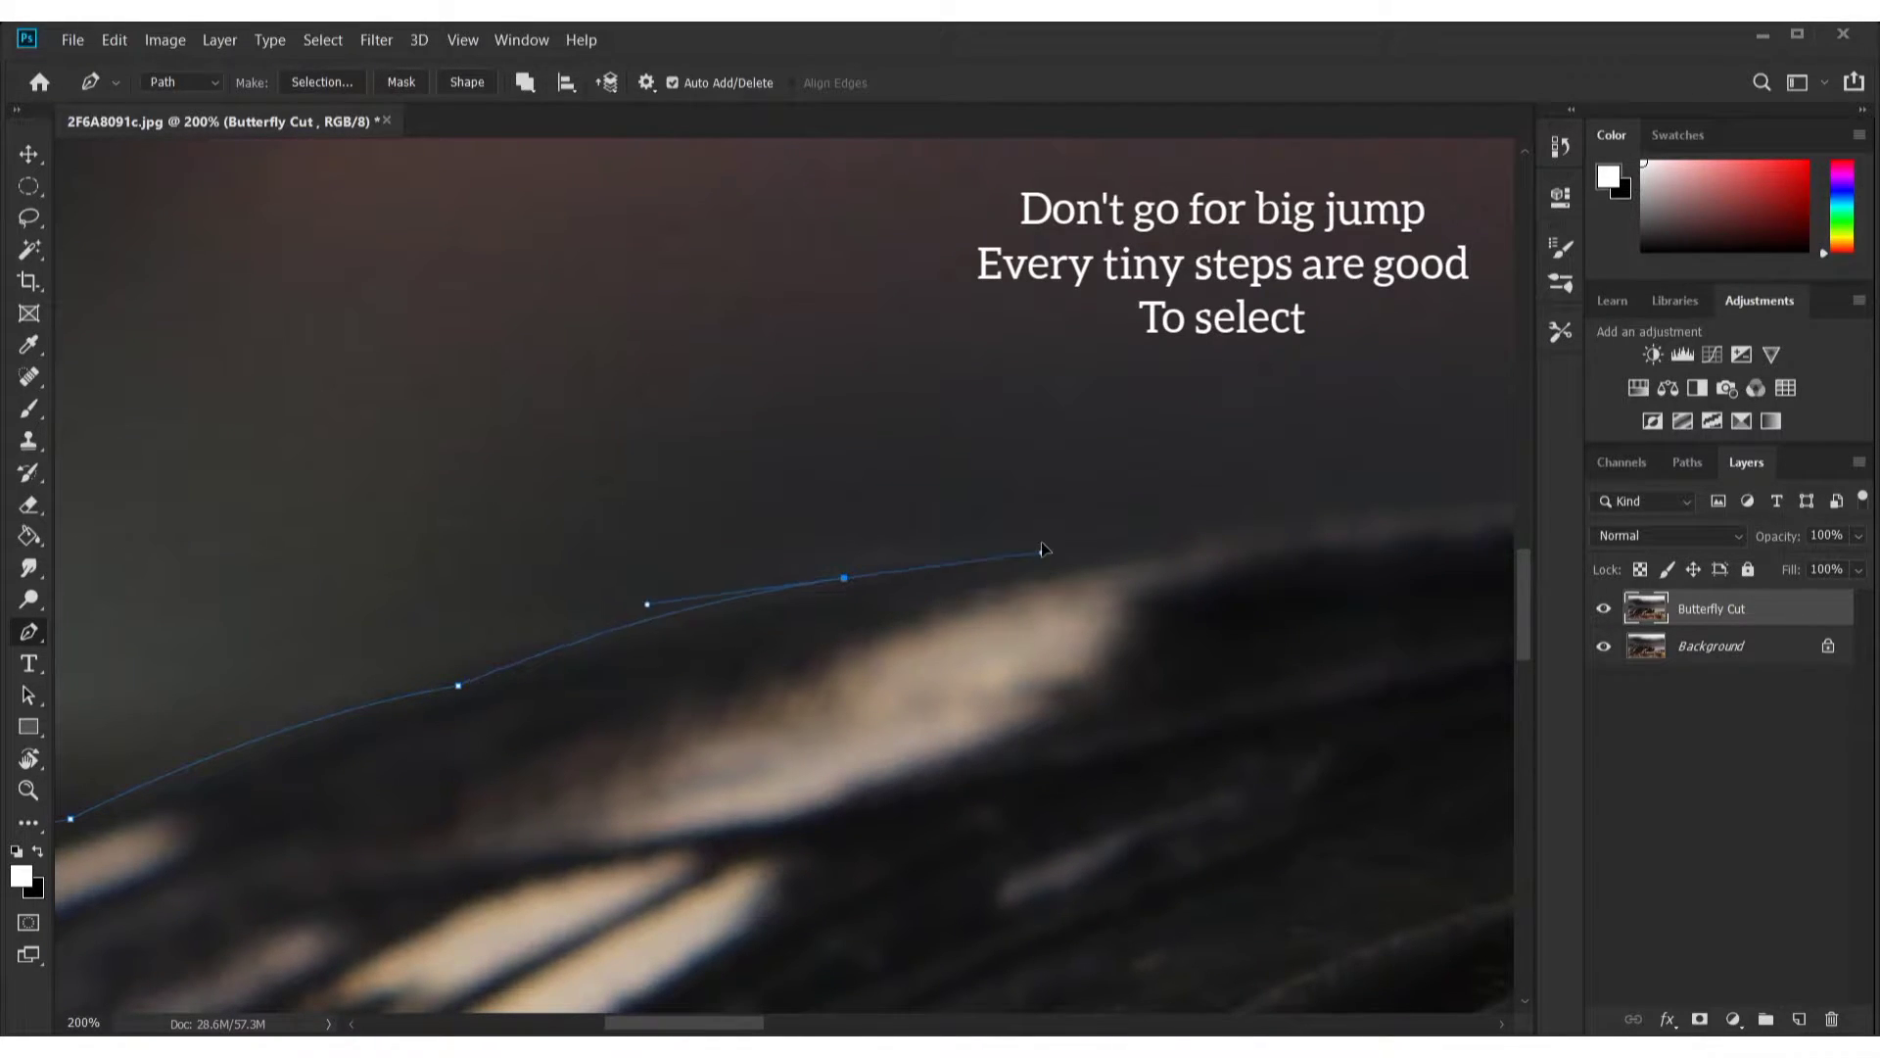
alt+click(844, 578)
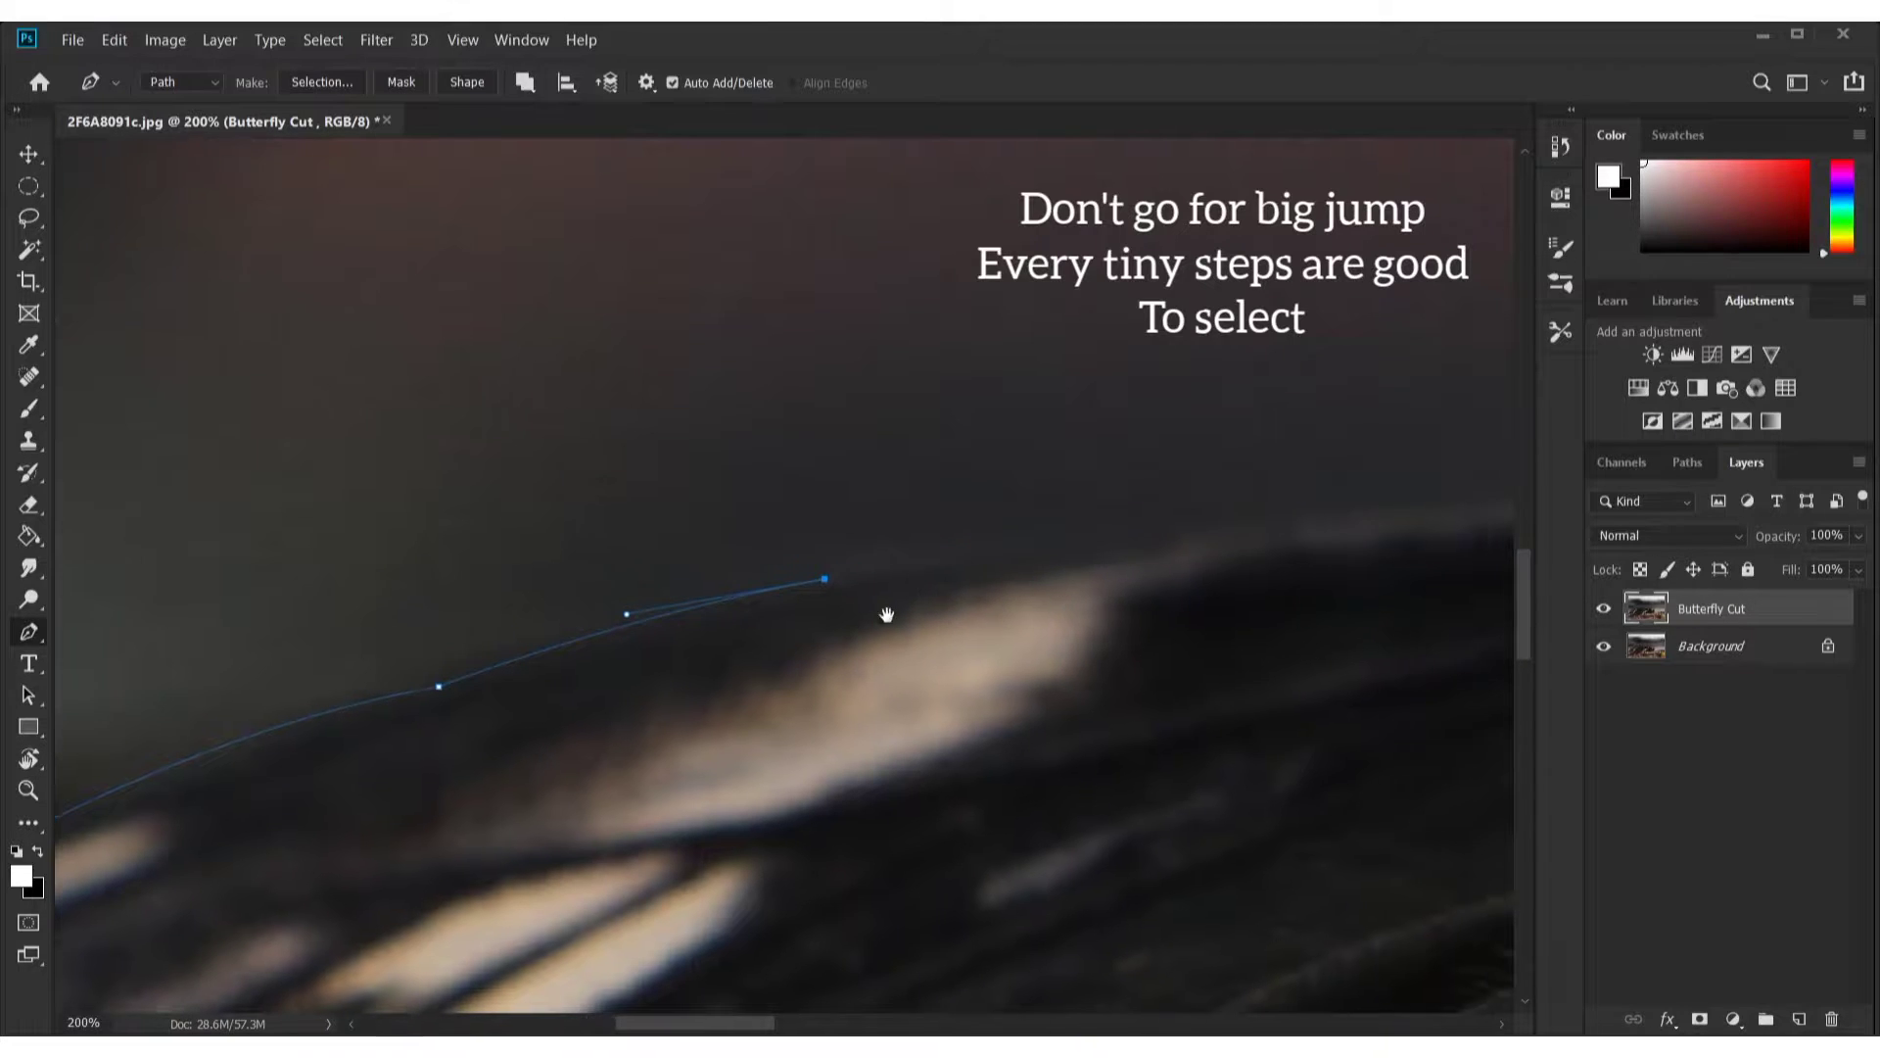
drag(944, 595, 596, 626)
drag(856, 566, 974, 578)
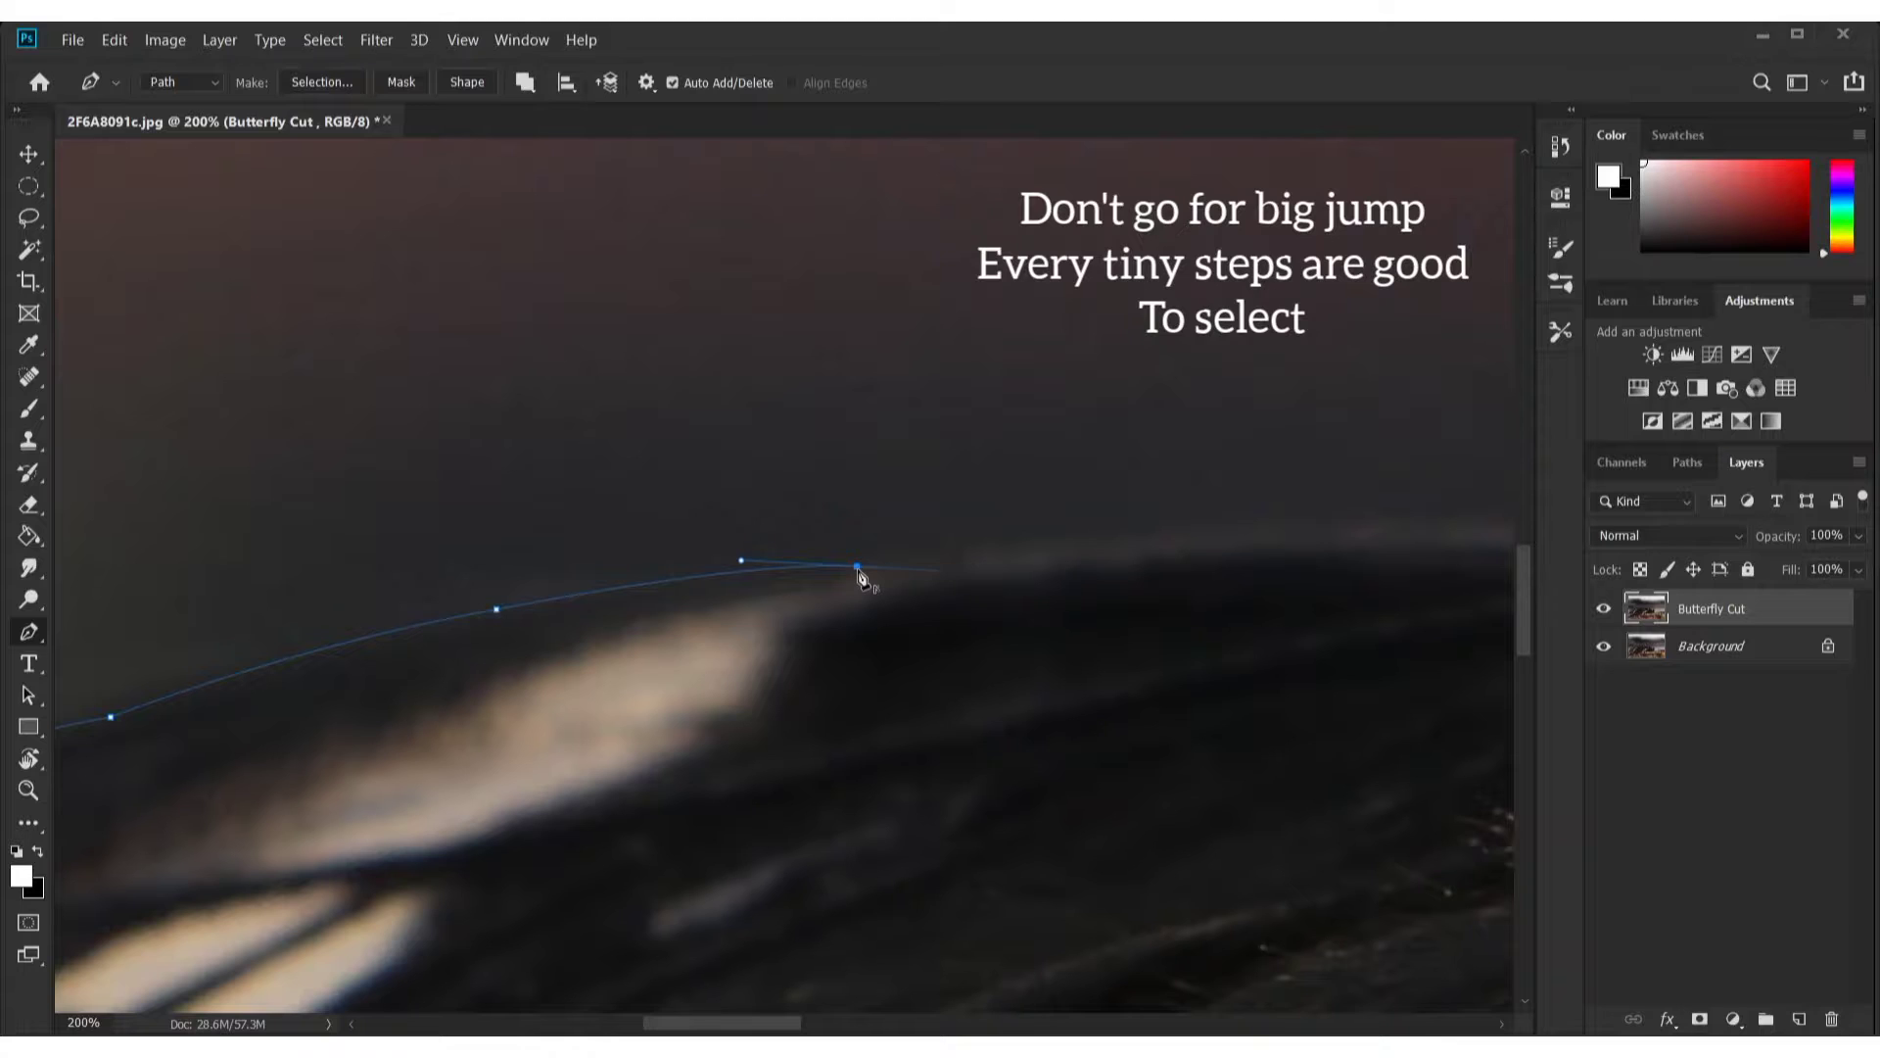
drag(1237, 640, 968, 860)
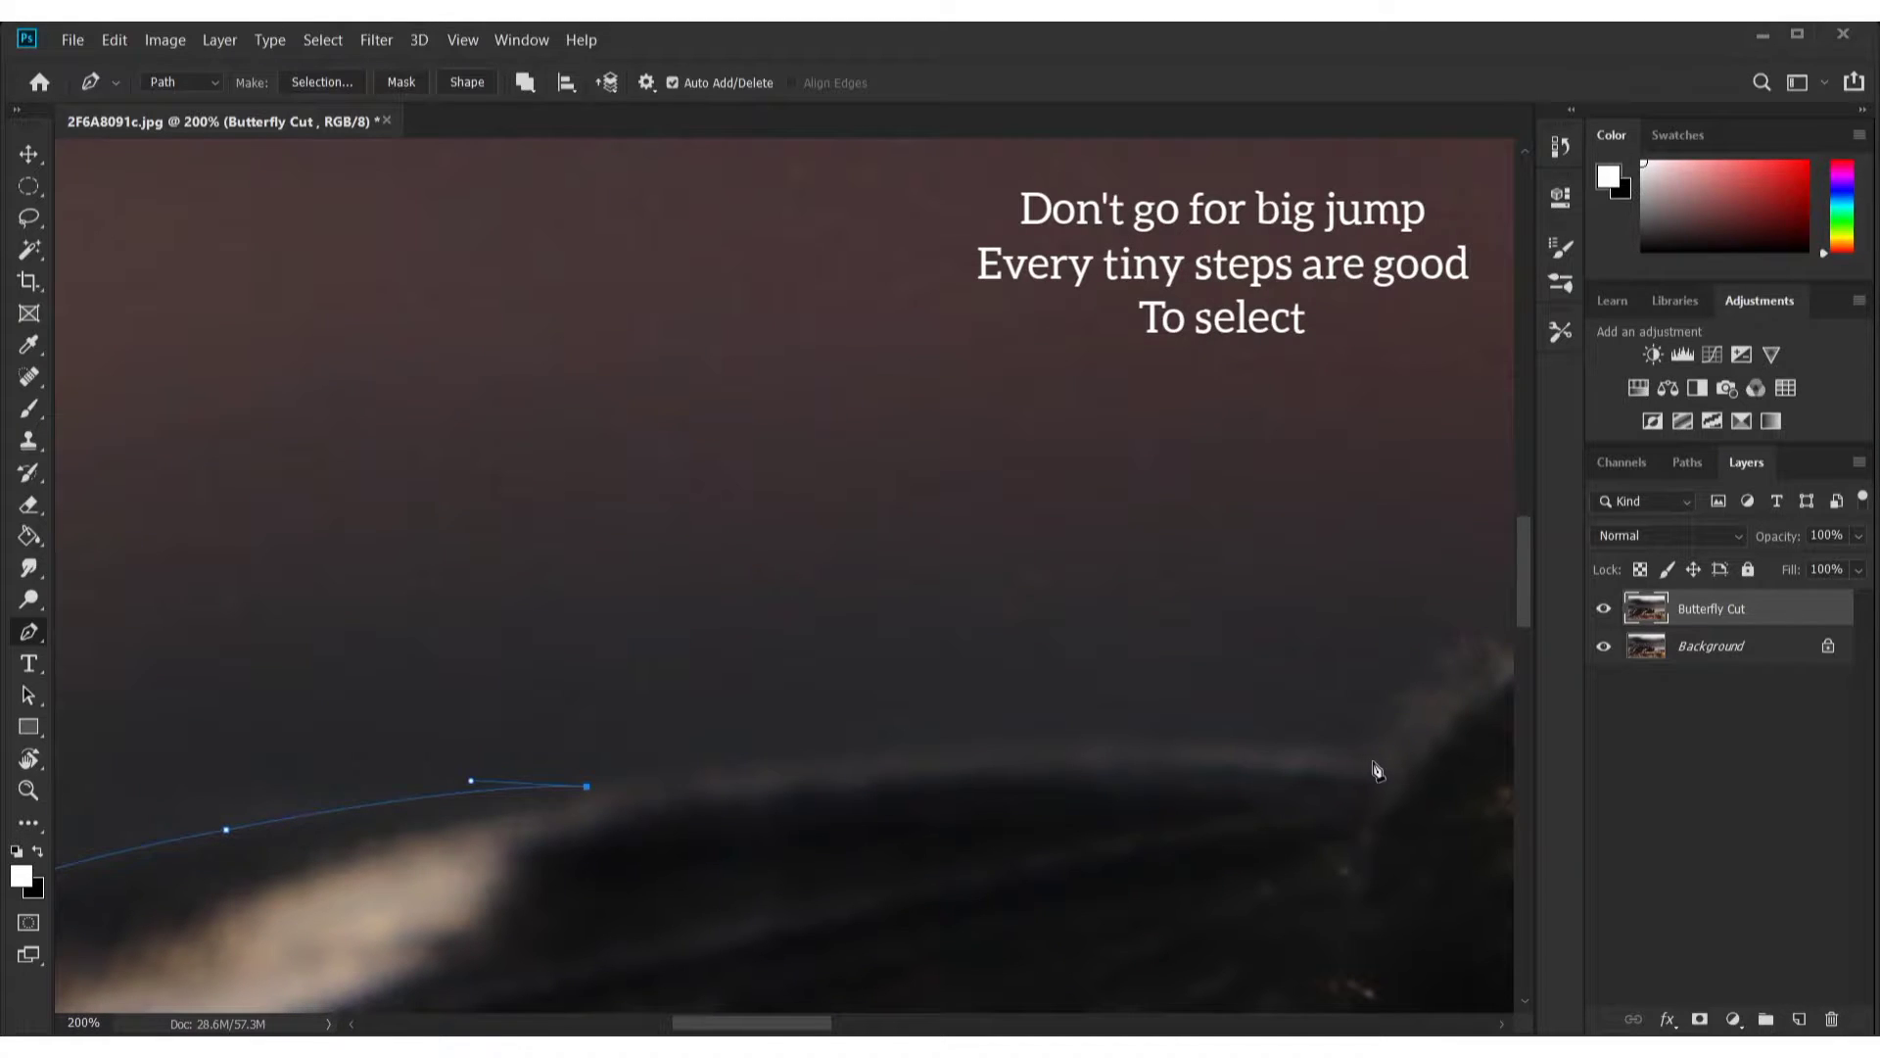
drag(1388, 777, 1497, 830)
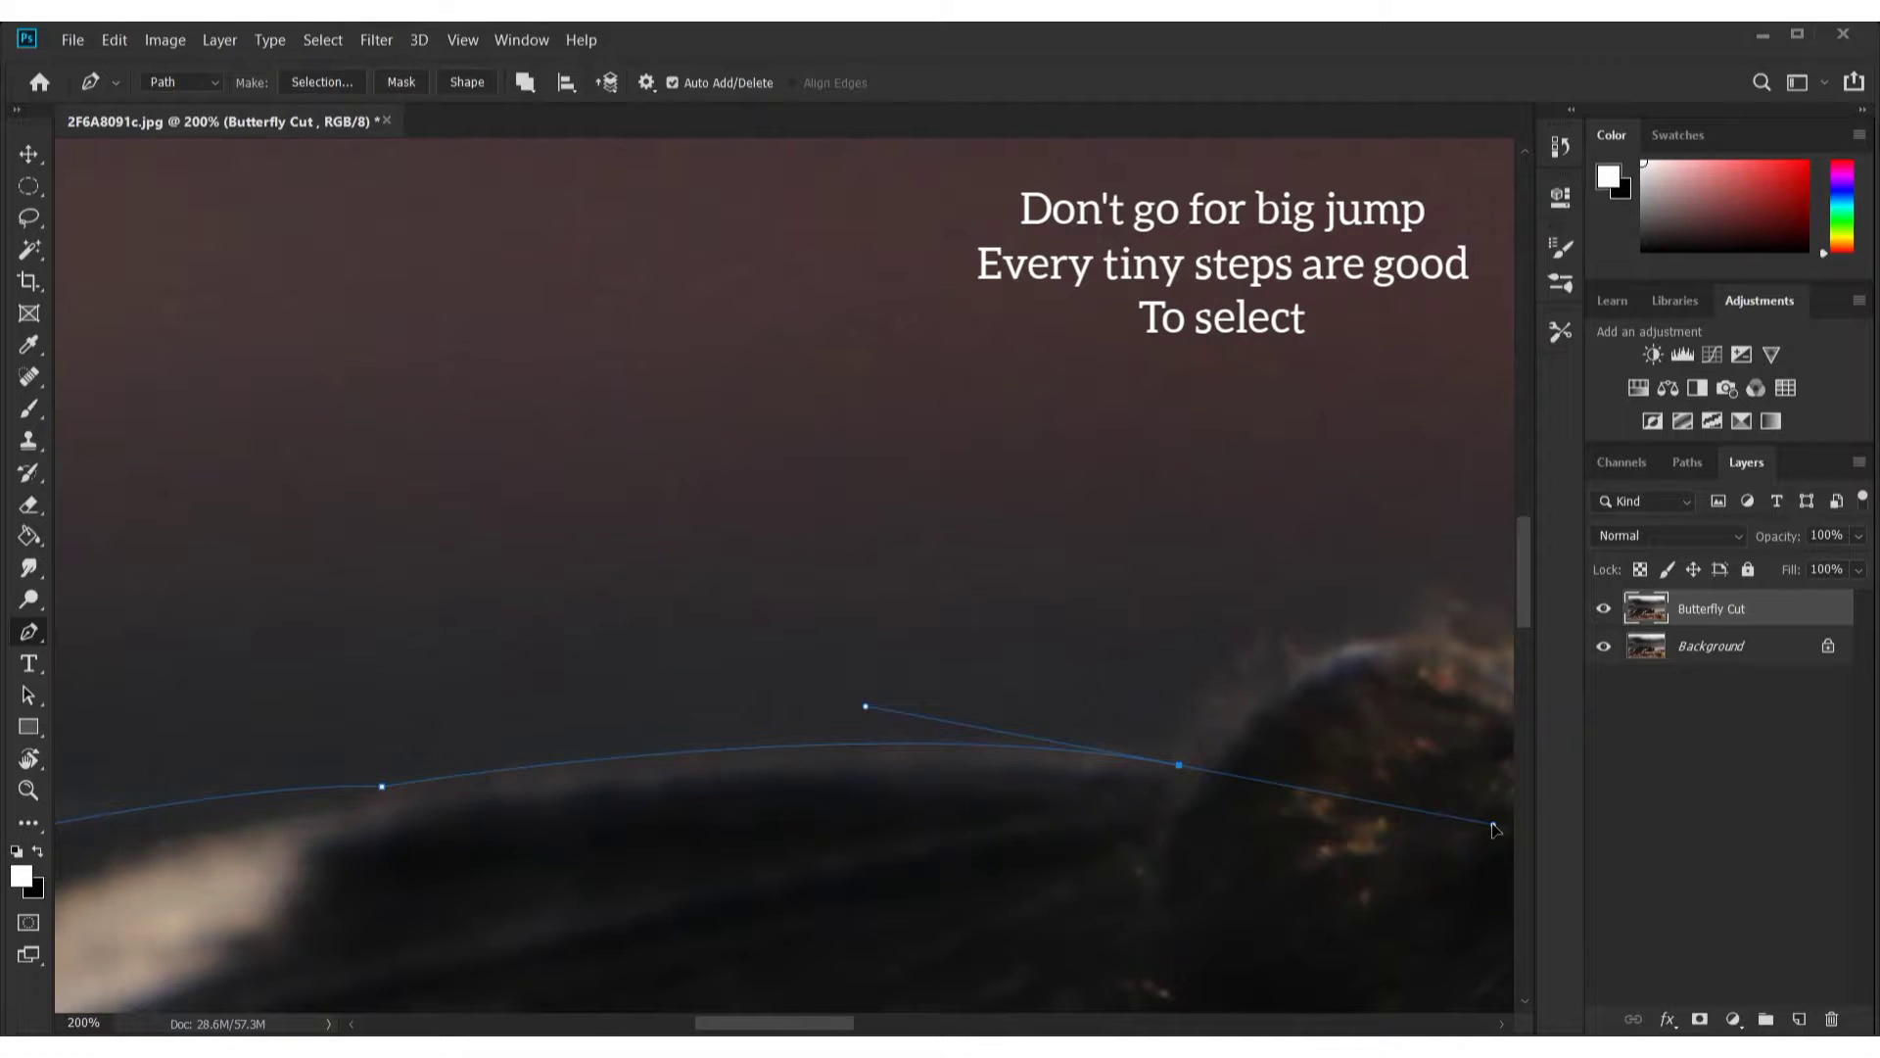
alt+click(1180, 766)
drag(1315, 701, 920, 789)
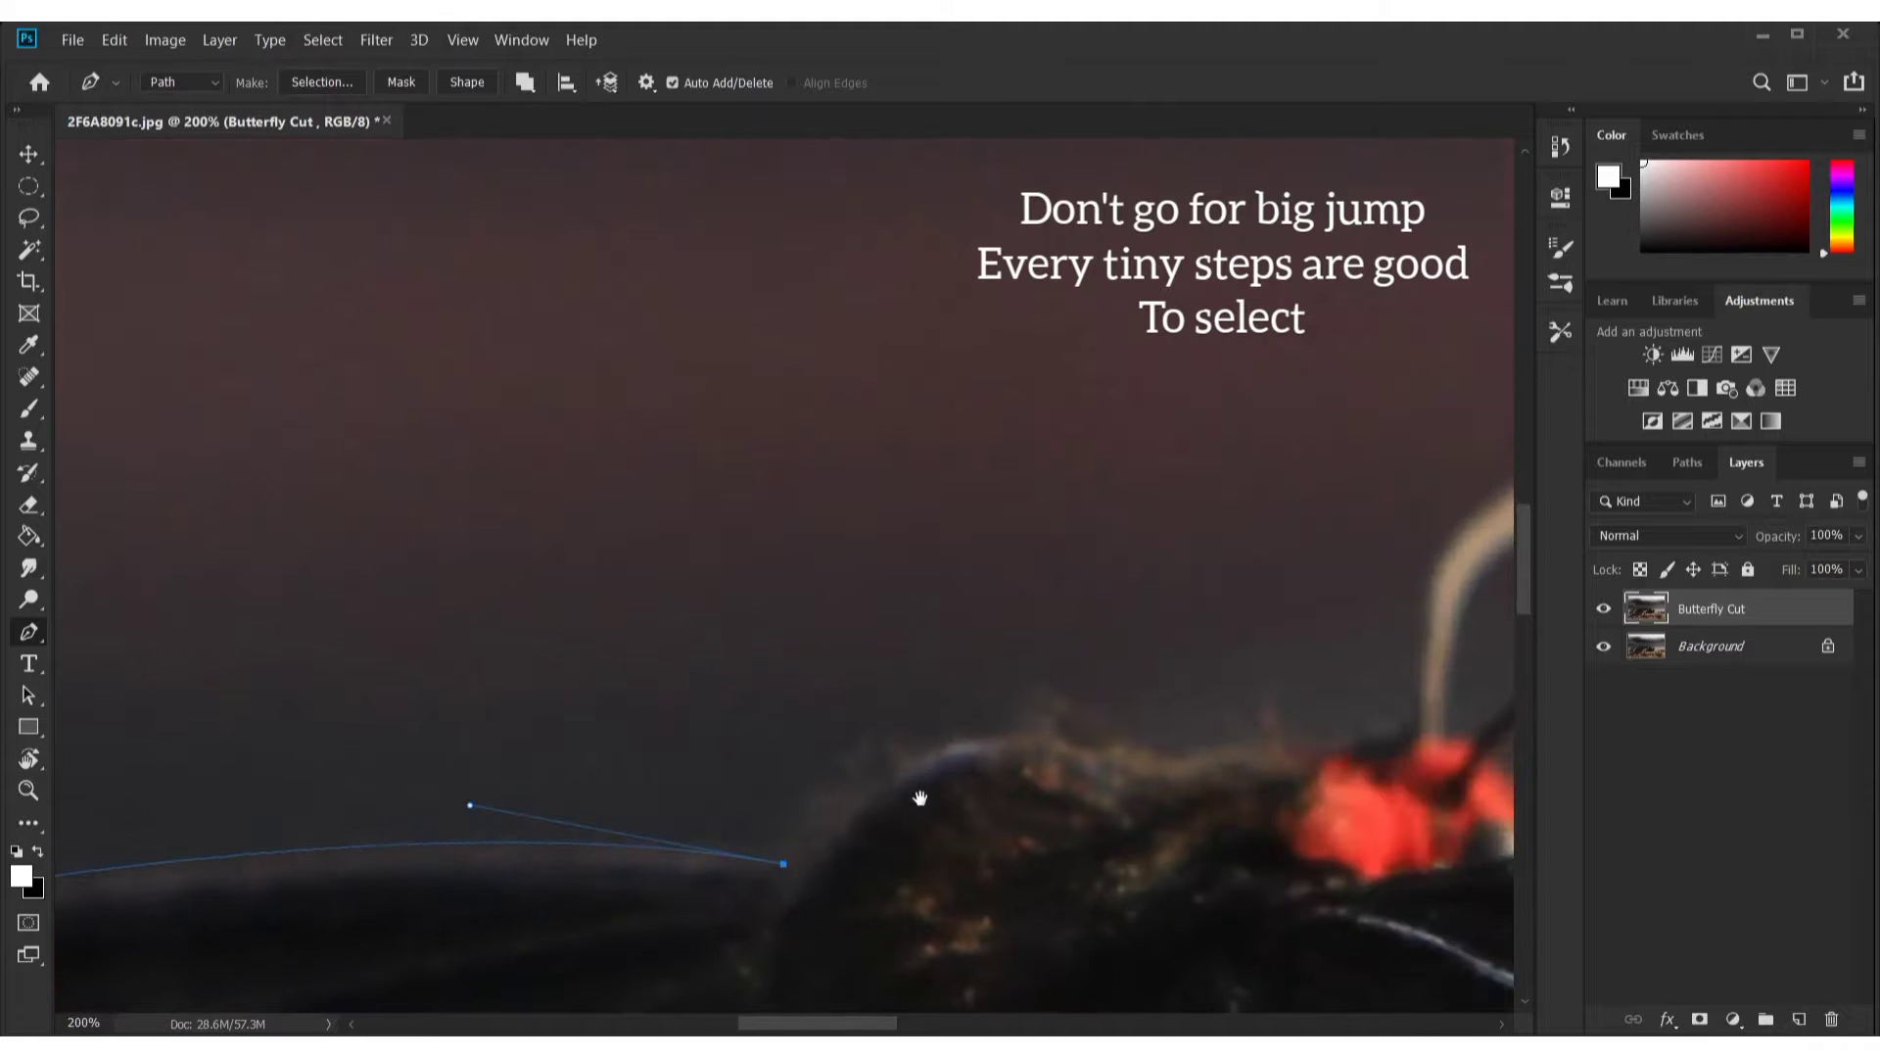
Add a corner anchor where the wing meets the body
mouse_move(1087, 754)
mouse_down()
mouse_move(1261, 787)
mouse_move(1259, 835)
mouse_up()
alt+click(1092, 754)
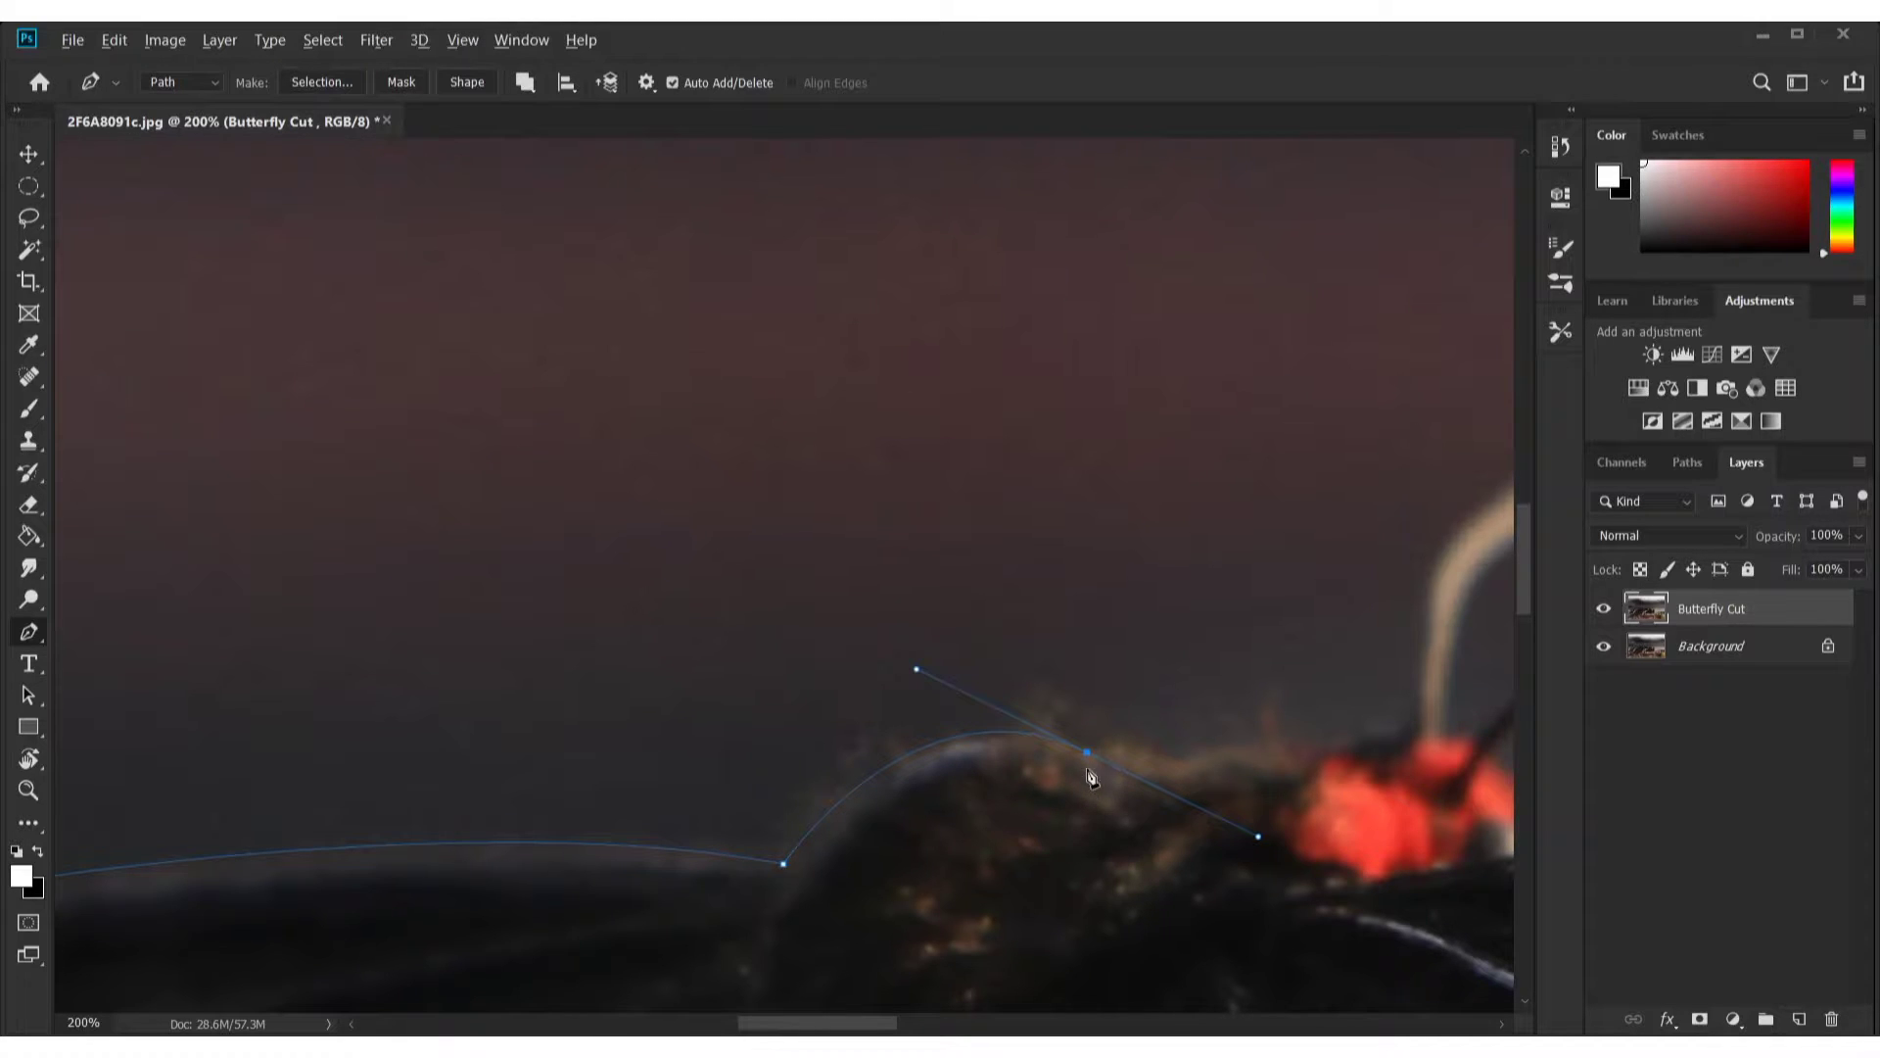
alt+click(1090, 754)
mouse_move(1205, 823)
mouse_down()
mouse_move(947, 777)
mouse_move(975, 783)
mouse_up()
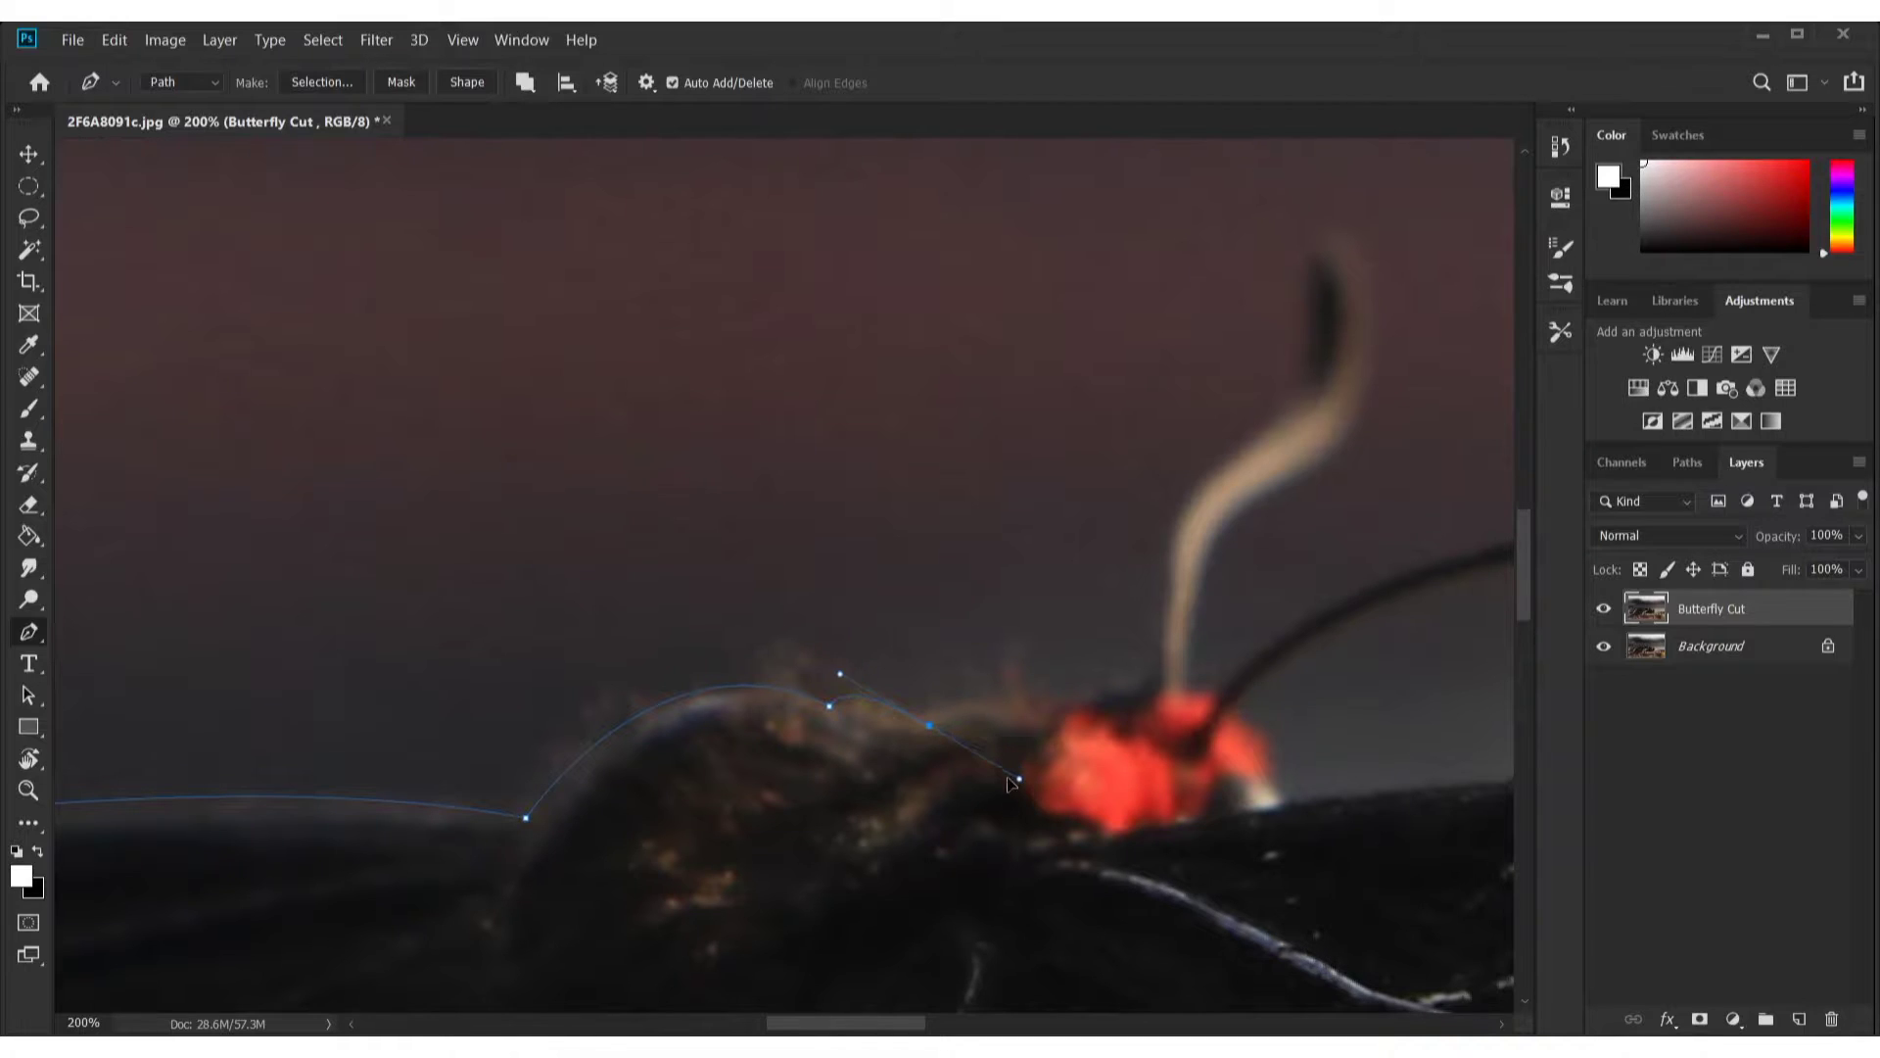
Trace anchors over the fuzzy body outline, undoing one misplaced point
alt+click(929, 725)
click(1035, 724)
drag(1106, 791, 1099, 789)
alt+click(1036, 725)
drag(1195, 731, 1193, 716)
drag(1196, 659, 986, 777)
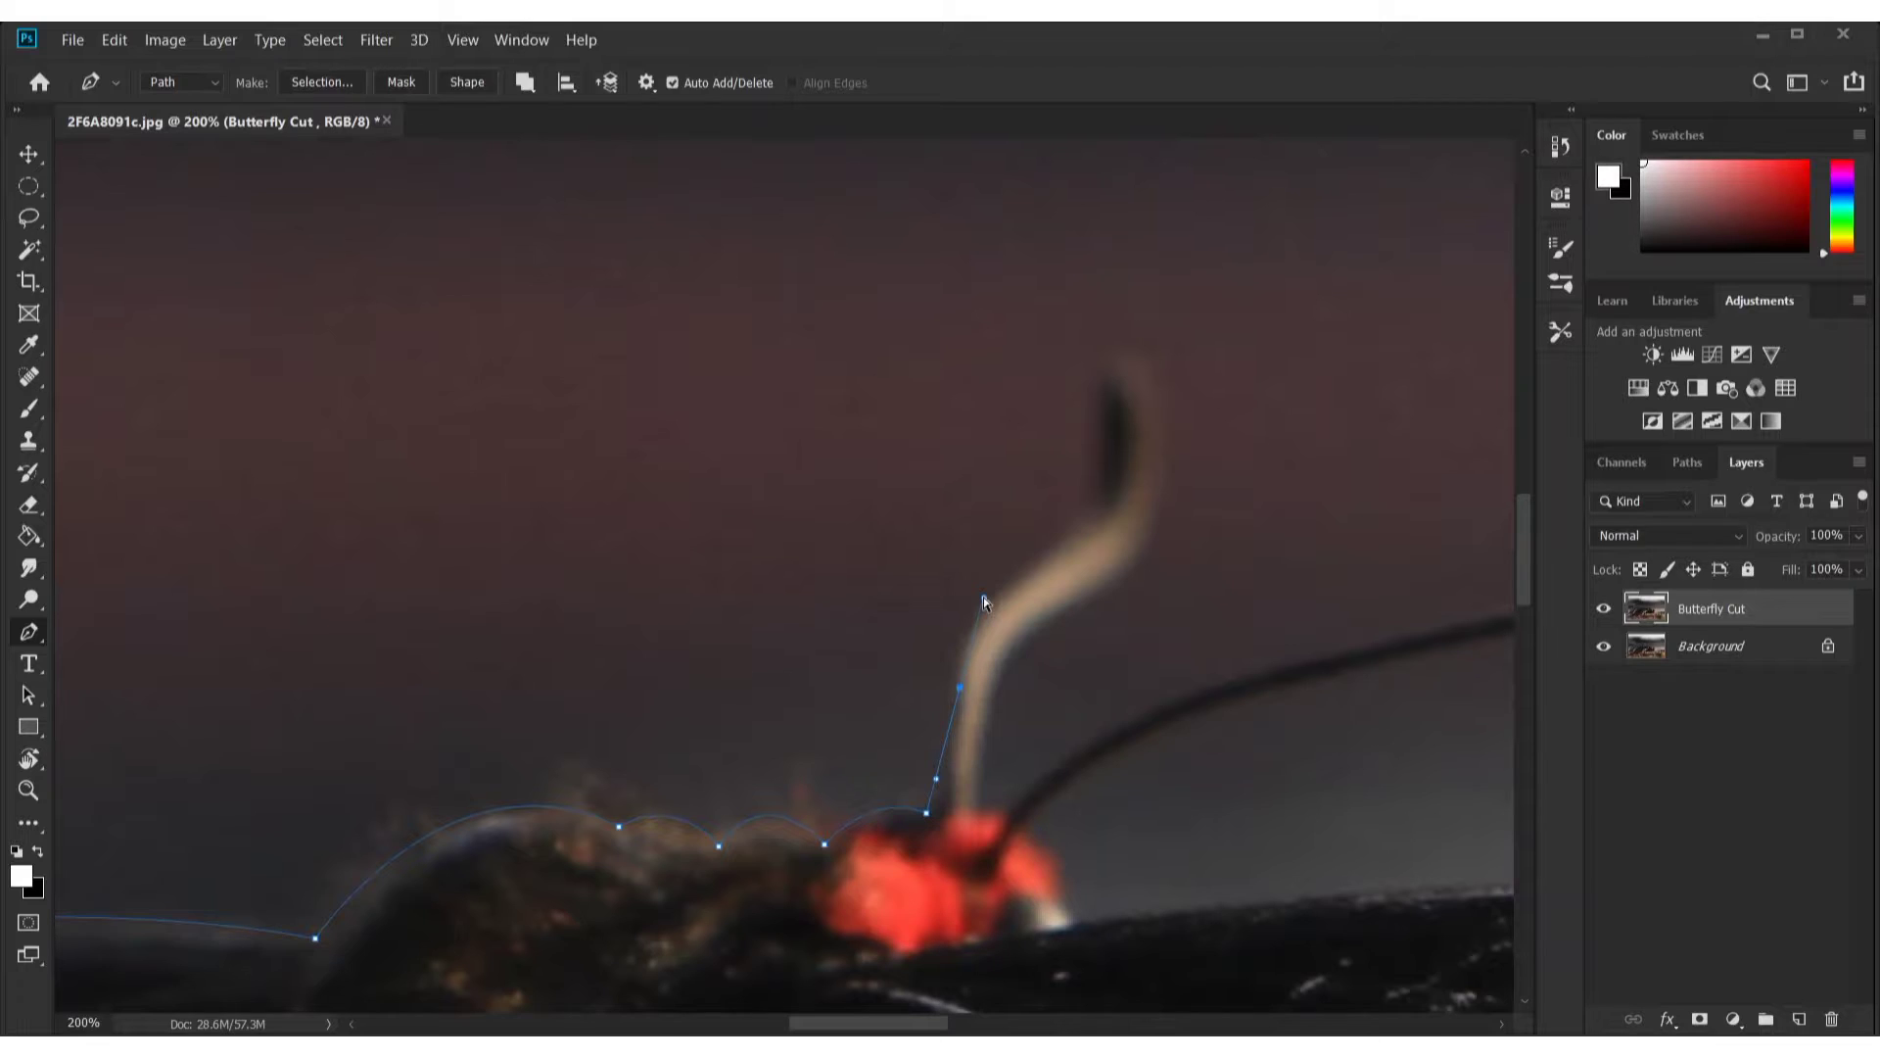
key(ctrl+z)
key(ctrl+z)
drag(995, 774, 1001, 801)
Trace up the left antenna's base, undoing two stray antenna points
drag(996, 607, 972, 585)
drag(1075, 521, 1099, 521)
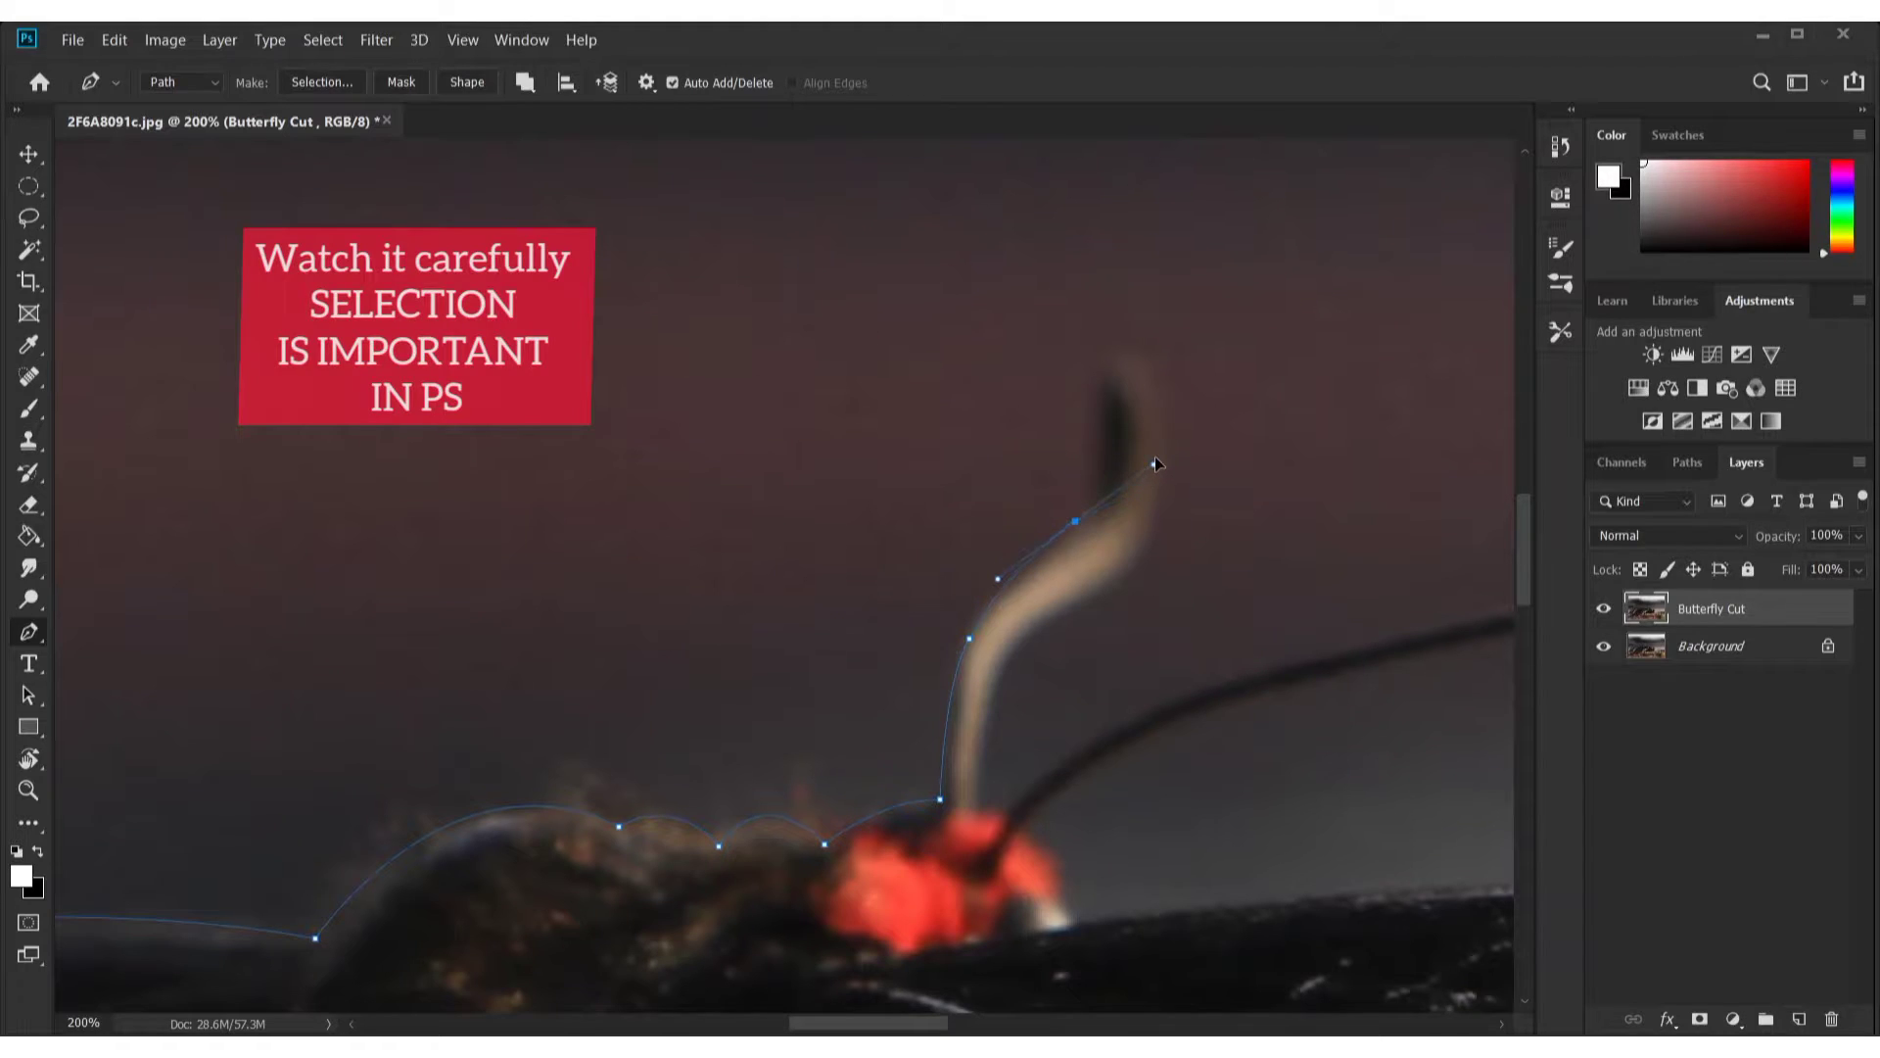
drag(1153, 458, 1148, 466)
key(ctrl+z)
drag(1063, 572, 1102, 555)
key(ctrl+z)
drag(1090, 545, 1089, 525)
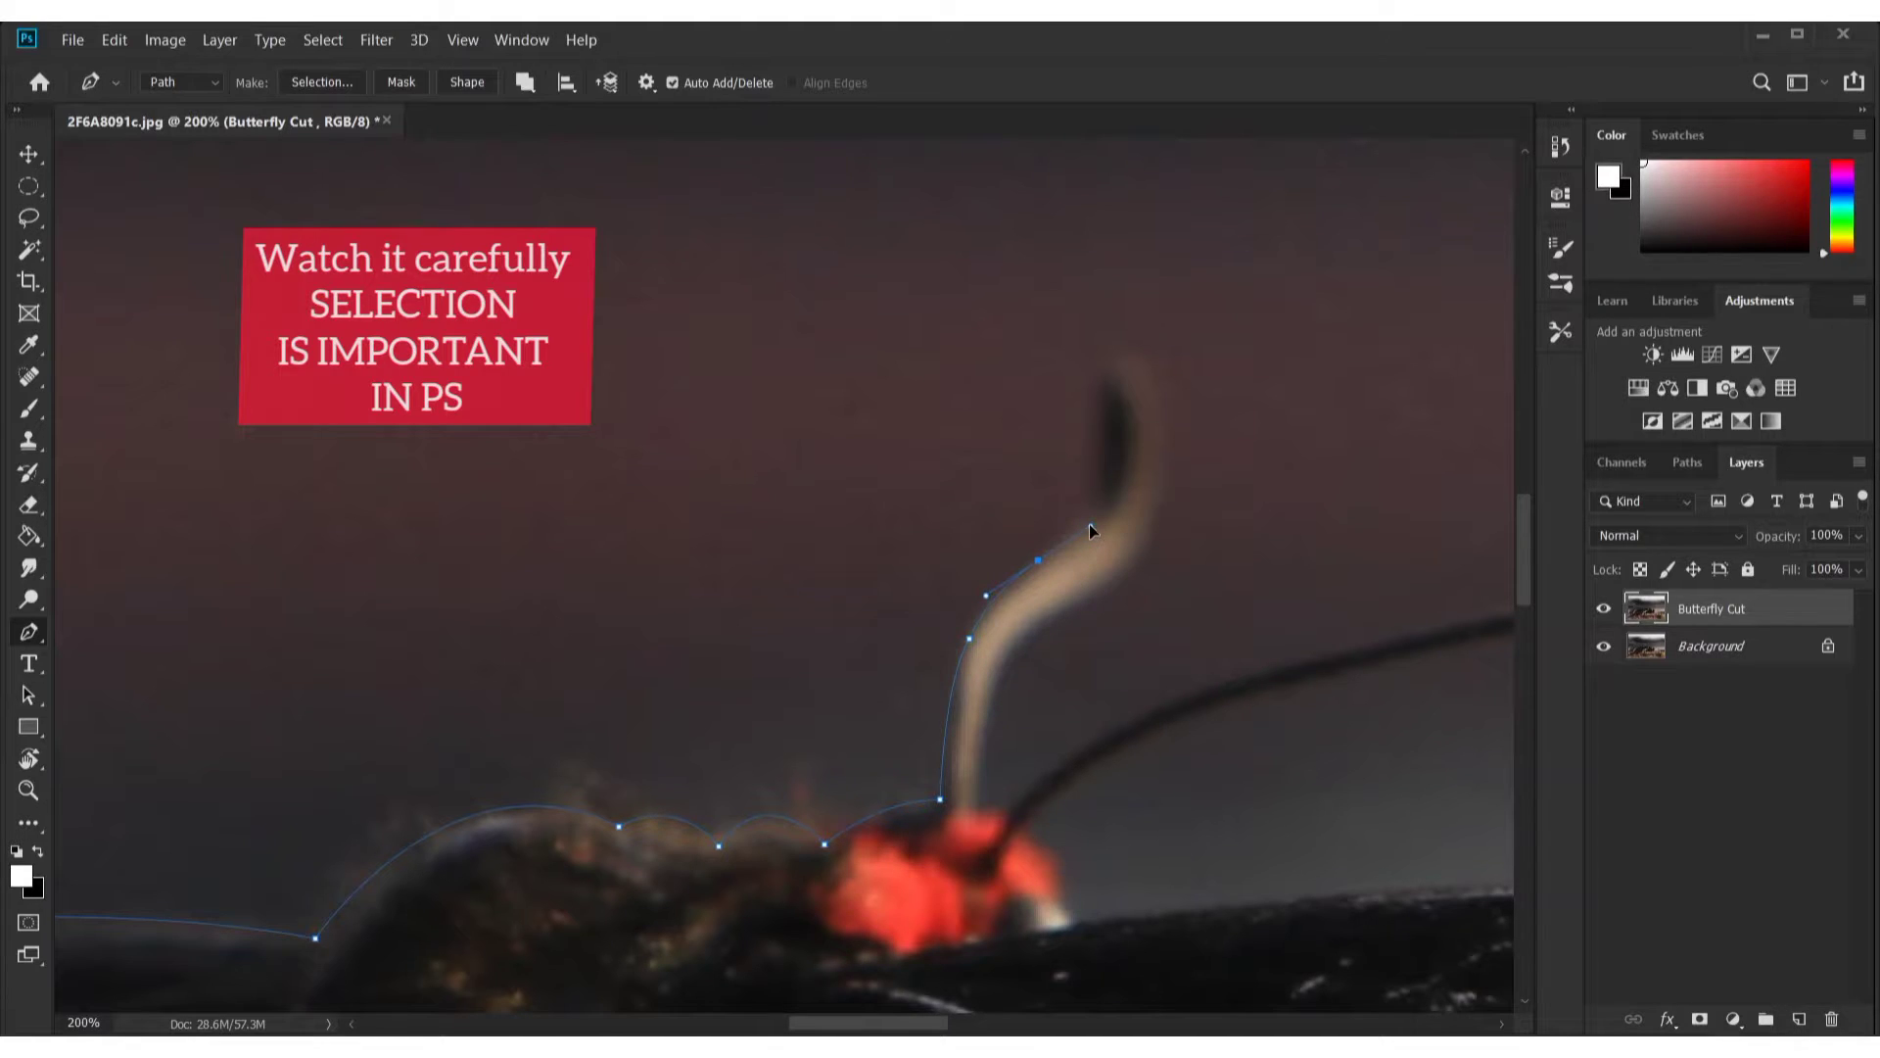
alt+click(1039, 564)
Trace the path around the left antenna's curled tip
mouse_move(1090, 497)
mouse_down()
mouse_move(1134, 459)
mouse_move(1103, 471)
mouse_up()
click(1104, 382)
drag(1107, 388, 1136, 378)
mouse_move(1139, 300)
mouse_down()
mouse_move(1101, 269)
mouse_move(1106, 384)
mouse_up()
drag(1160, 402, 1163, 399)
click(1135, 365)
Bring the path back down the antenna's other side to its base
mouse_move(1130, 568)
mouse_down()
mouse_move(1133, 595)
mouse_move(1062, 682)
mouse_move(1071, 761)
mouse_up()
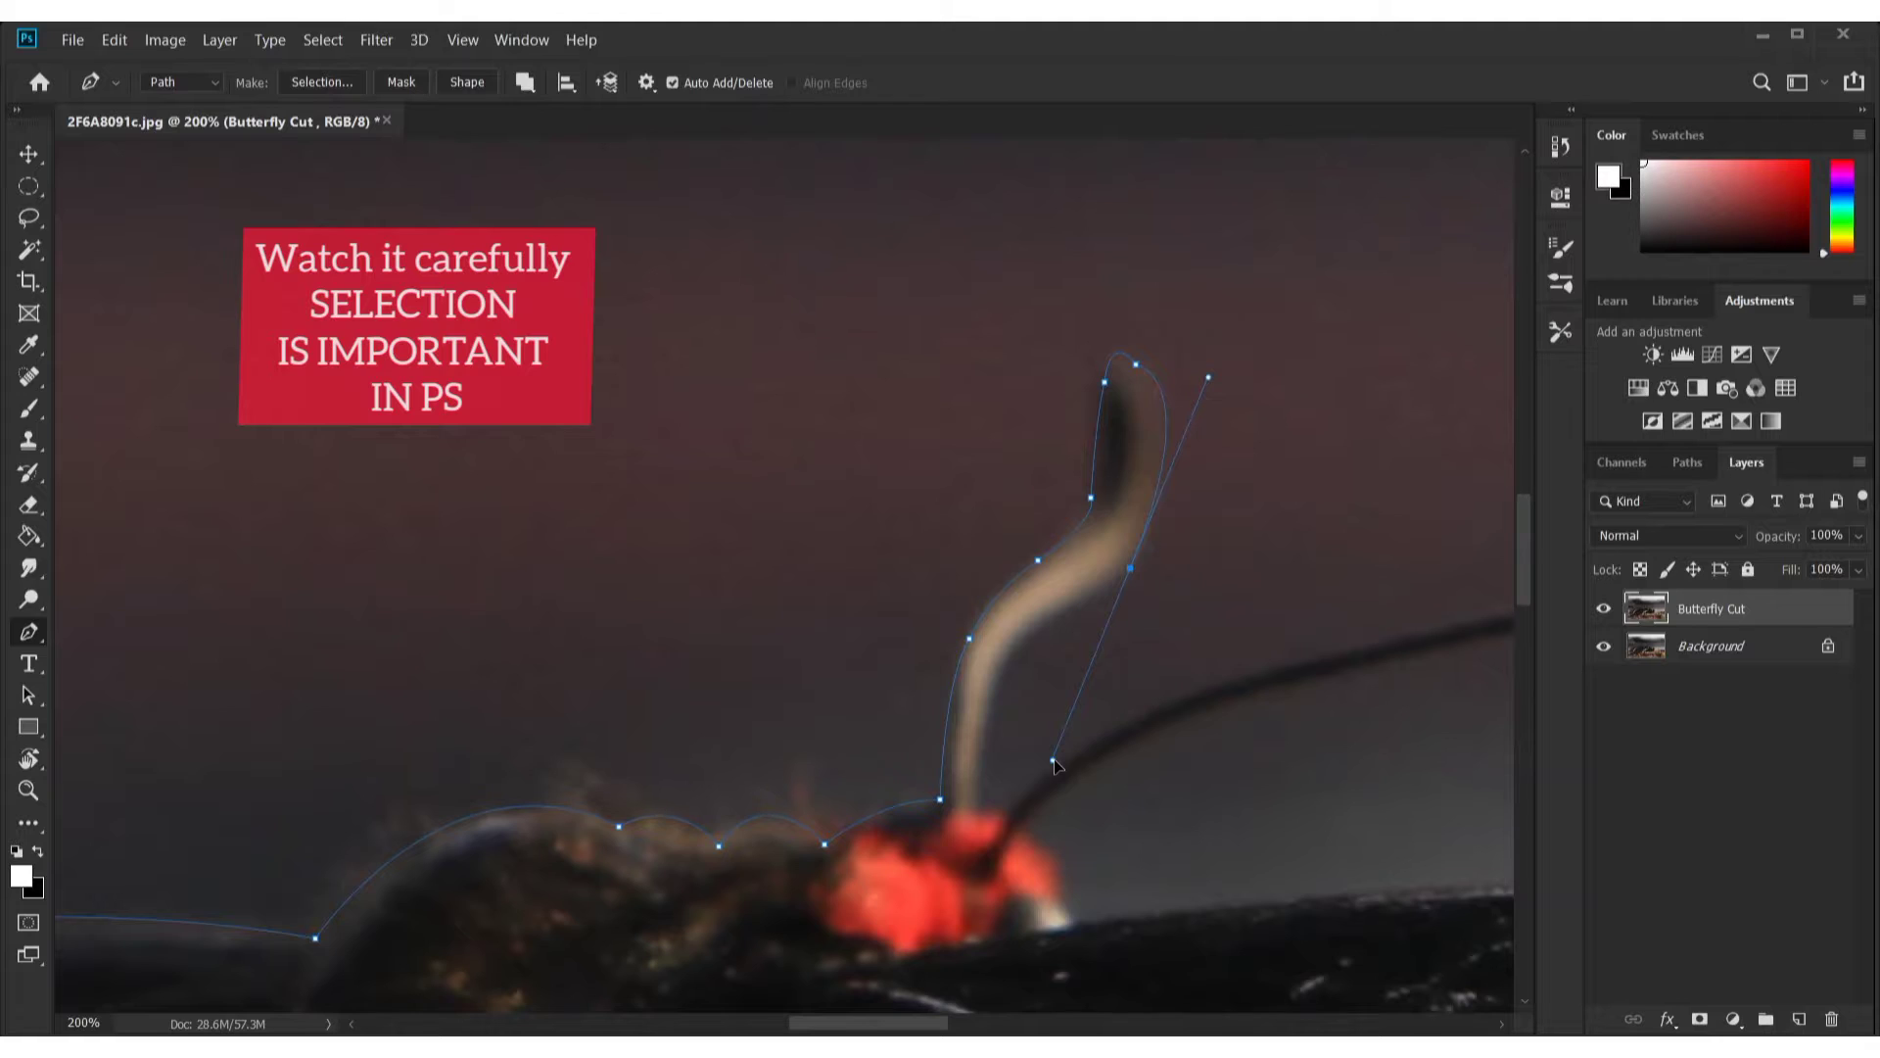
alt+click(1131, 570)
drag(1022, 659, 977, 656)
drag(965, 936, 982, 971)
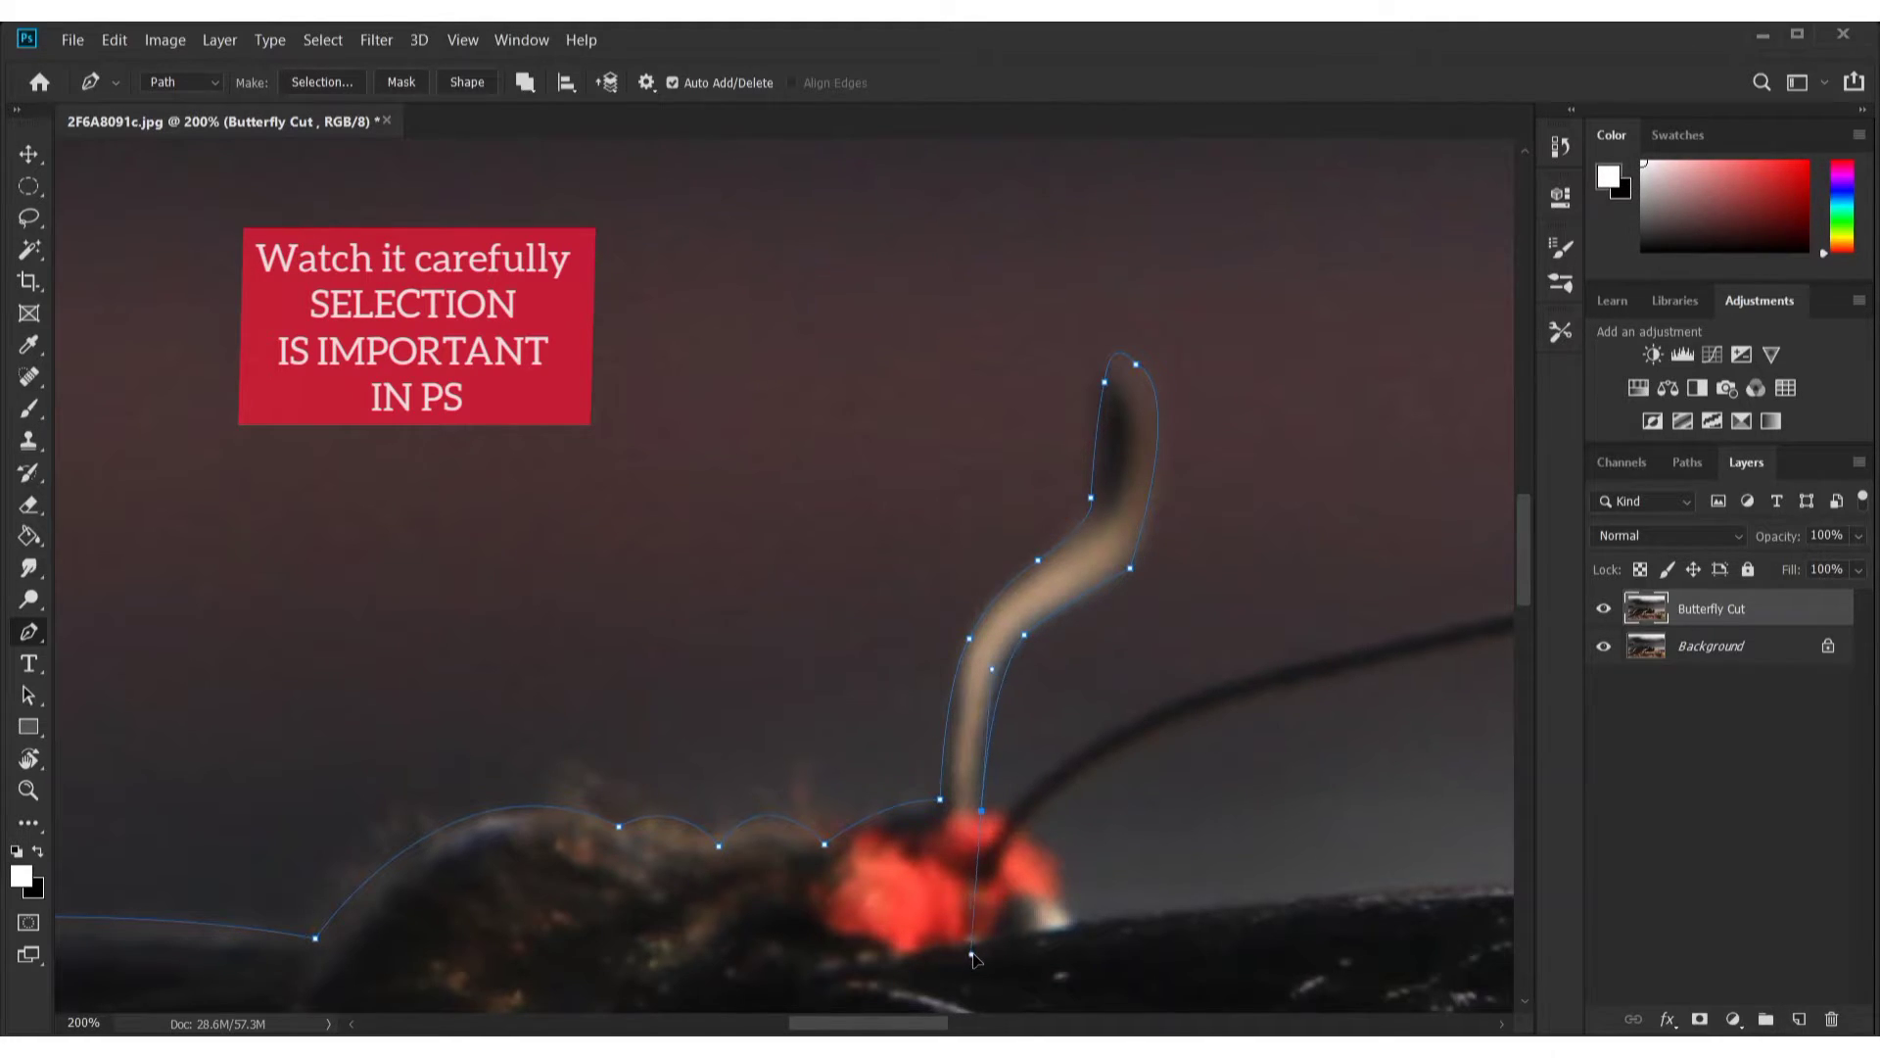
alt+click(981, 812)
drag(1012, 834, 1013, 843)
At the long right antenna's base, undo a stray segment and reset the last anchor's handles
drag(1256, 742, 822, 776)
mouse_move(1024, 662)
mouse_down()
mouse_move(1273, 697)
mouse_move(1361, 624)
mouse_up()
key(ctrl+z)
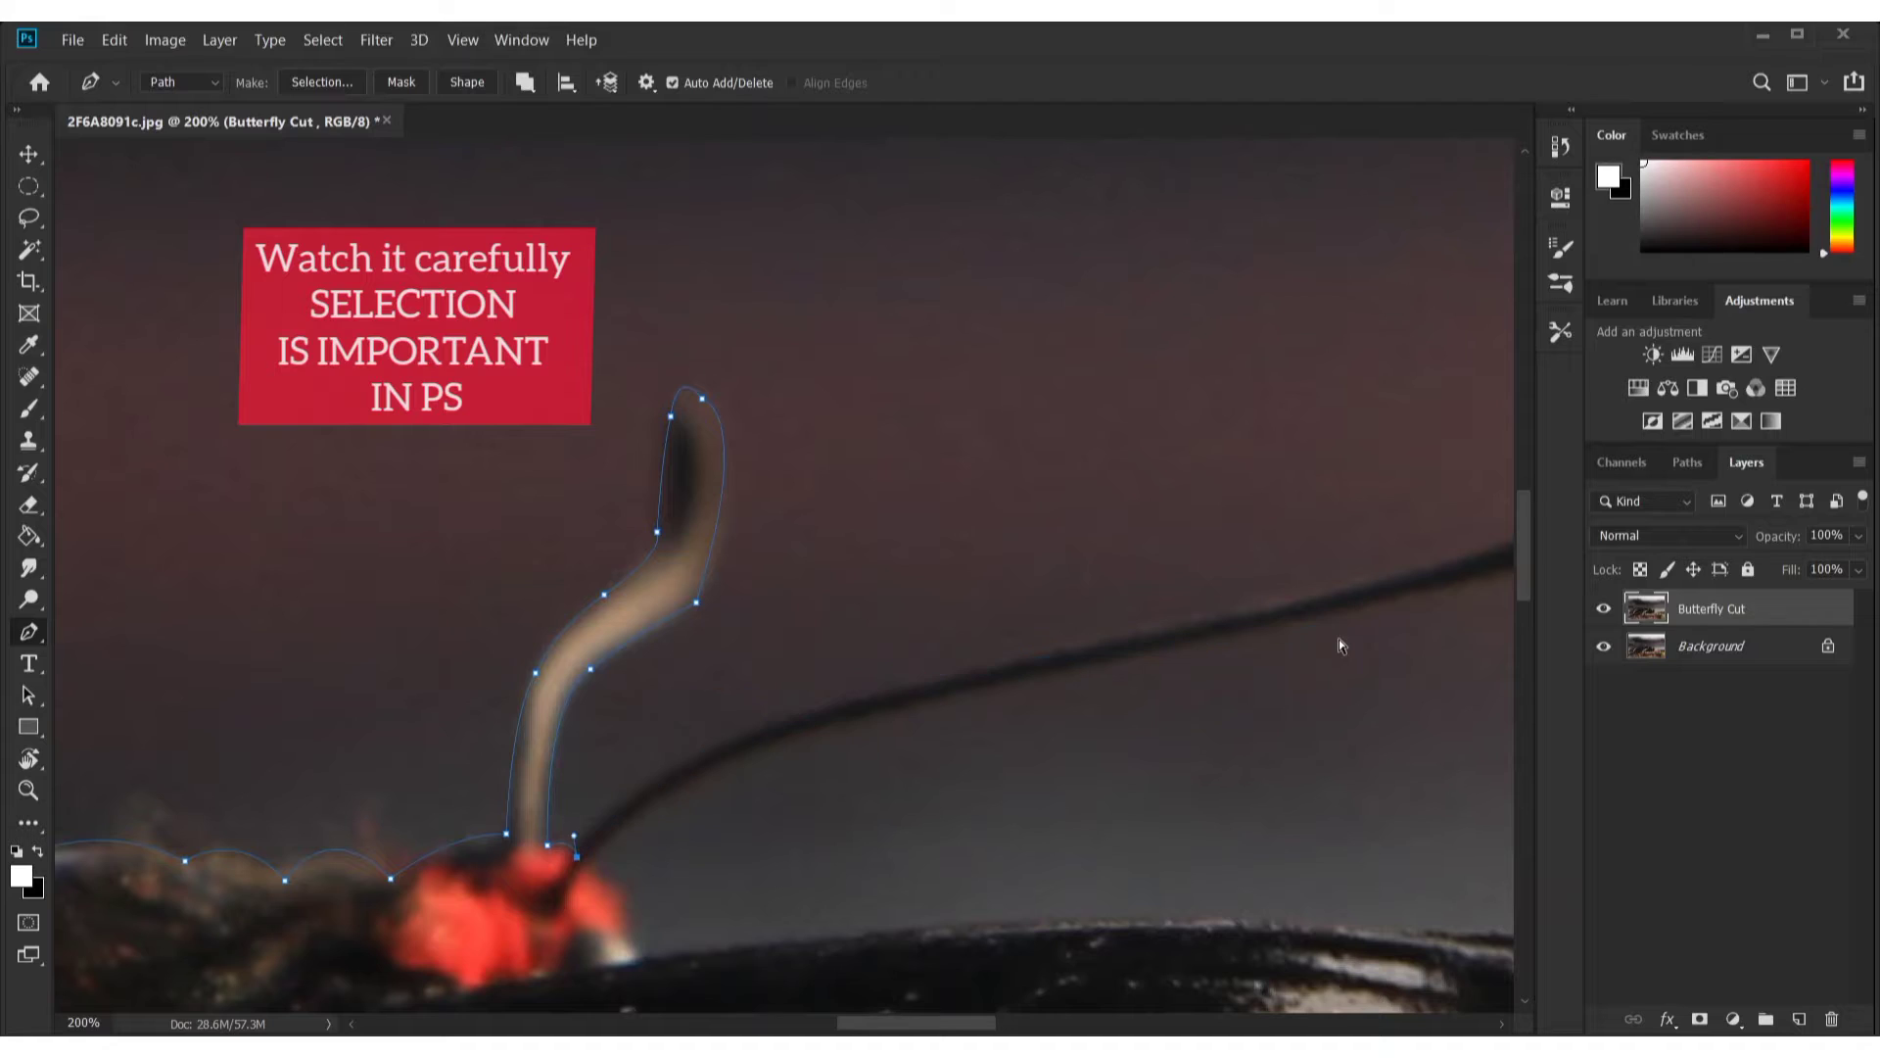
alt+click(578, 843)
mouse_move(580, 843)
mouse_down()
mouse_move(614, 817)
mouse_move(597, 855)
mouse_up()
Add curved anchors hugging the start of the right antenna
mouse_move(744, 732)
mouse_down()
mouse_move(838, 715)
mouse_move(773, 750)
mouse_move(872, 711)
mouse_up()
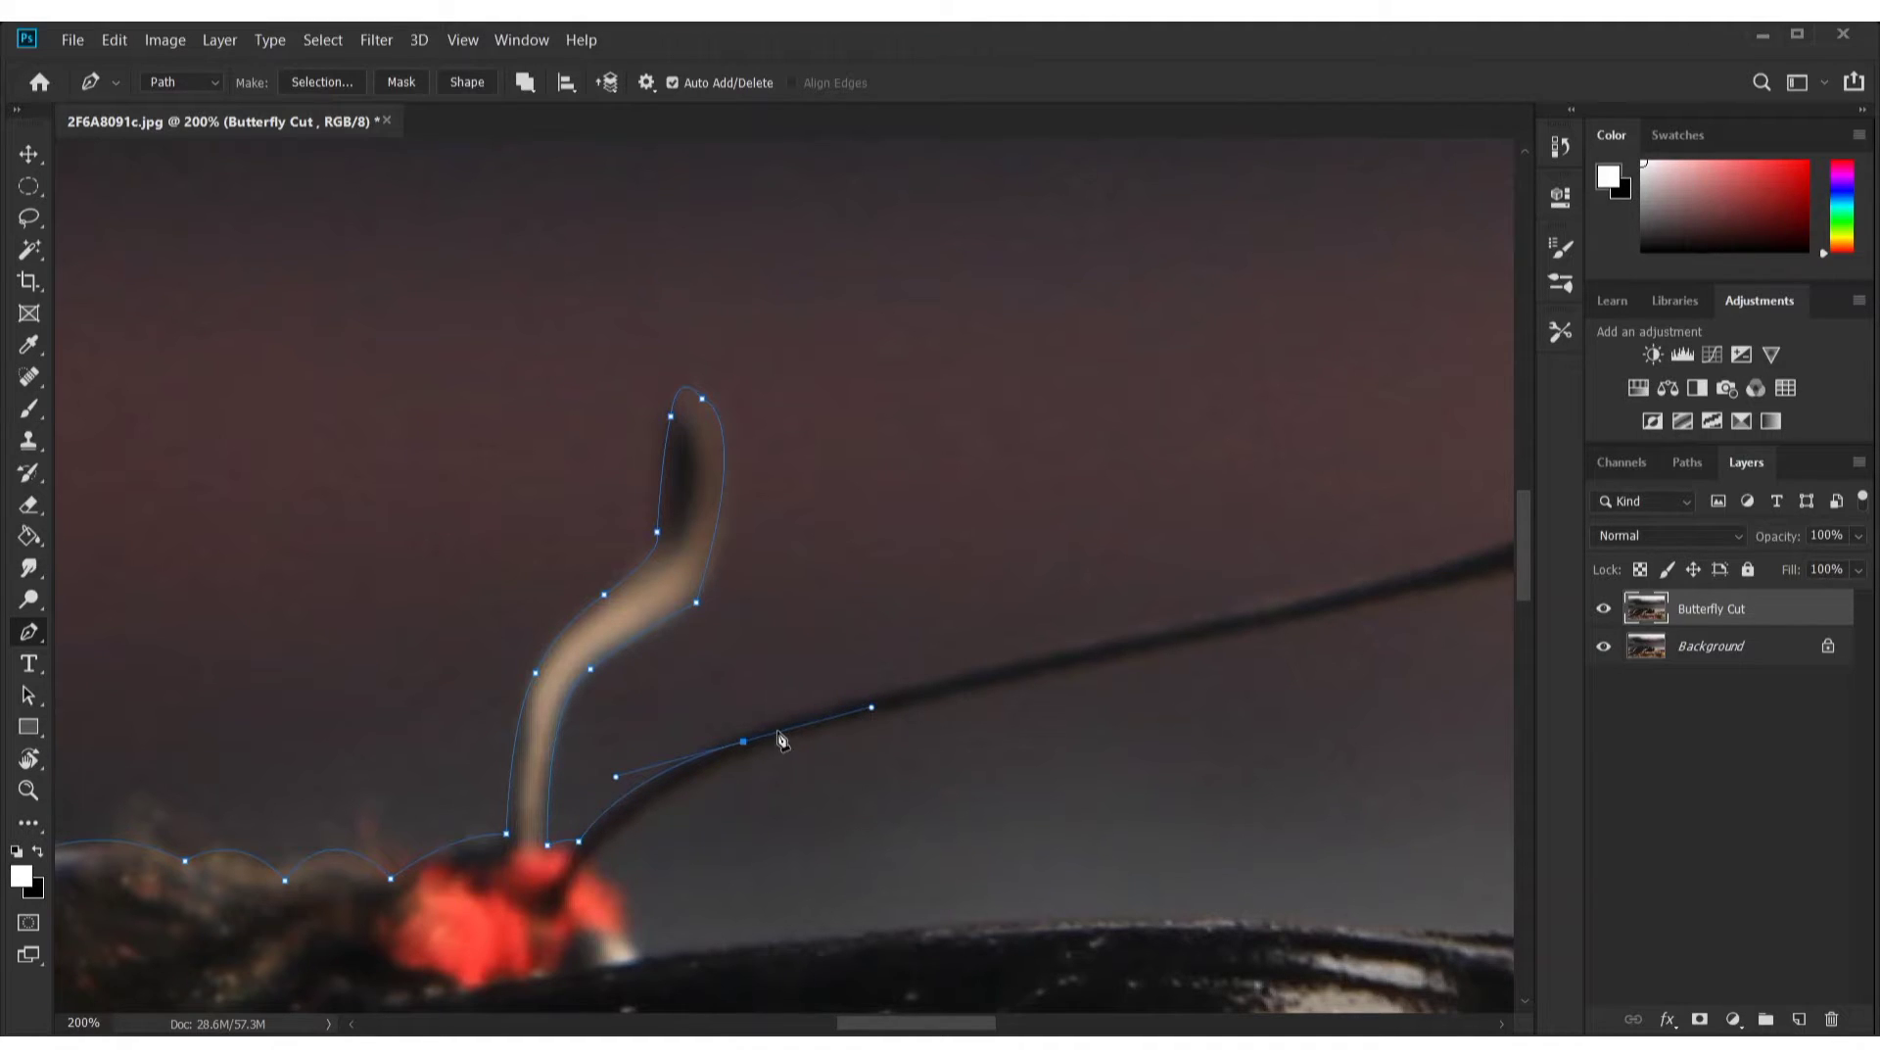
drag(755, 740, 842, 714)
mouse_move(941, 681)
mouse_down()
mouse_move(1008, 691)
mouse_move(1225, 617)
mouse_up()
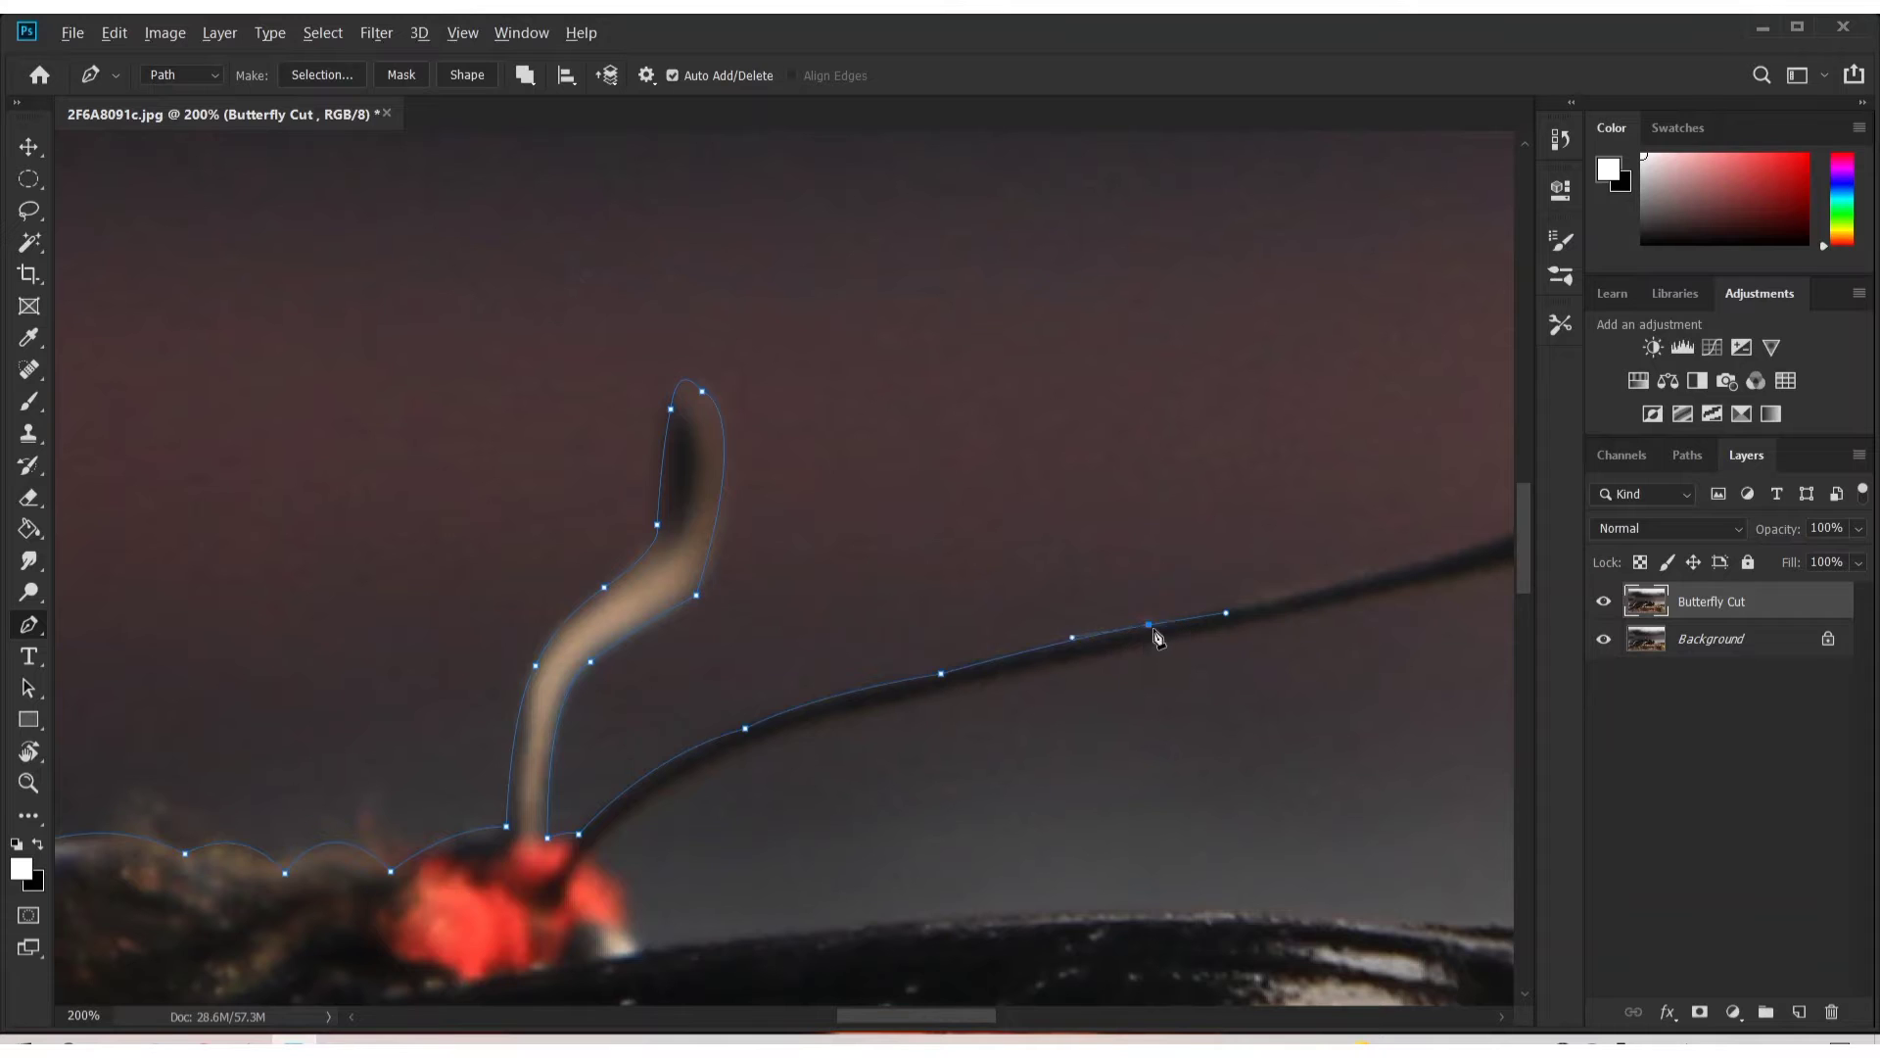
drag(1396, 583, 744, 639)
Trace anchors along the antenna's upper edge and around its curled tip
click(757, 628)
drag(934, 561, 1119, 507)
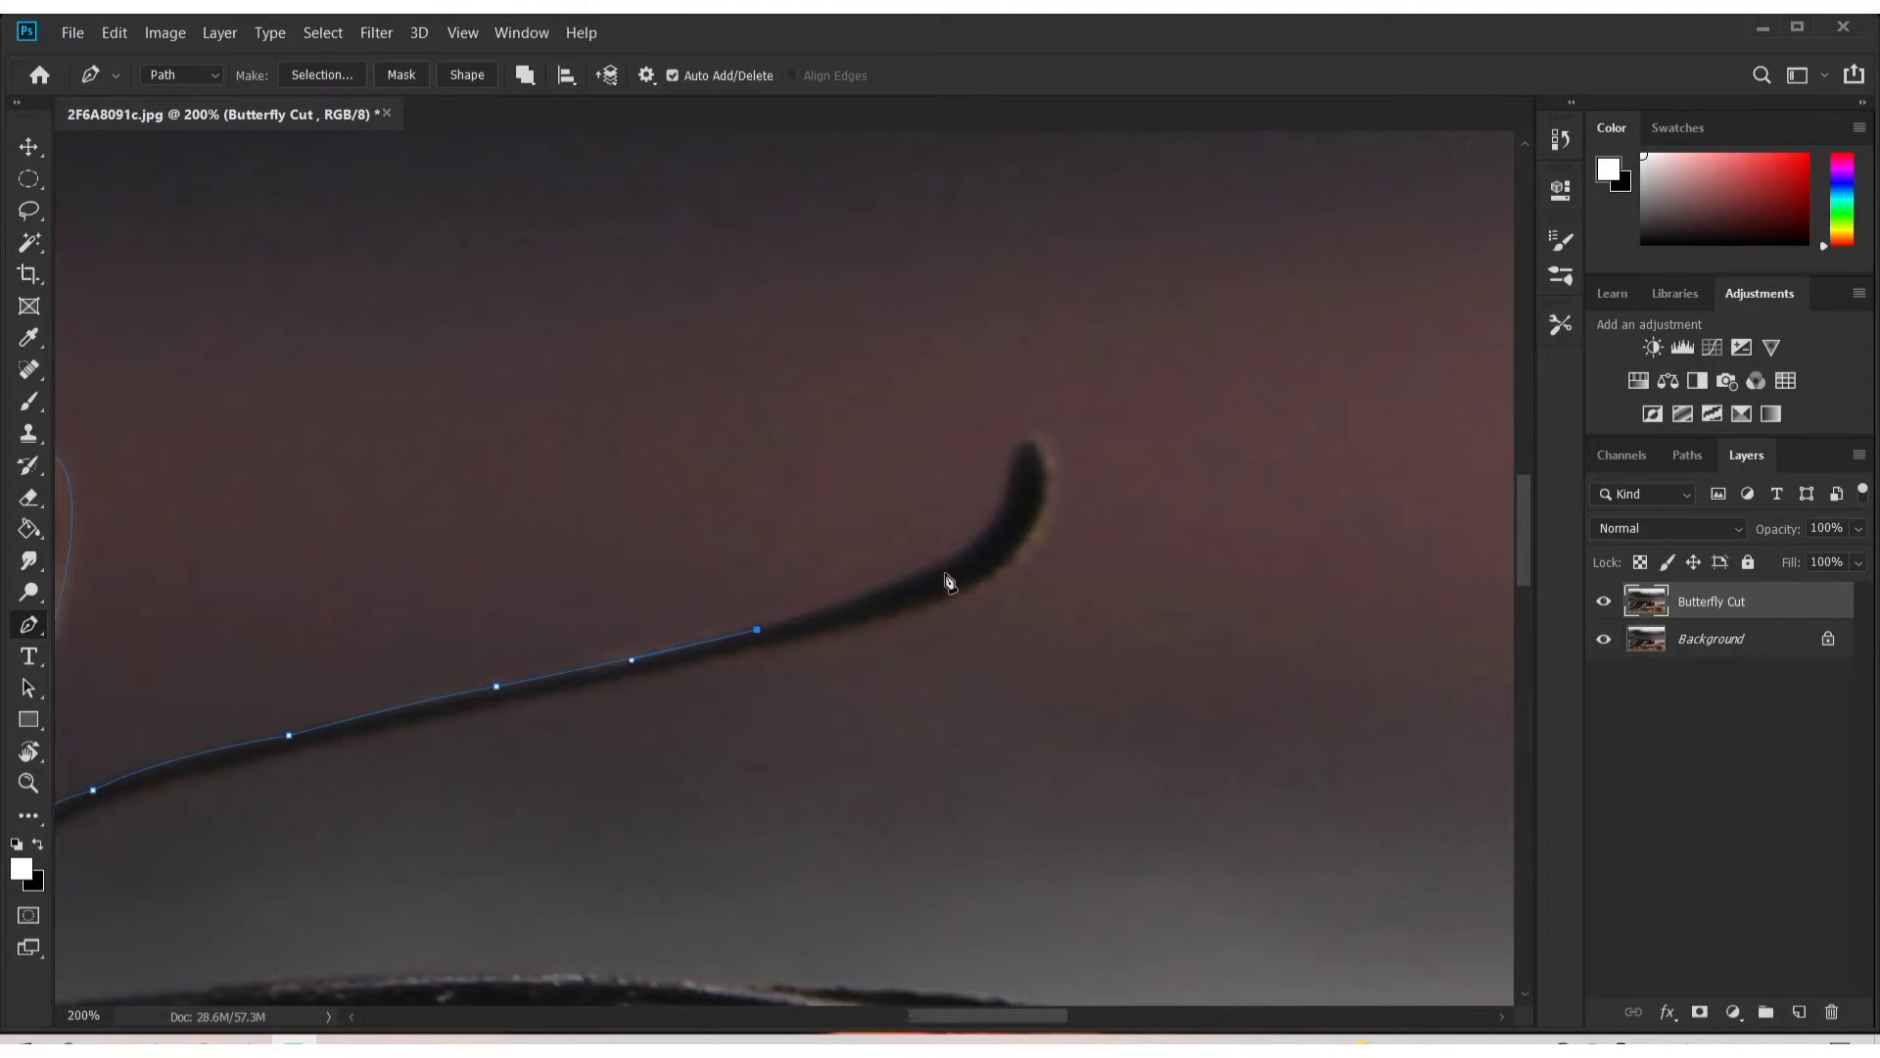
click(803, 619)
click(869, 589)
click(986, 535)
click(1015, 462)
drag(1035, 441, 1053, 456)
Trace the path back along the antenna's underside
click(1005, 574)
click(946, 602)
click(850, 634)
drag(493, 717, 983, 556)
Add an anchor along the body's upper edge past the antenna
drag(674, 623, 820, 581)
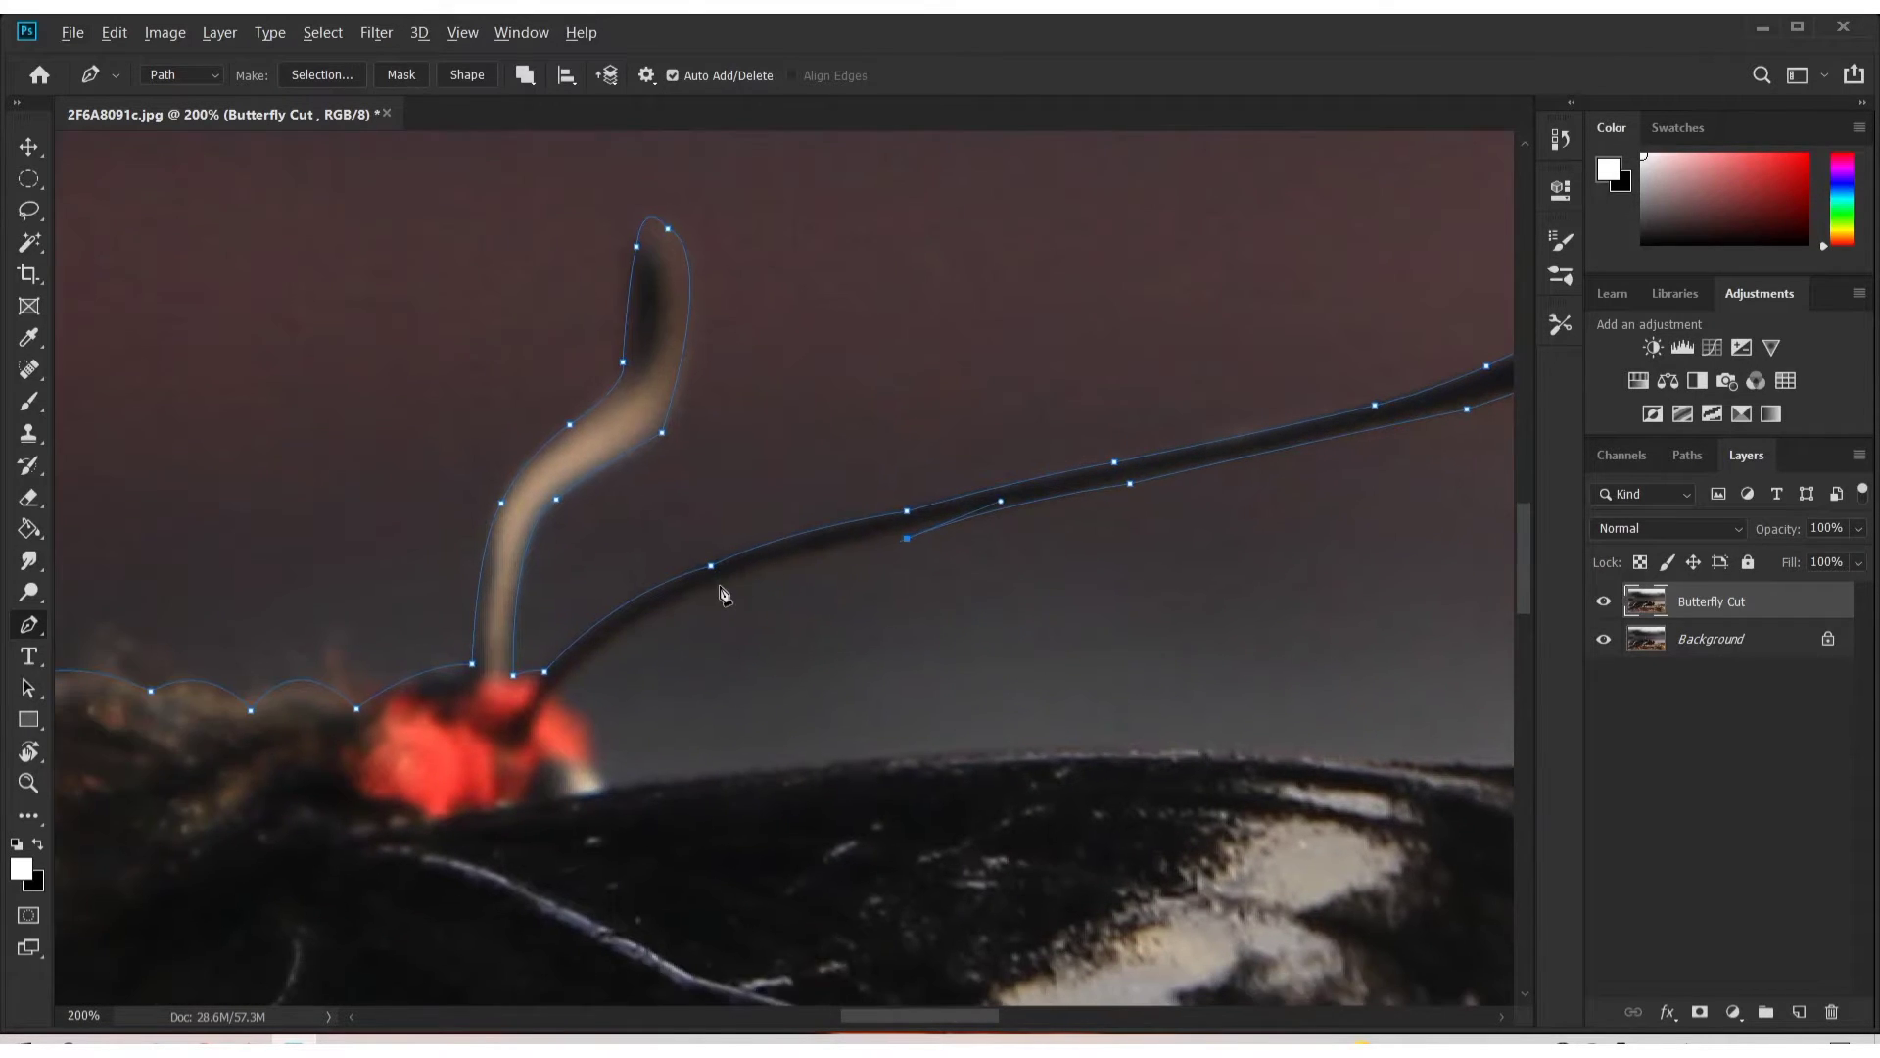
drag(595, 665, 763, 581)
drag(1346, 700, 787, 684)
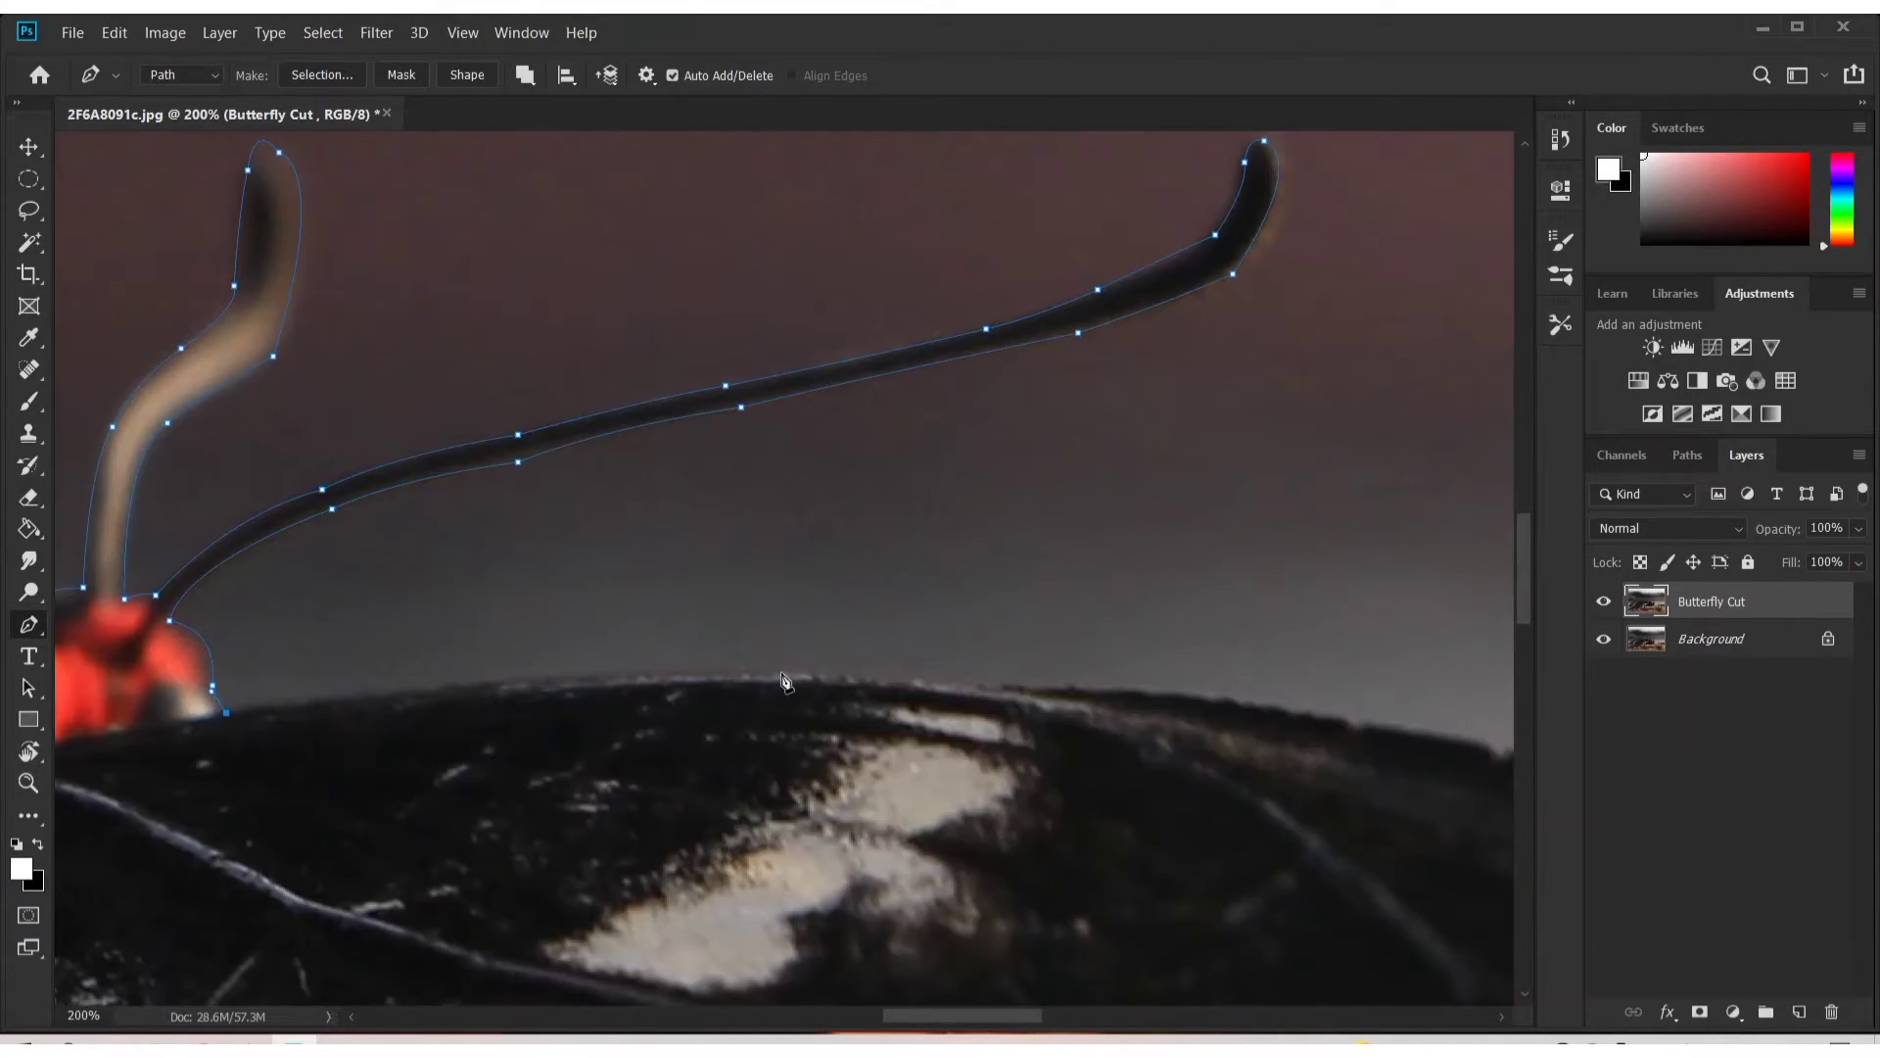
mouse_move(1059, 843)
mouse_down()
mouse_move(730, 695)
mouse_move(438, 644)
mouse_up()
click(441, 590)
Extend the pen path along the wing's top edge and around its rounded tip
drag(730, 627, 1087, 744)
drag(1325, 838, 777, 629)
click(723, 560)
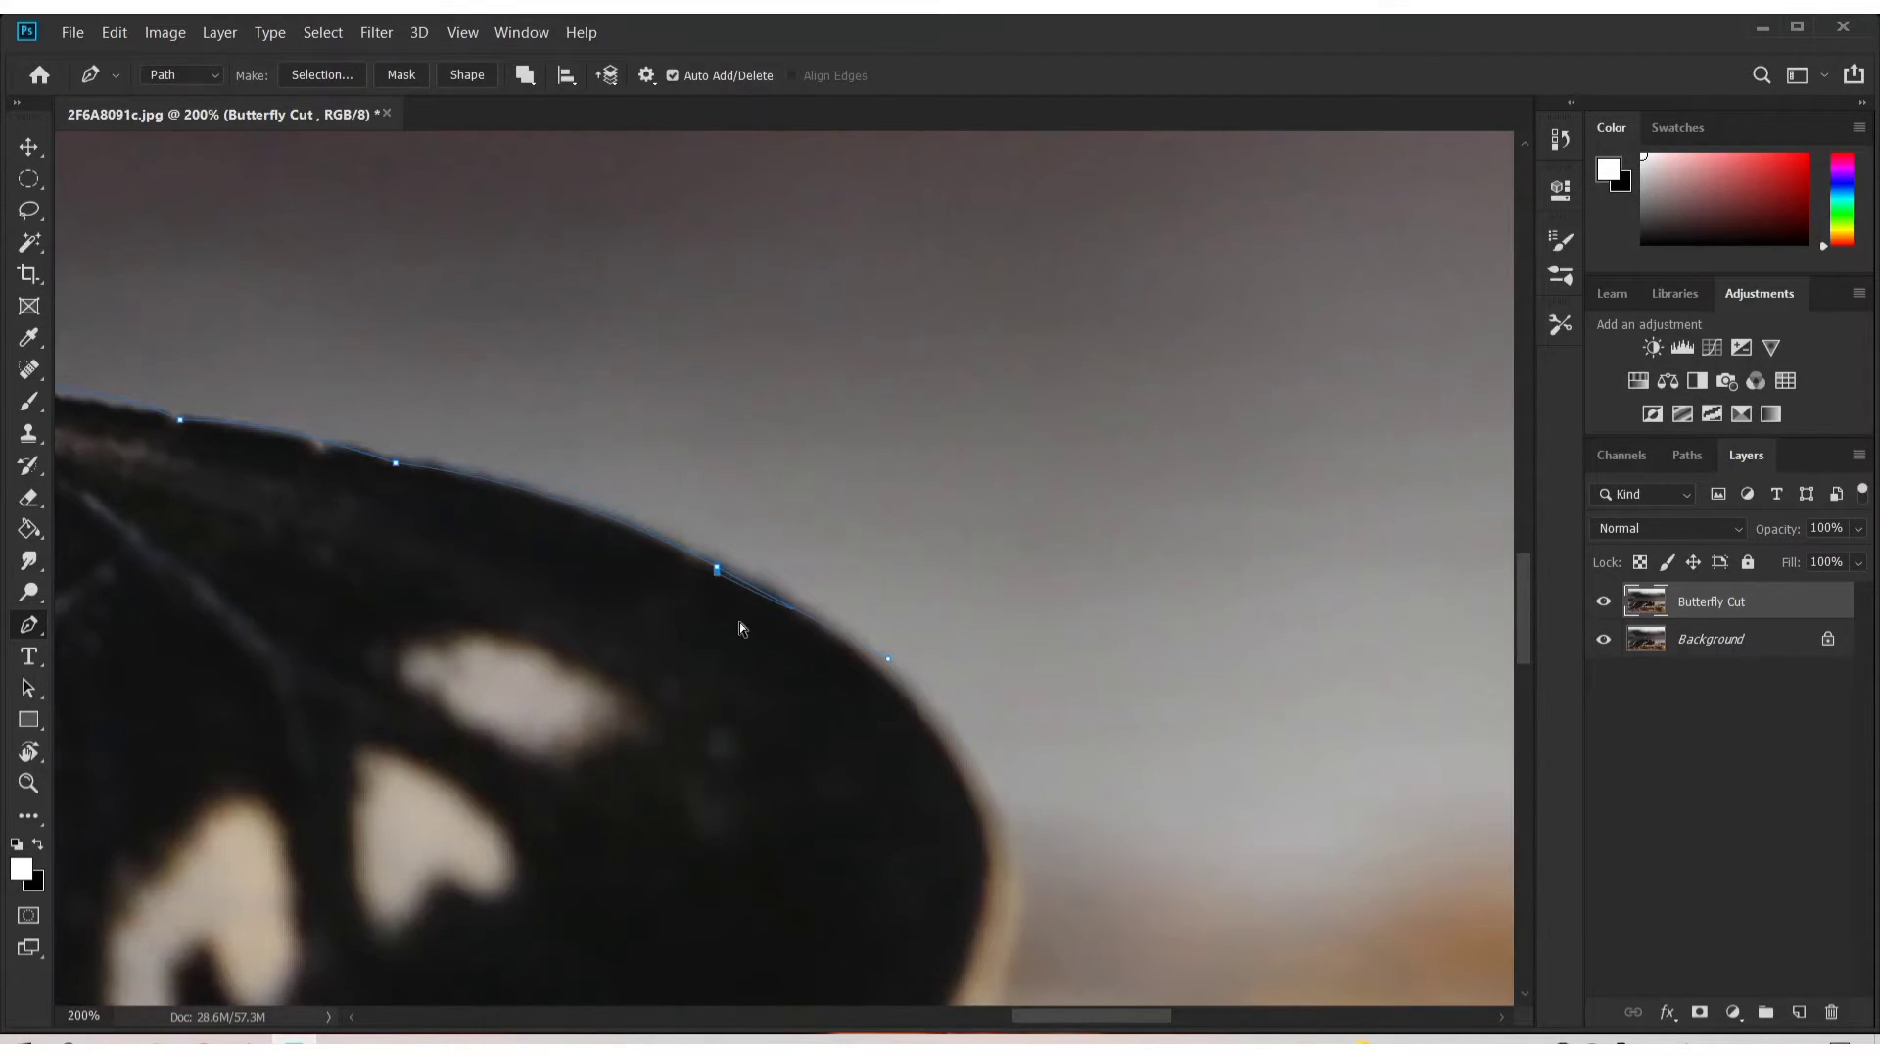
mouse_move(1012, 834)
mouse_down()
mouse_move(875, 553)
mouse_move(977, 810)
mouse_up()
drag(784, 835, 912, 566)
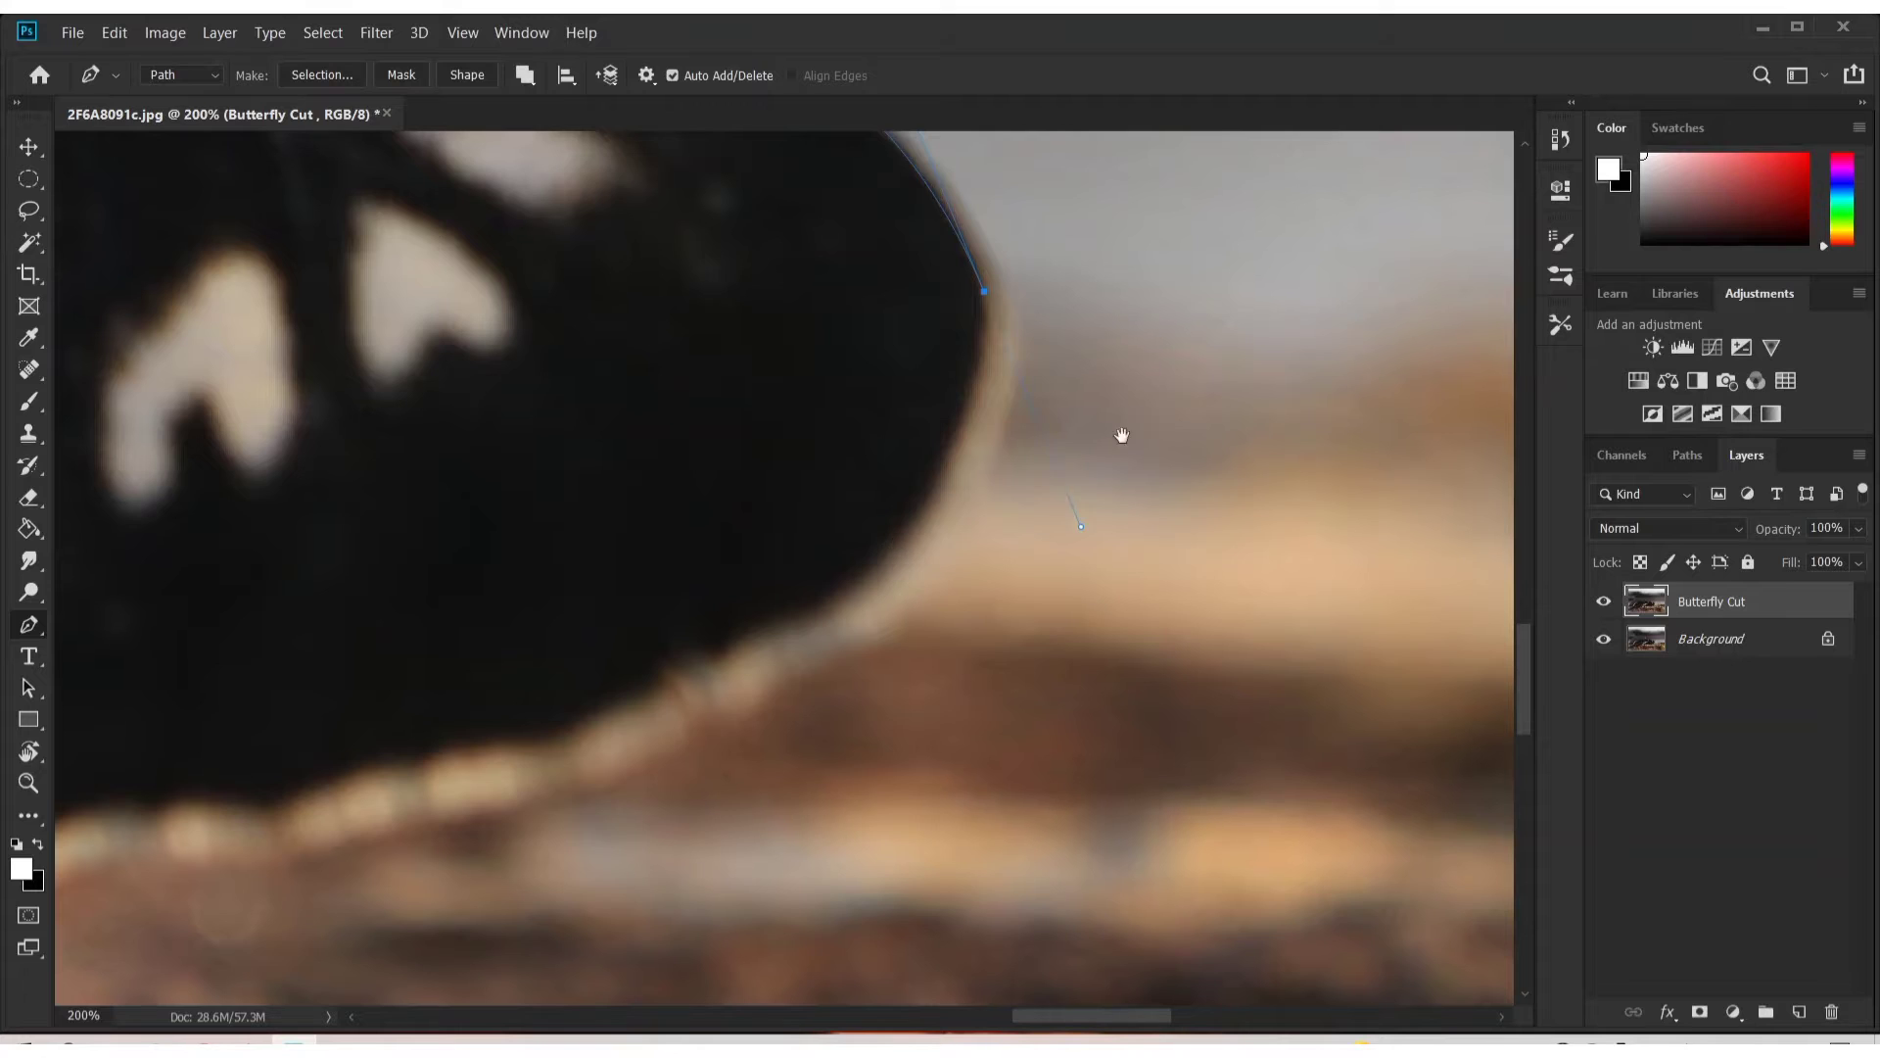
drag(1121, 435, 1041, 706)
drag(970, 477, 1026, 602)
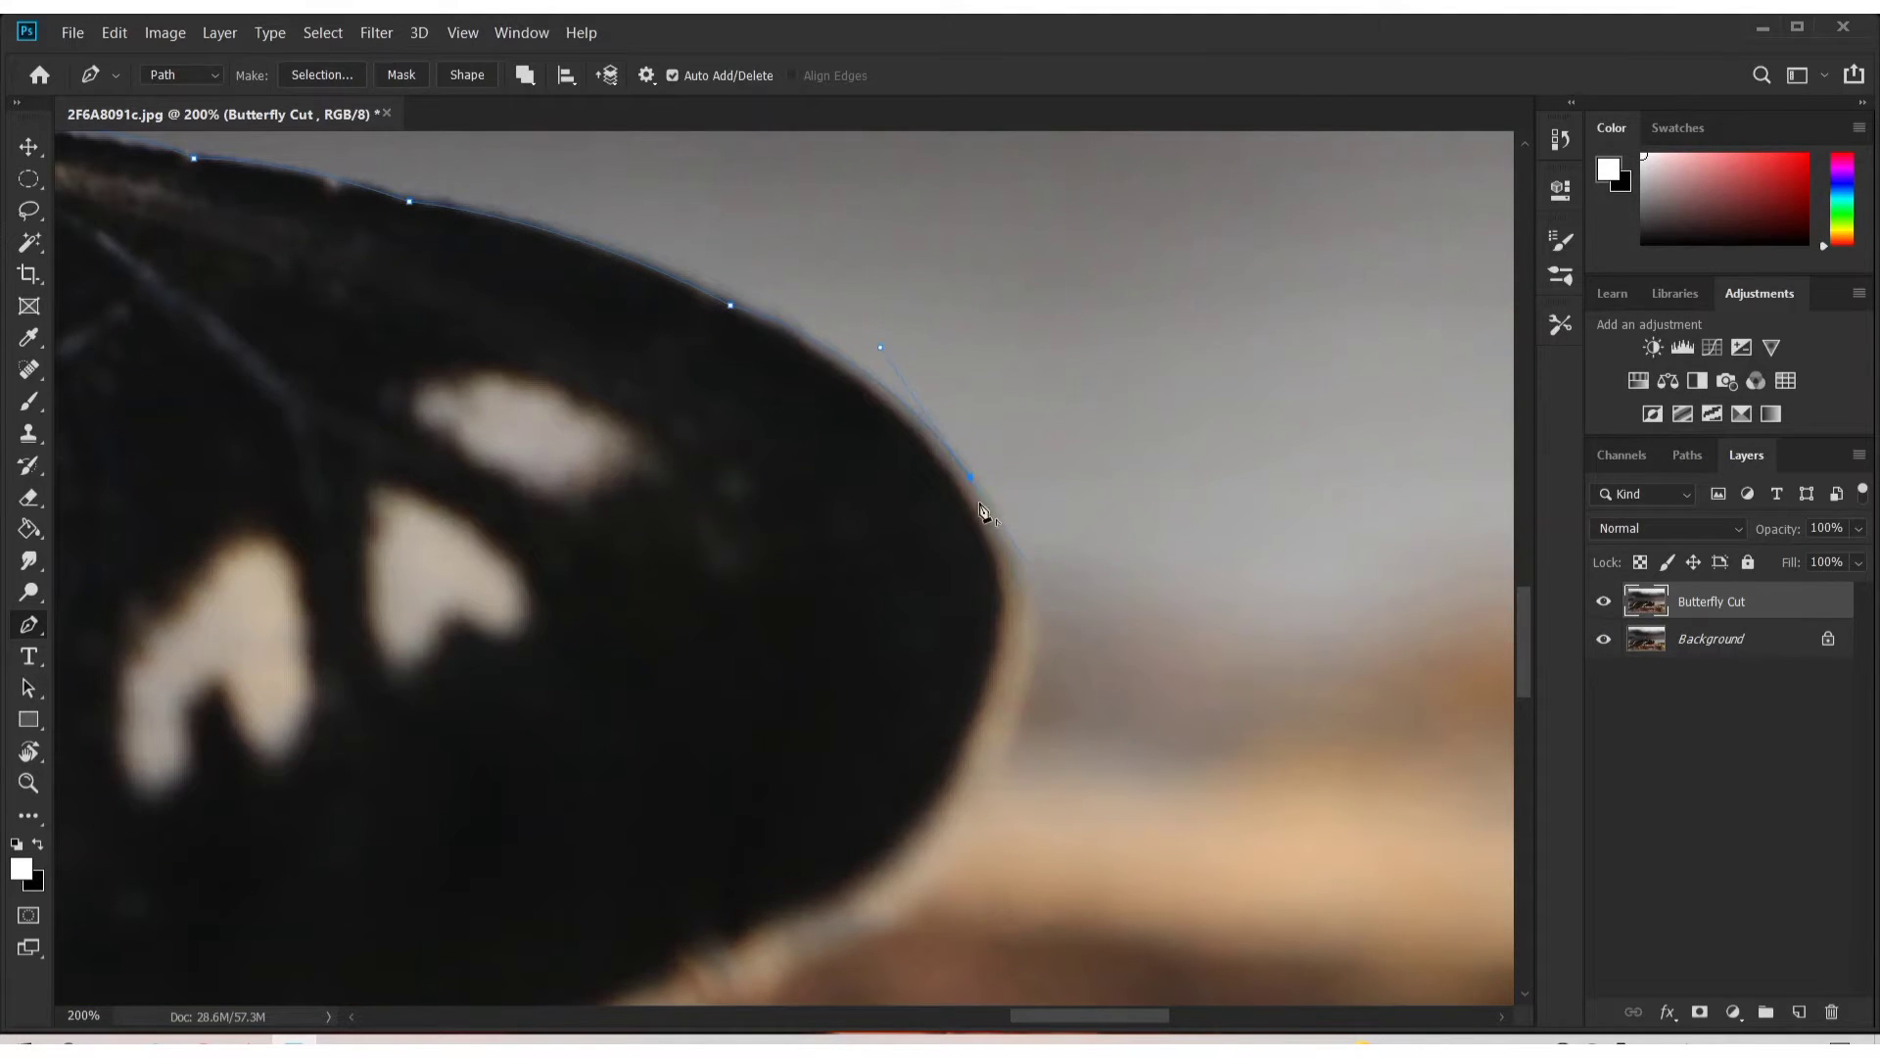
drag(875, 745, 982, 621)
click(980, 621)
drag(822, 740, 937, 622)
mouse_move(936, 622)
mouse_down()
mouse_move(854, 678)
mouse_move(684, 600)
mouse_move(793, 568)
mouse_up()
Curve the pen path along the front wing's lower edge
click(784, 566)
drag(519, 597, 891, 489)
drag(890, 490, 1040, 424)
mouse_move(843, 400)
mouse_down()
mouse_move(762, 390)
mouse_move(839, 369)
mouse_move(794, 405)
mouse_up()
Trace the path down the first leg, around its foot and back up the other side
mouse_move(844, 503)
mouse_down()
mouse_move(1076, 441)
mouse_move(703, 510)
mouse_up()
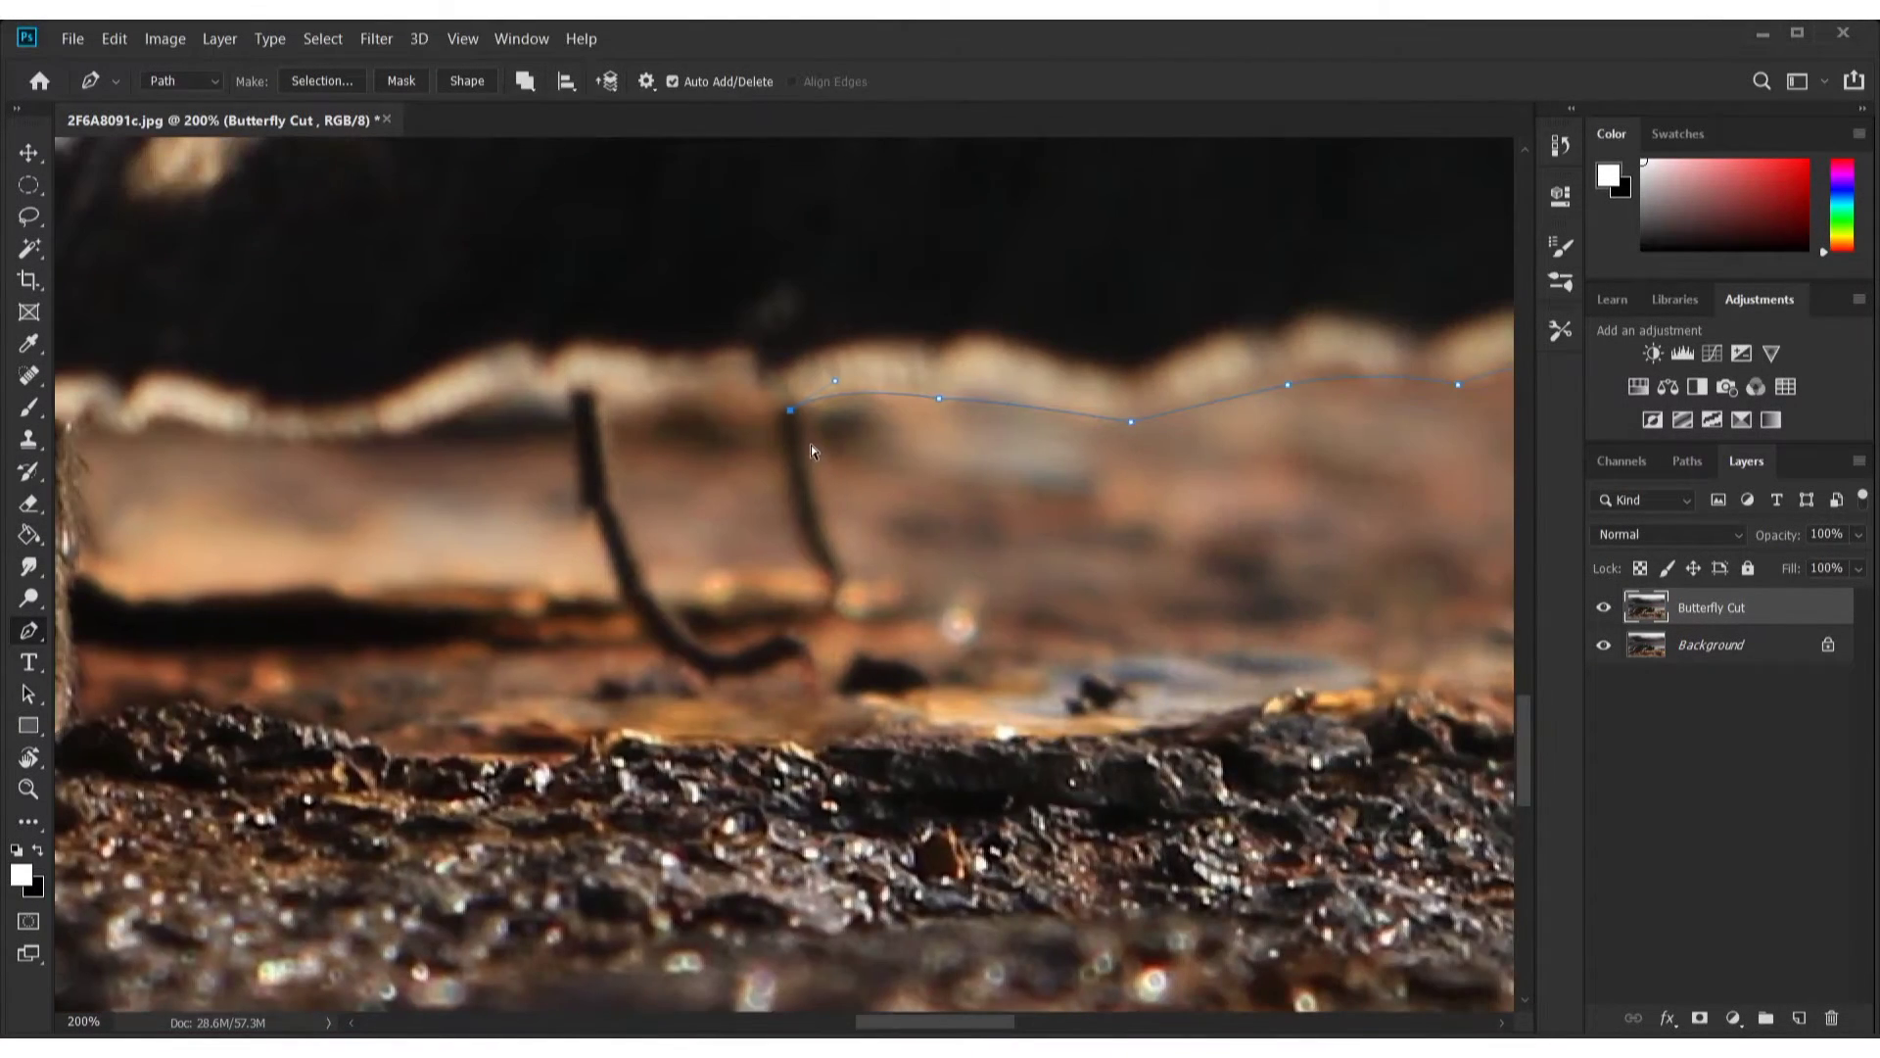
click(843, 576)
click(820, 570)
click(775, 412)
drag(623, 411, 577, 474)
drag(663, 593, 607, 404)
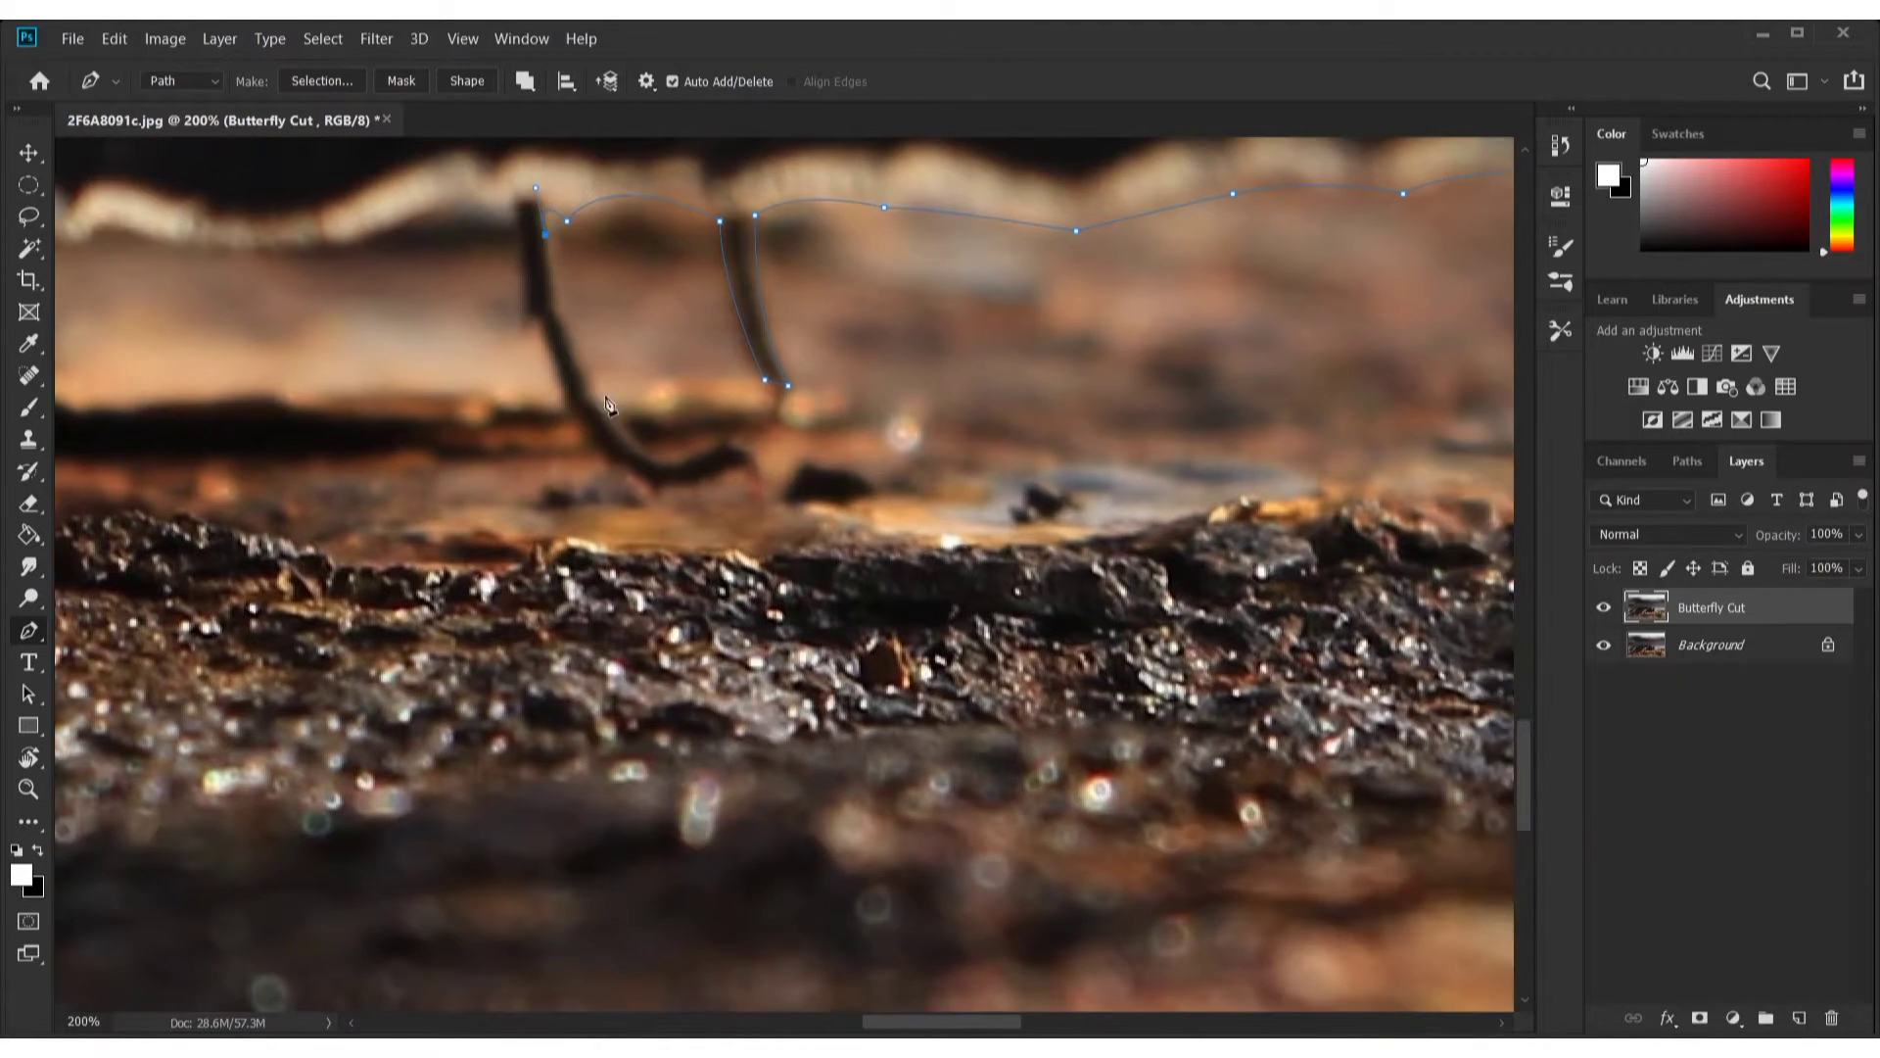
click(727, 440)
click(752, 465)
drag(612, 380, 681, 573)
drag(603, 484, 589, 528)
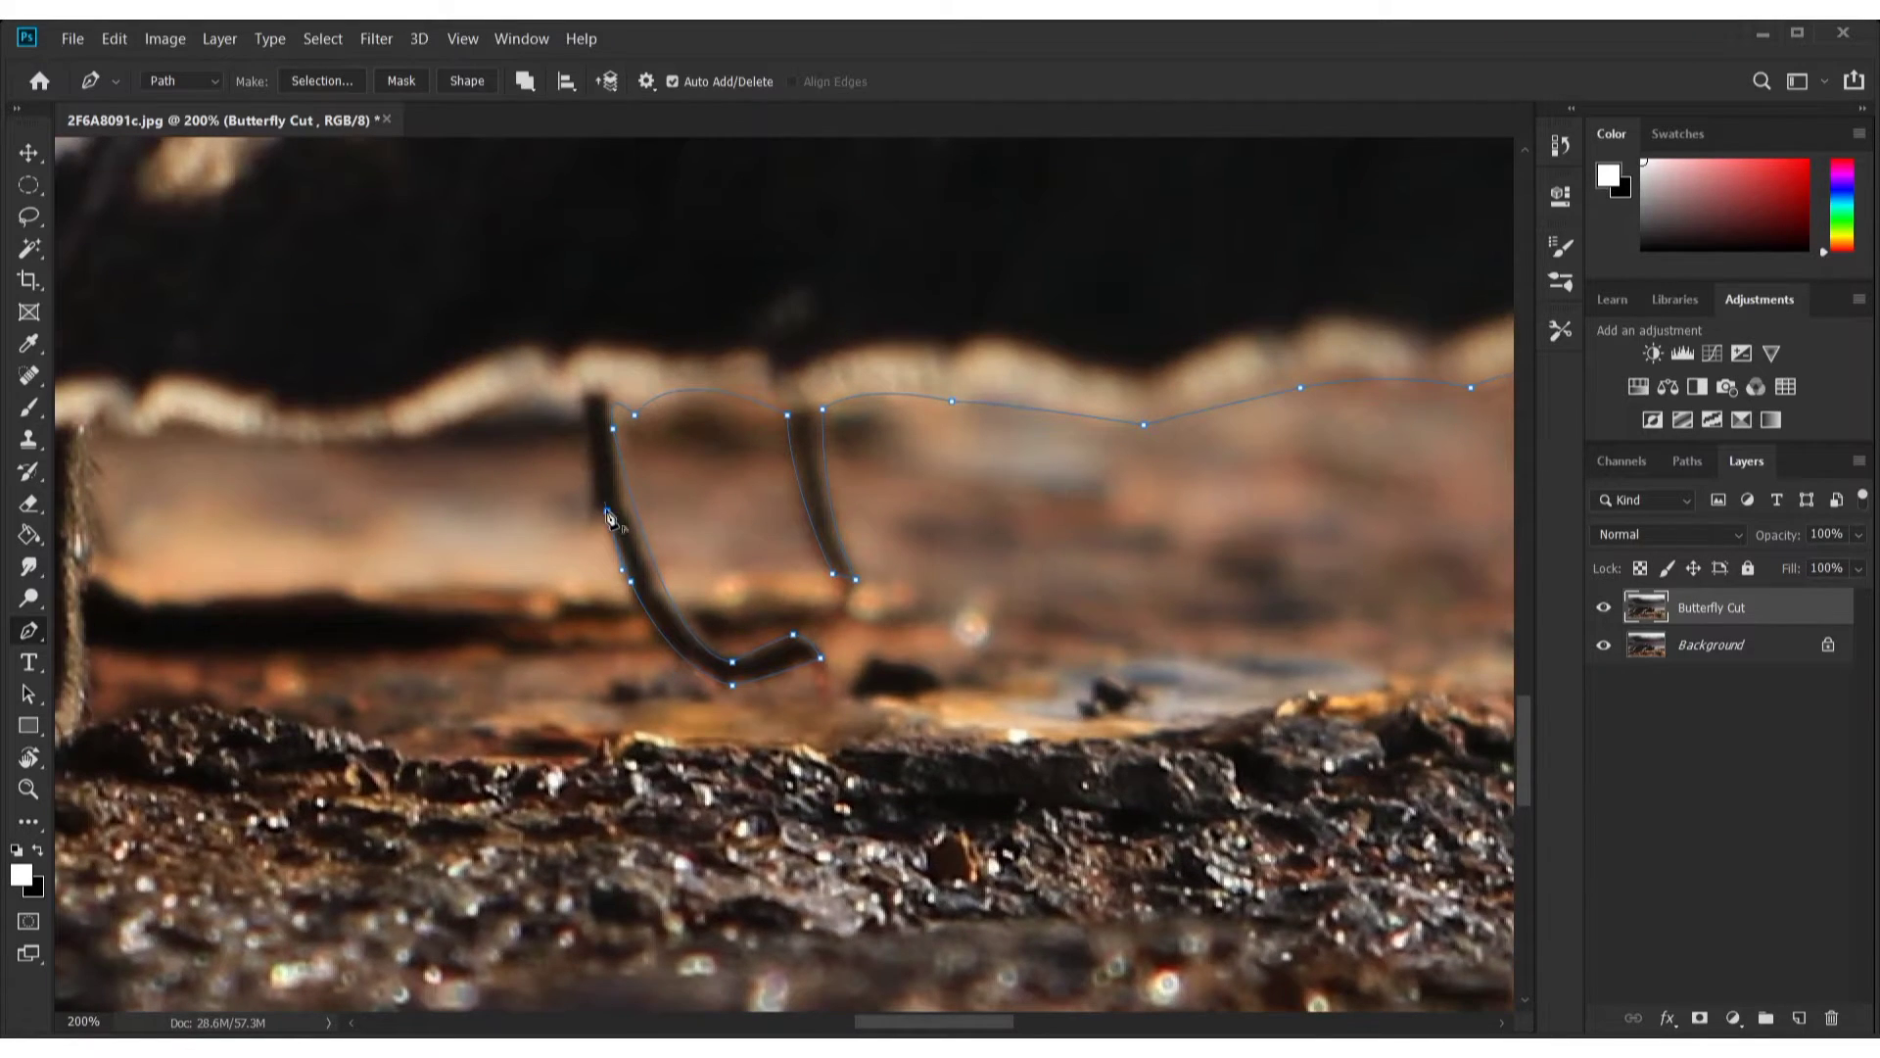
mouse_move(580, 399)
mouse_down()
mouse_move(571, 417)
mouse_move(722, 384)
mouse_up()
Carry the path left along the wing edge, then down and up around the front leg
click(554, 411)
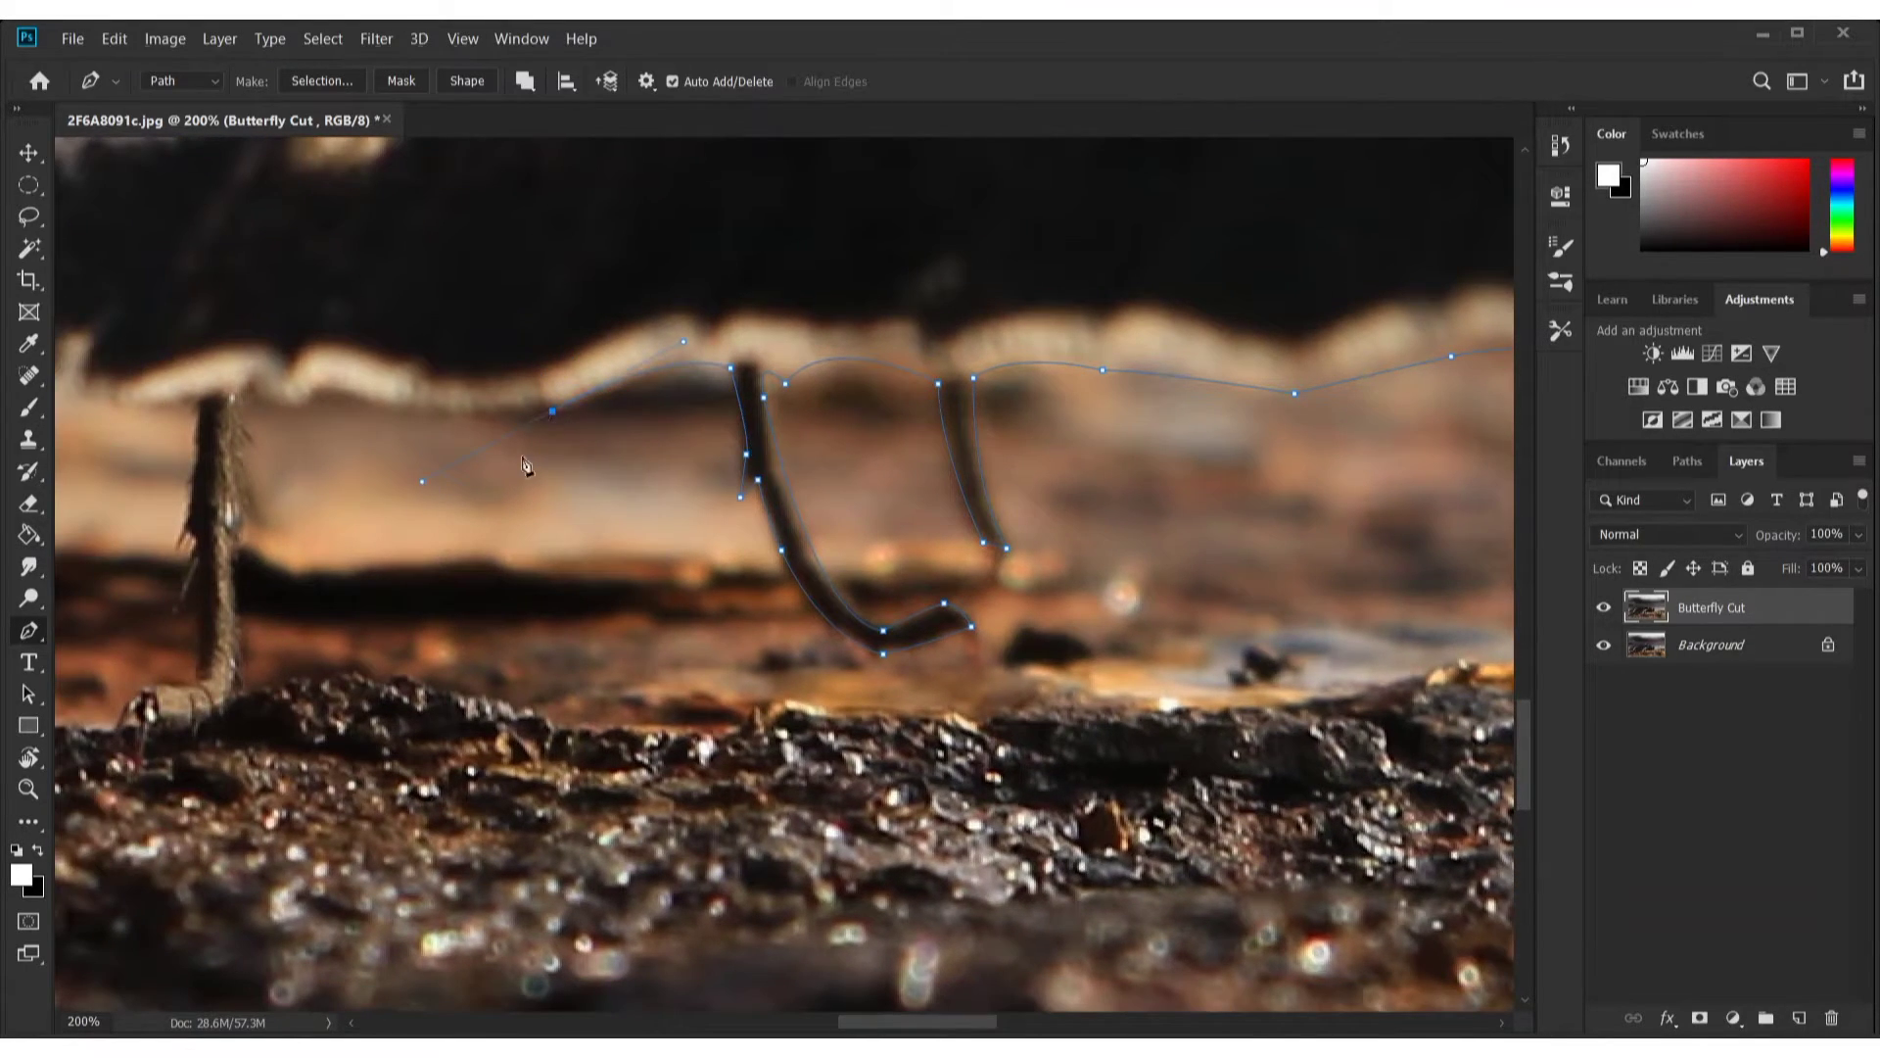
click(319, 393)
click(255, 389)
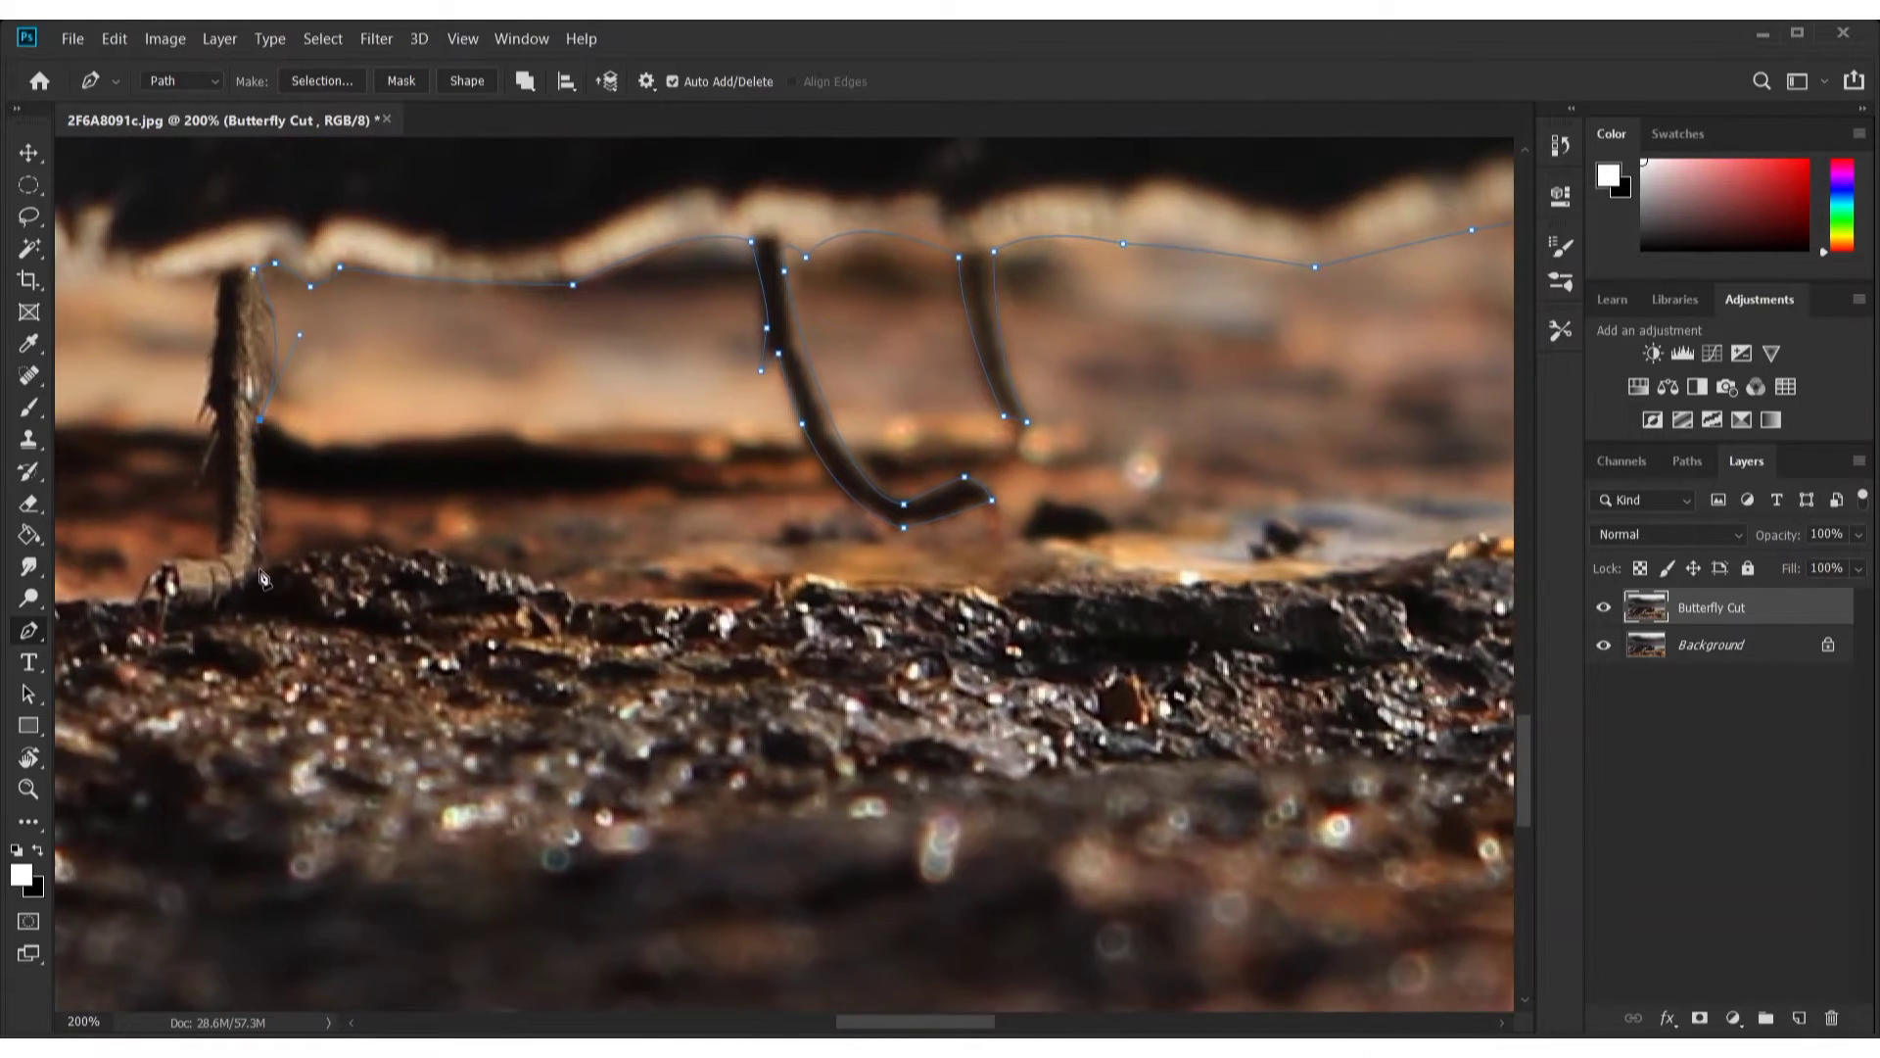
mouse_move(199, 637)
mouse_down()
mouse_move(209, 538)
mouse_move(561, 518)
mouse_move(480, 617)
mouse_up()
click(519, 566)
click(496, 575)
mouse_move(473, 541)
mouse_down()
mouse_move(482, 529)
mouse_move(458, 611)
mouse_up()
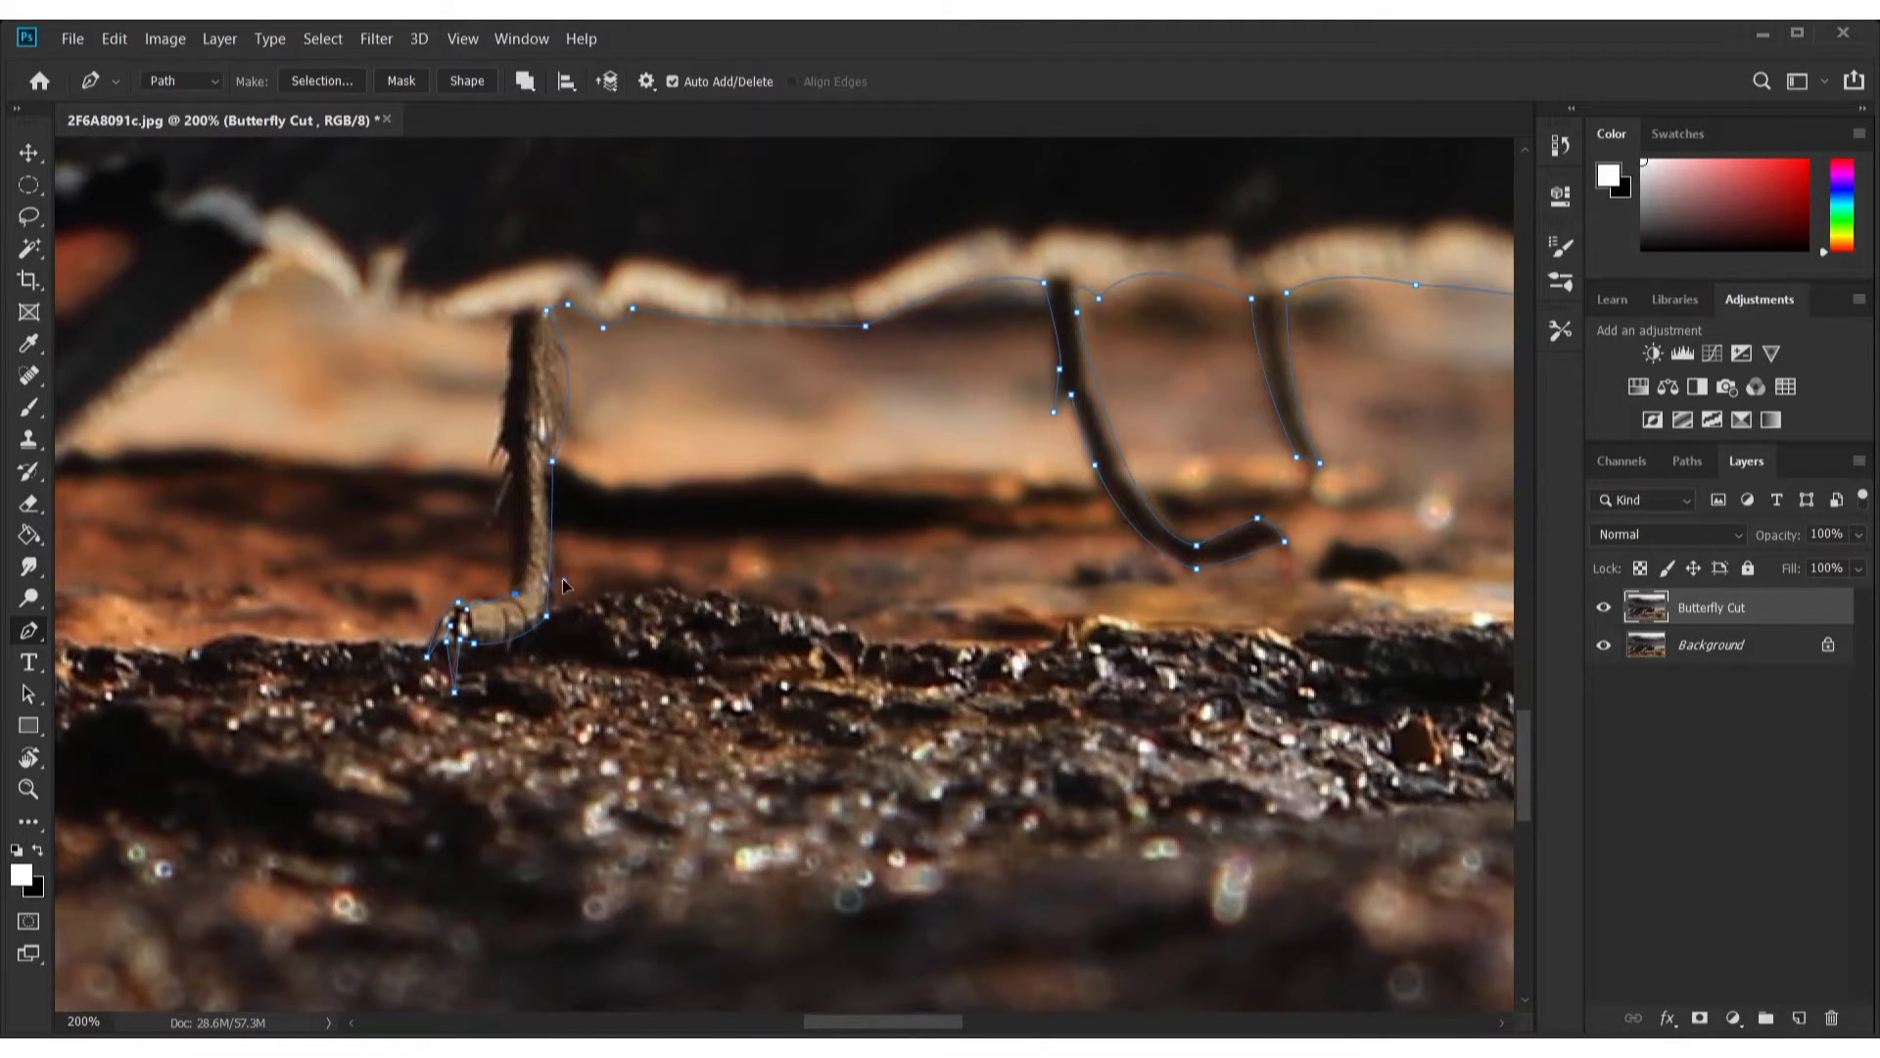
click(511, 592)
drag(513, 480, 500, 437)
click(515, 323)
Continue the path along the hind wing's edge toward the red-marked wing
mouse_move(507, 323)
mouse_down()
mouse_move(781, 445)
mouse_move(989, 397)
mouse_up()
click(777, 438)
click(740, 470)
click(915, 326)
mouse_move(660, 542)
mouse_down()
mouse_move(529, 617)
mouse_move(861, 546)
mouse_up()
click(728, 511)
click(741, 489)
click(669, 476)
mouse_move(608, 507)
mouse_down()
mouse_move(535, 495)
mouse_move(711, 516)
mouse_move(895, 454)
mouse_up()
drag(823, 504, 845, 525)
Trace the path leftward along the red-marked lower wing's edge
mouse_move(595, 661)
mouse_down()
mouse_move(524, 641)
mouse_move(1037, 591)
mouse_up()
click(905, 602)
click(861, 571)
click(777, 560)
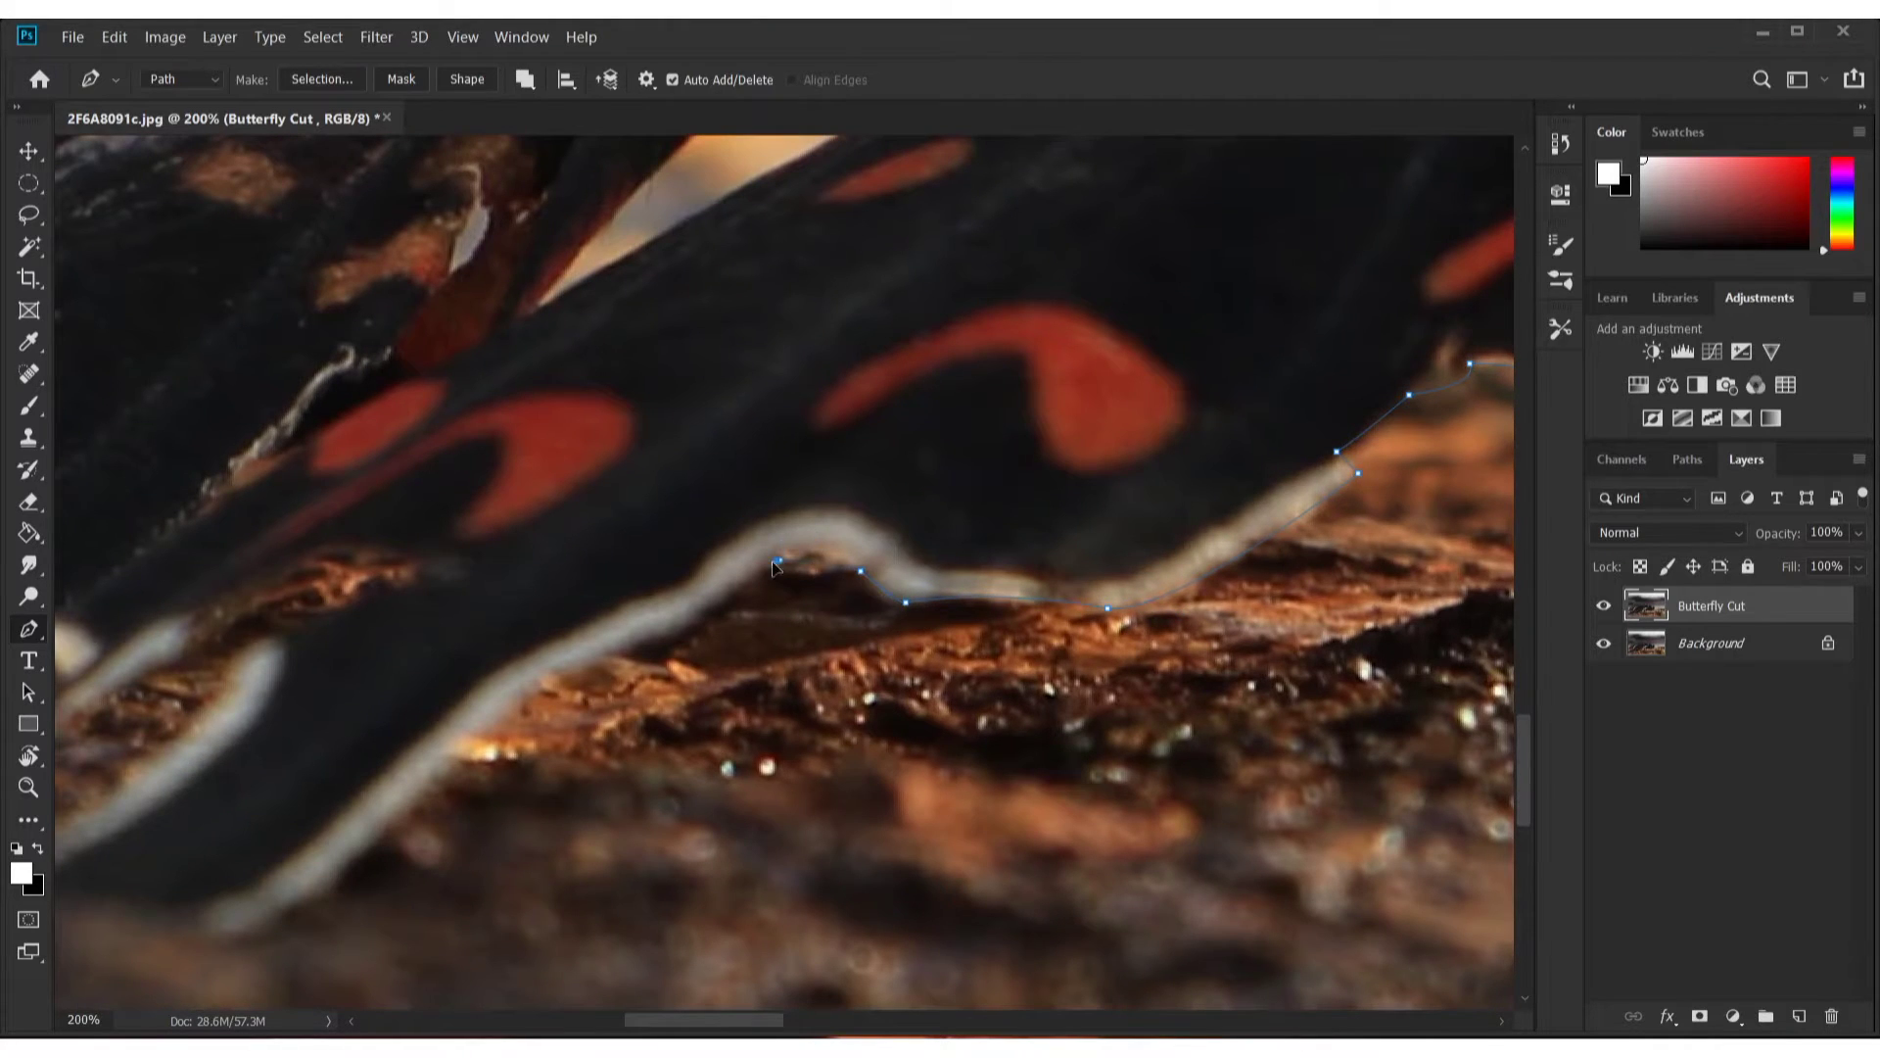
drag(777, 568, 942, 485)
click(852, 549)
drag(852, 548, 1063, 482)
click(933, 508)
click(869, 573)
mouse_move(671, 761)
mouse_down()
mouse_move(835, 628)
mouse_move(1010, 731)
mouse_up()
click(810, 651)
click(769, 676)
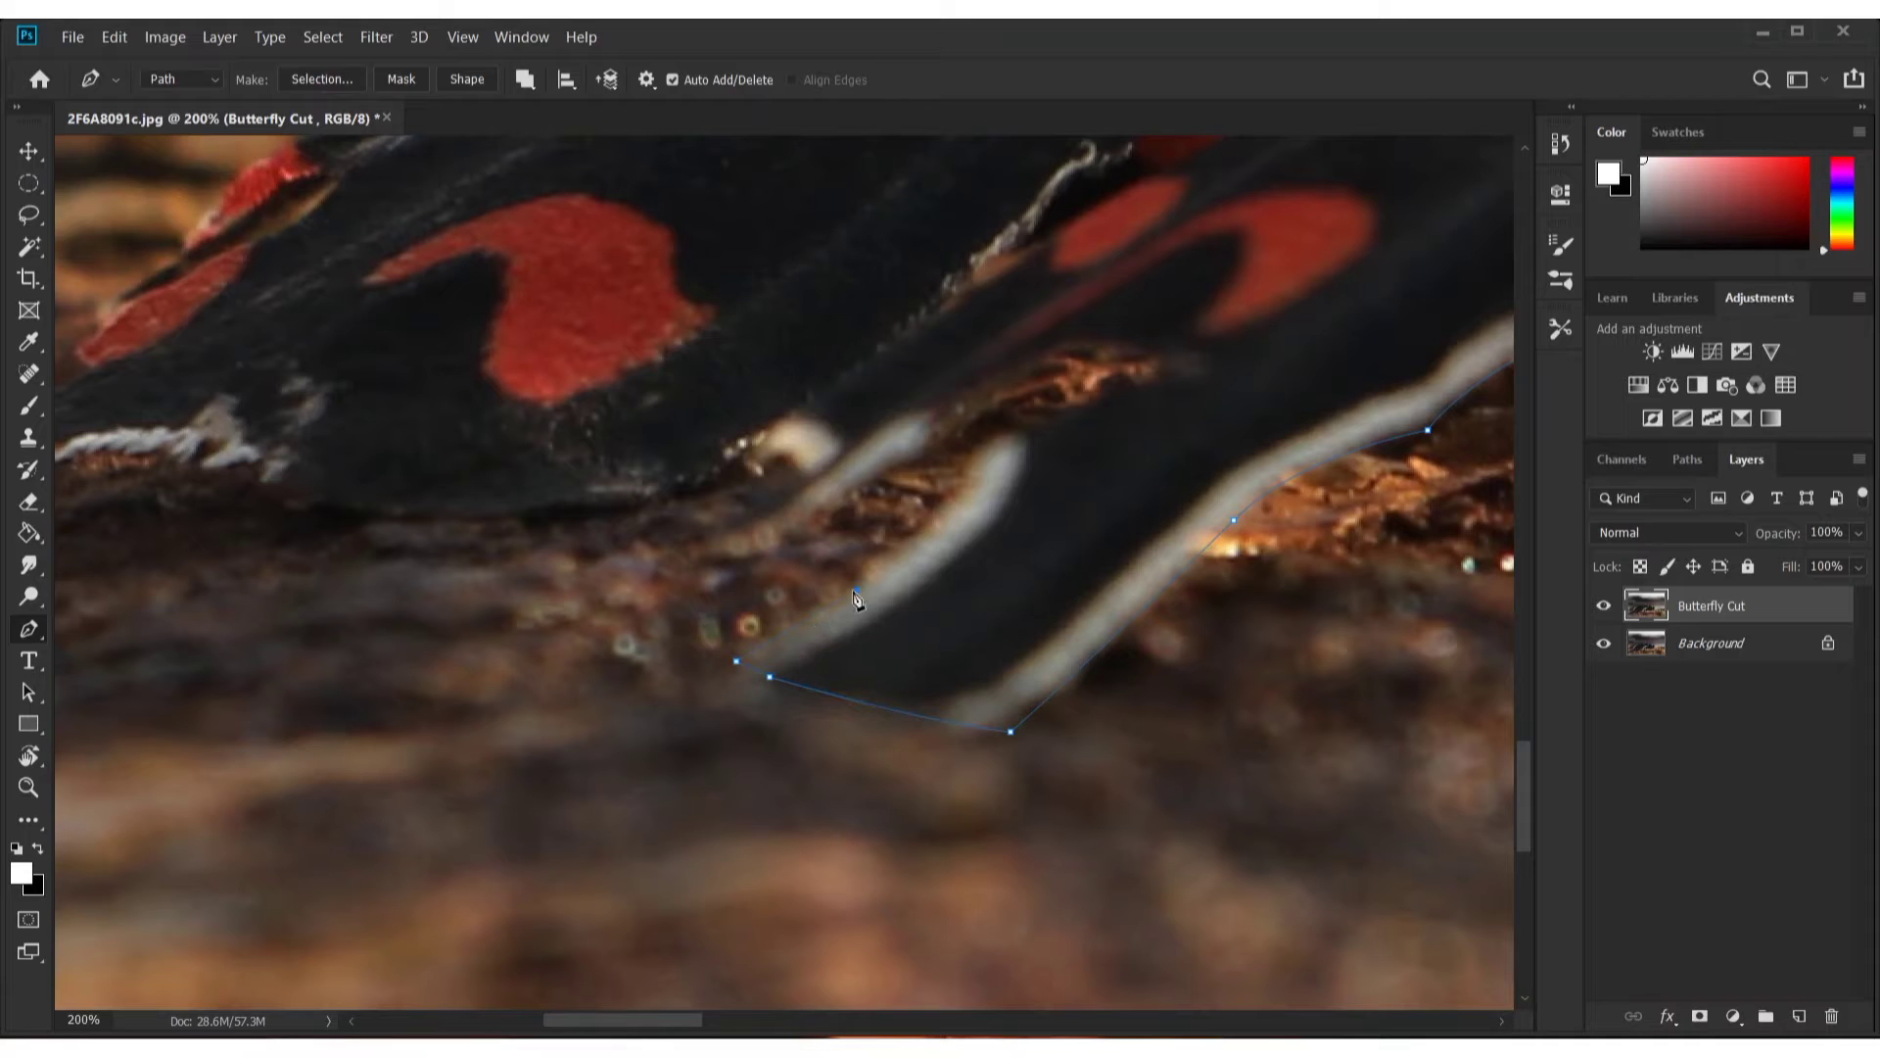
Trace up the wing edge, around its notch and back toward the upper-left edge
click(930, 528)
click(971, 453)
click(869, 483)
click(756, 550)
click(705, 551)
click(794, 473)
click(725, 469)
click(701, 457)
drag(701, 456, 1177, 529)
click(1126, 570)
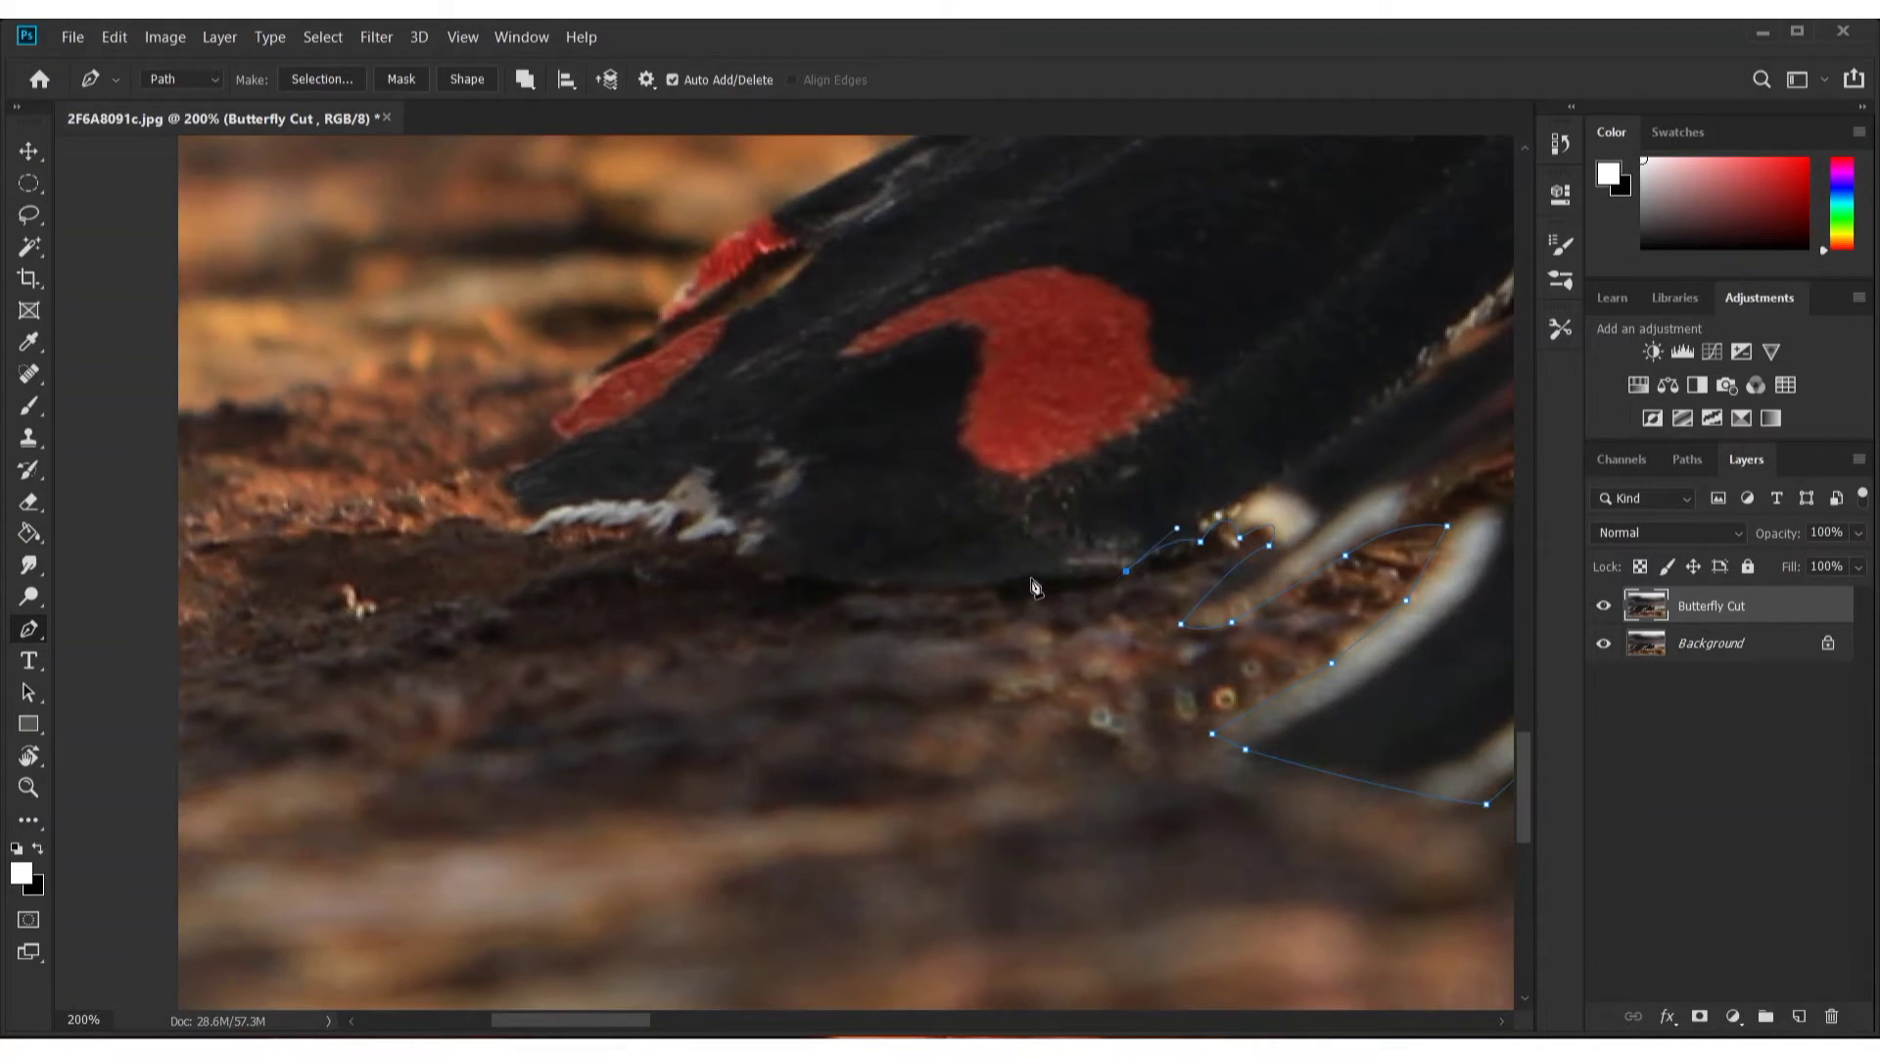
Extend the path leftward along the hind wing's ragged edge
drag(1031, 586, 1276, 588)
drag(1126, 577, 1253, 594)
click(1120, 562)
drag(1121, 562, 1174, 646)
click(1122, 637)
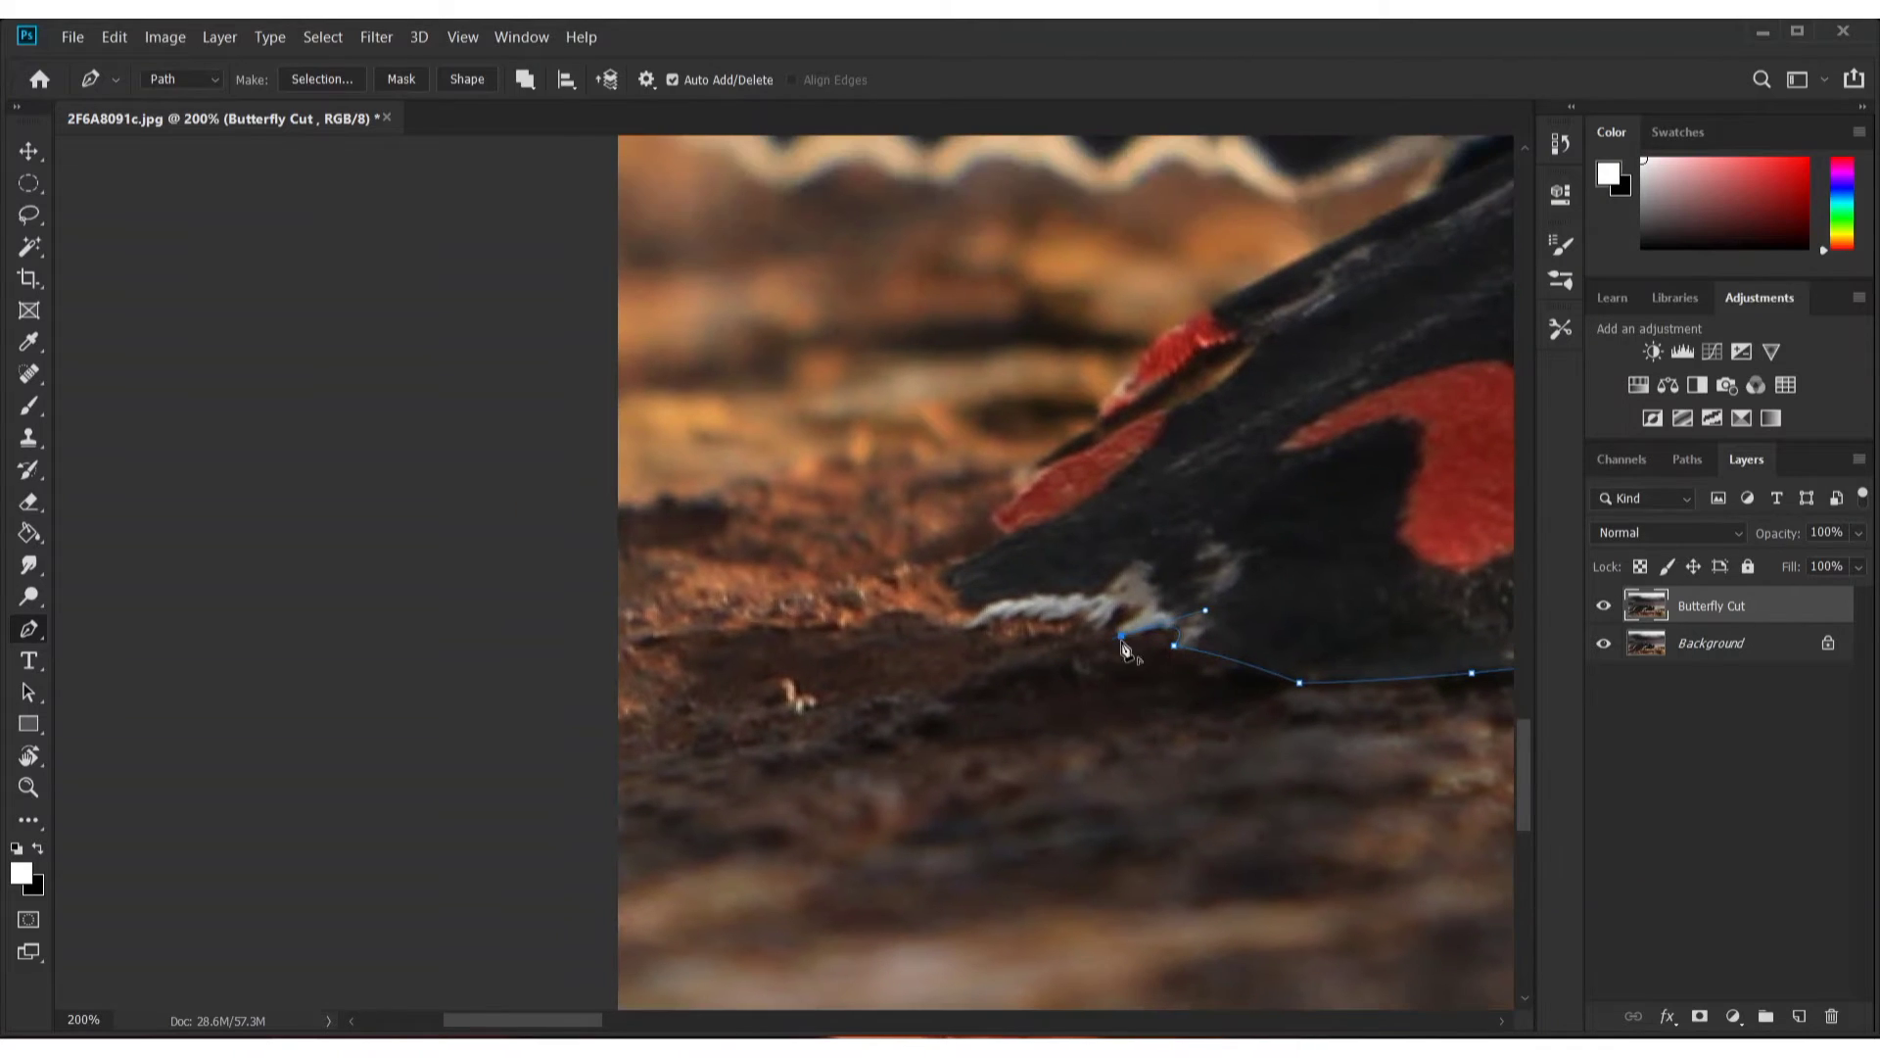
click(1101, 626)
click(971, 628)
click(987, 604)
drag(954, 588, 1042, 742)
Trace up the hind wing tip, between the two wings and along the wavy rear edge
click(1030, 726)
click(1079, 675)
click(1090, 690)
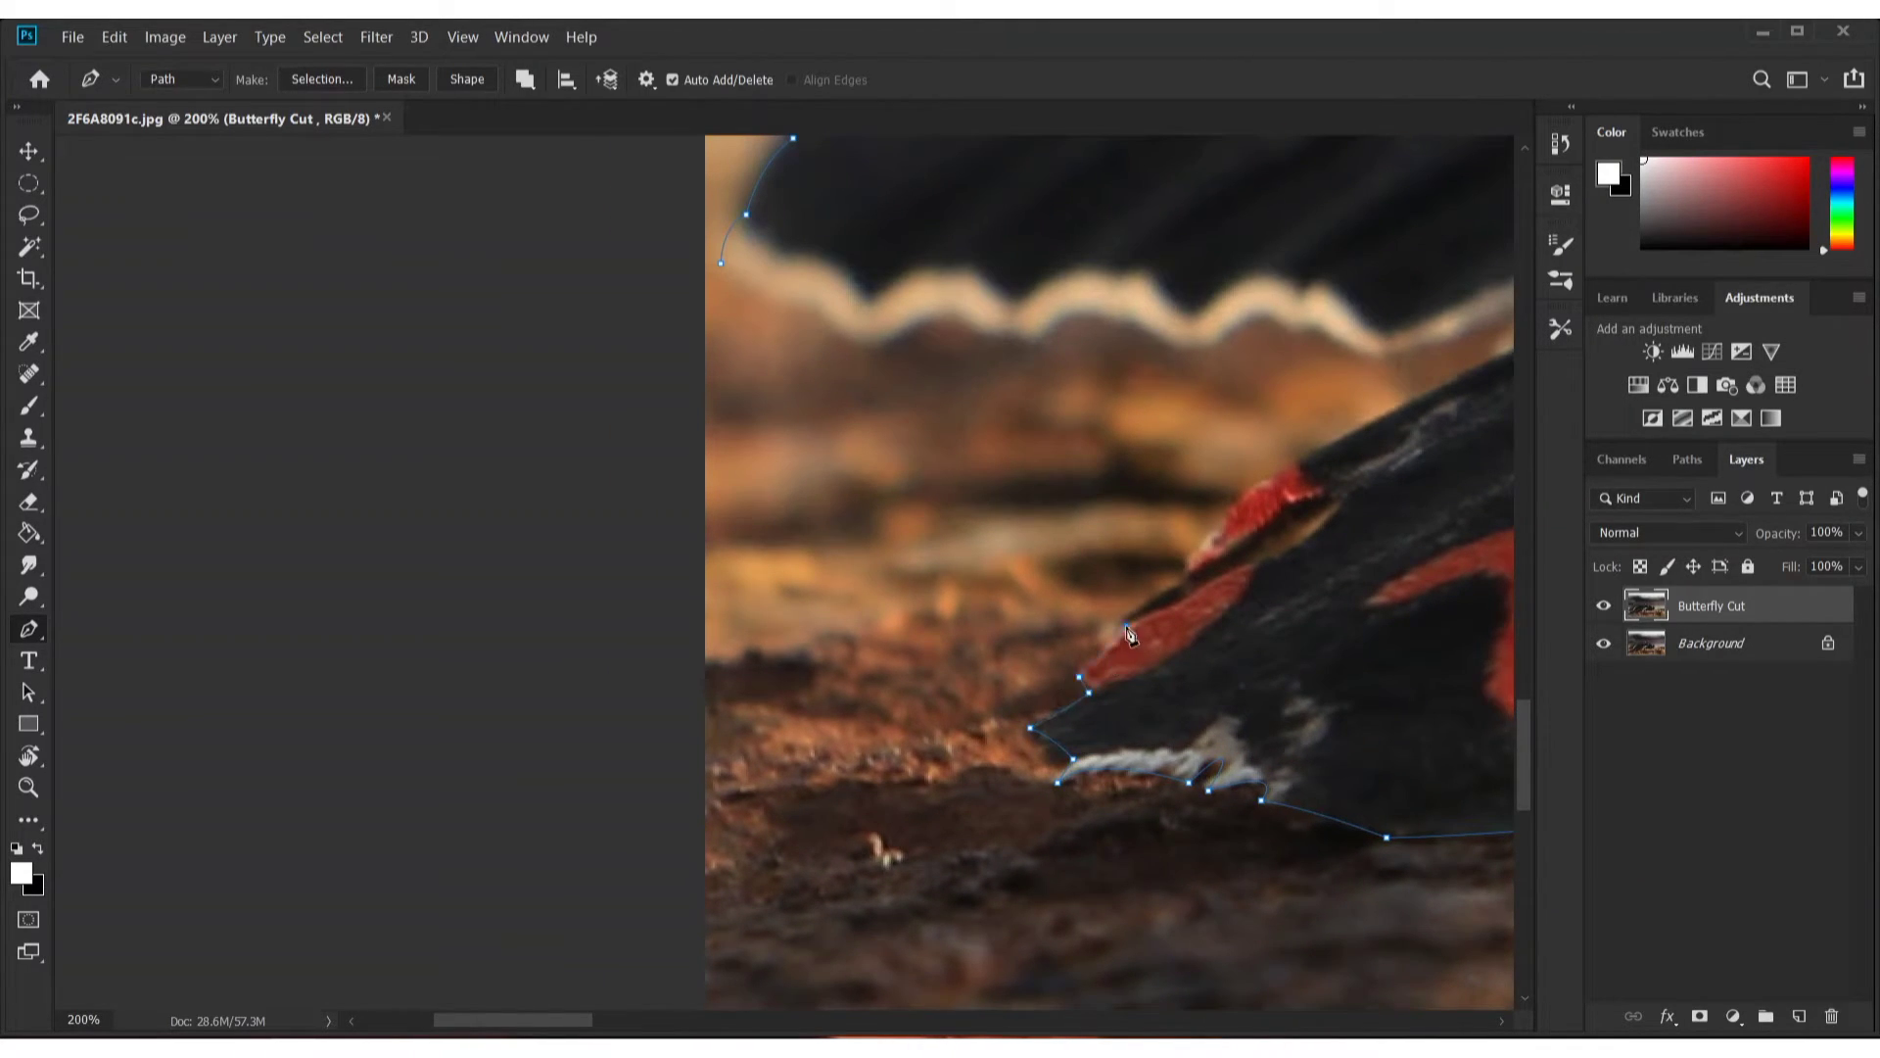
click(1124, 625)
drag(1244, 595, 1103, 771)
click(984, 789)
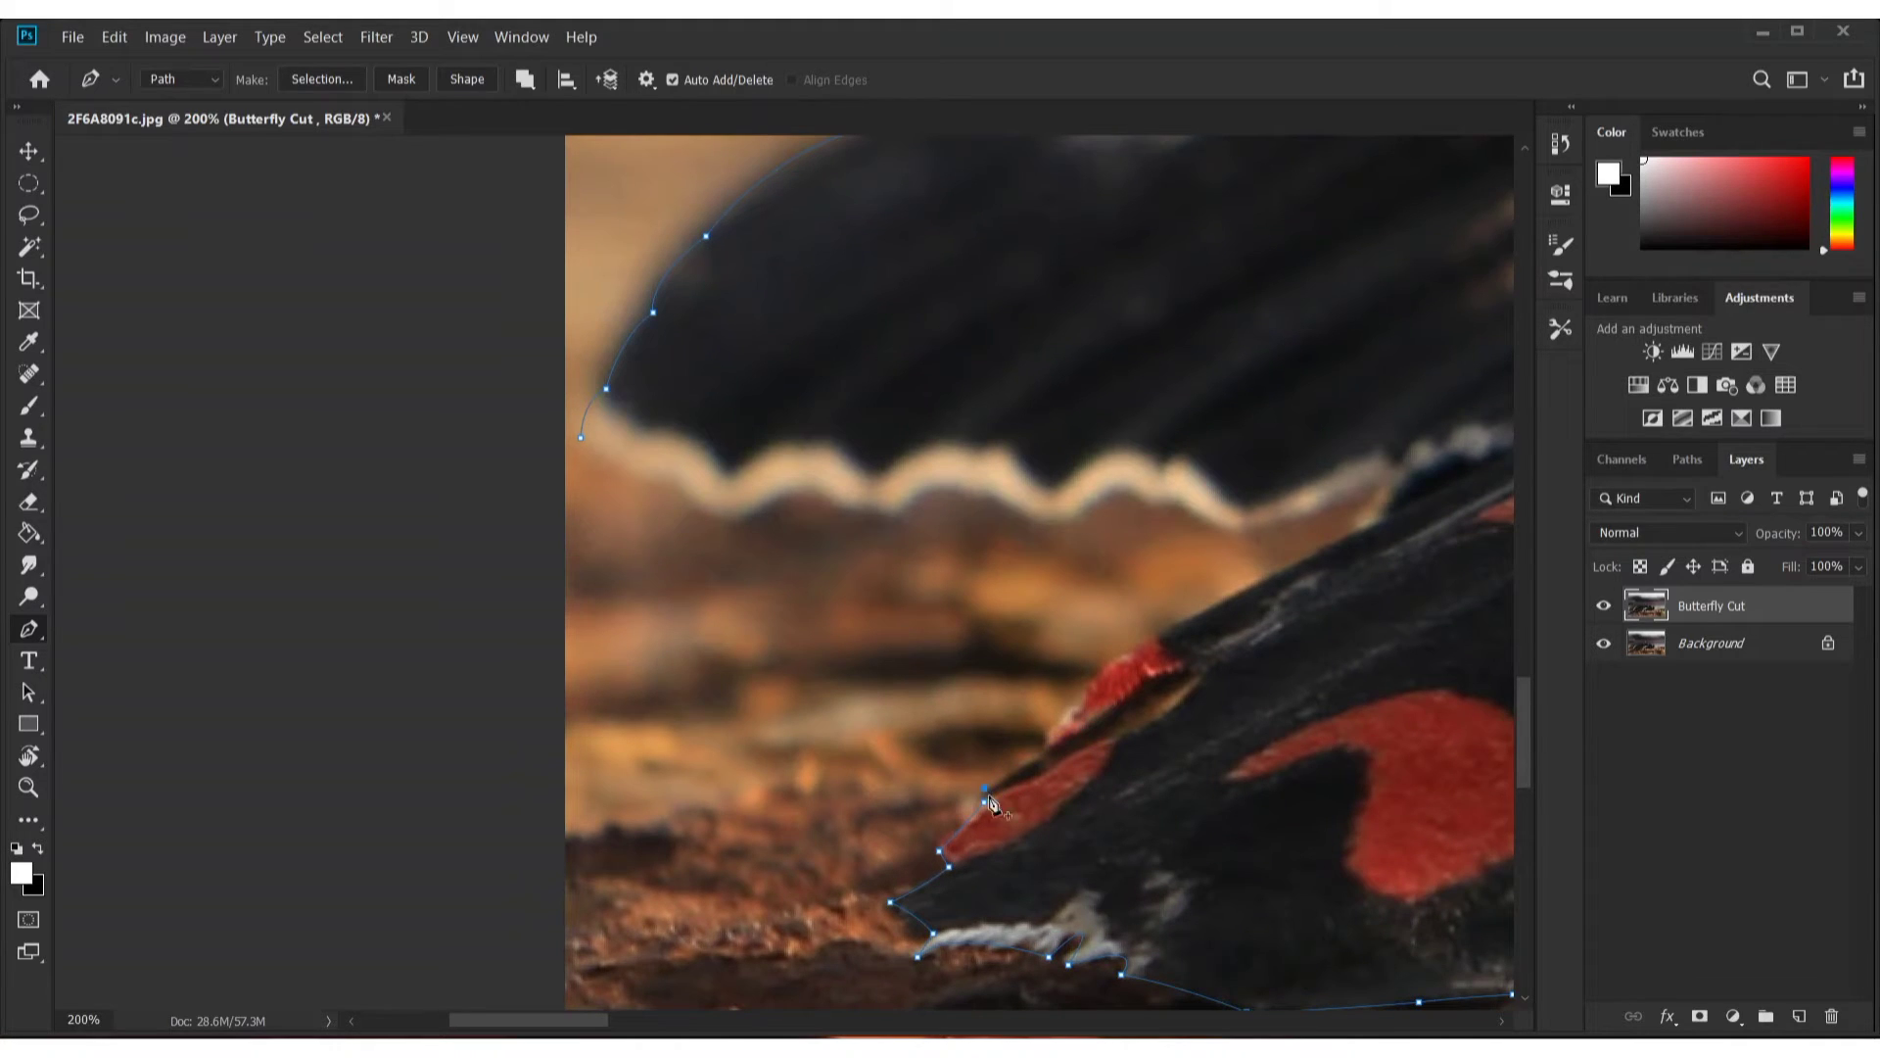
click(1047, 750)
drag(1134, 659, 785, 860)
click(1033, 724)
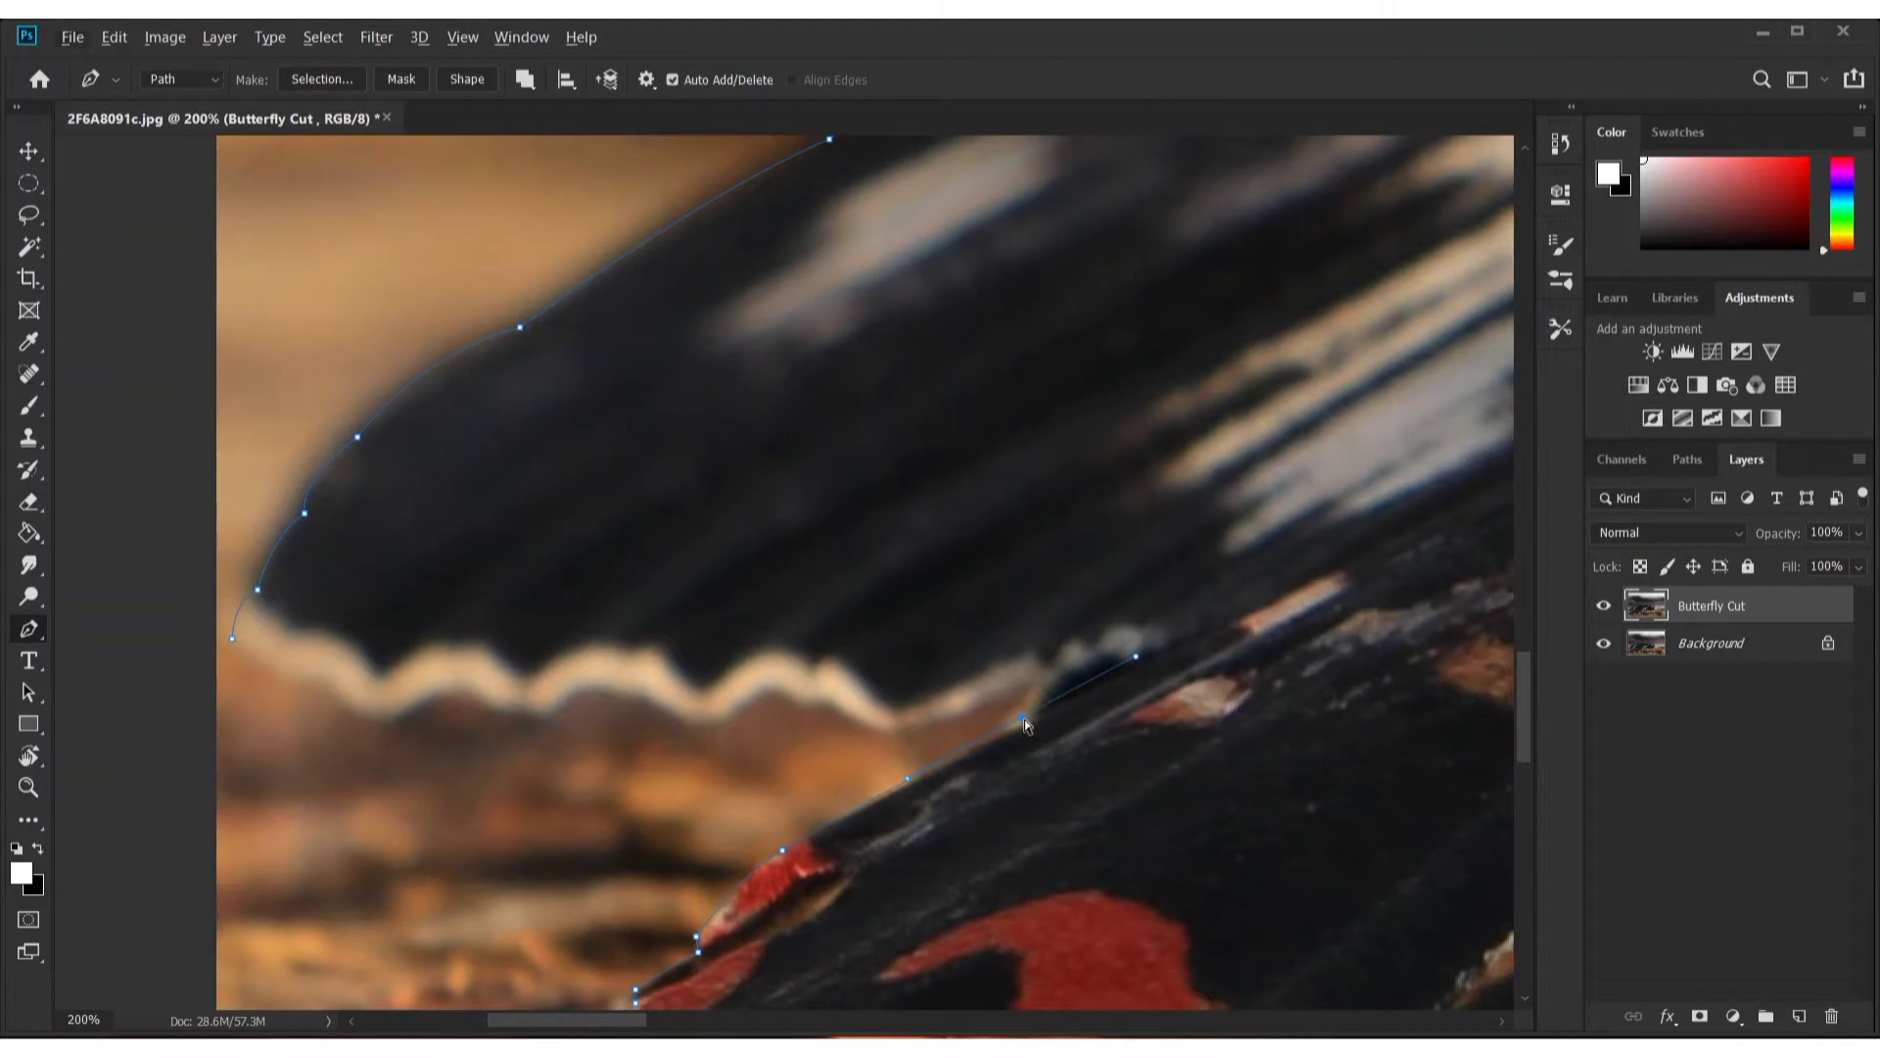
click(1035, 678)
drag(847, 741, 1053, 790)
mouse_move(1021, 756)
mouse_down()
mouse_move(987, 773)
mouse_move(1043, 769)
mouse_up()
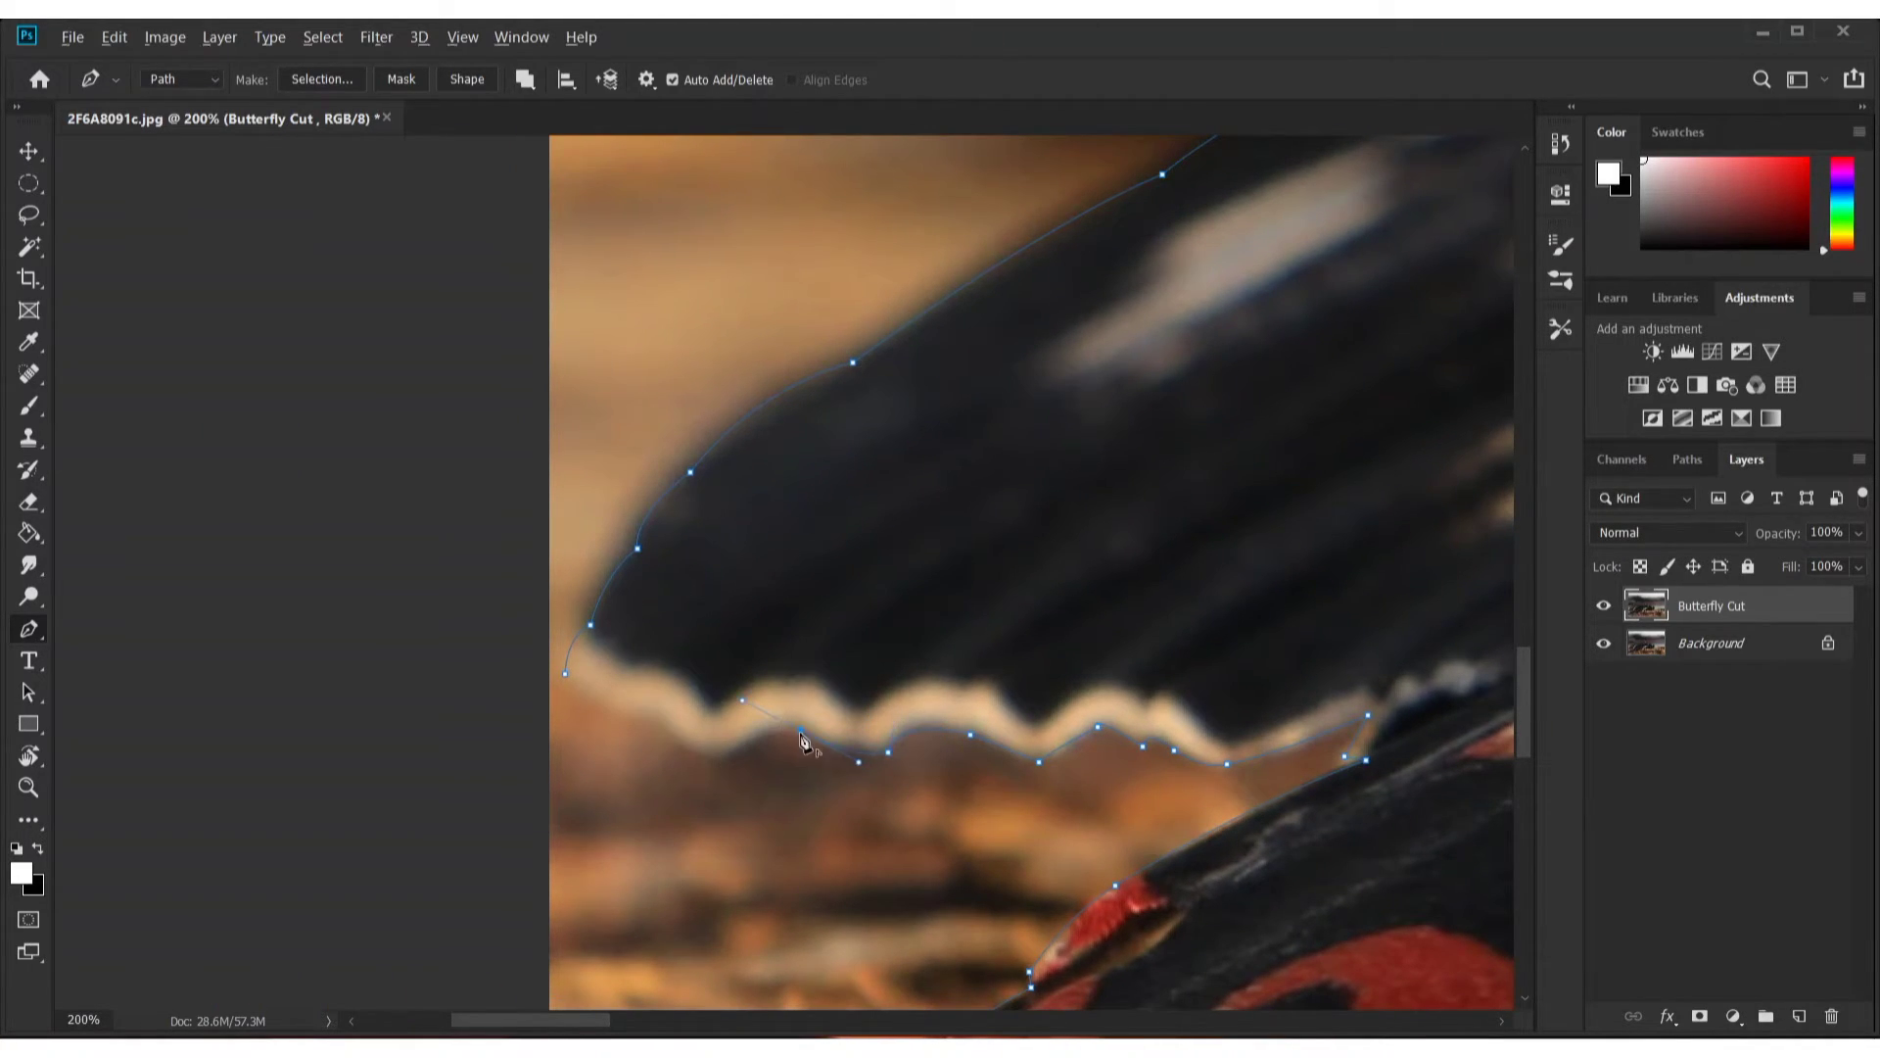
Close the path, load it as a selection, and paste the butterfly onto Layer 1
click(665, 712)
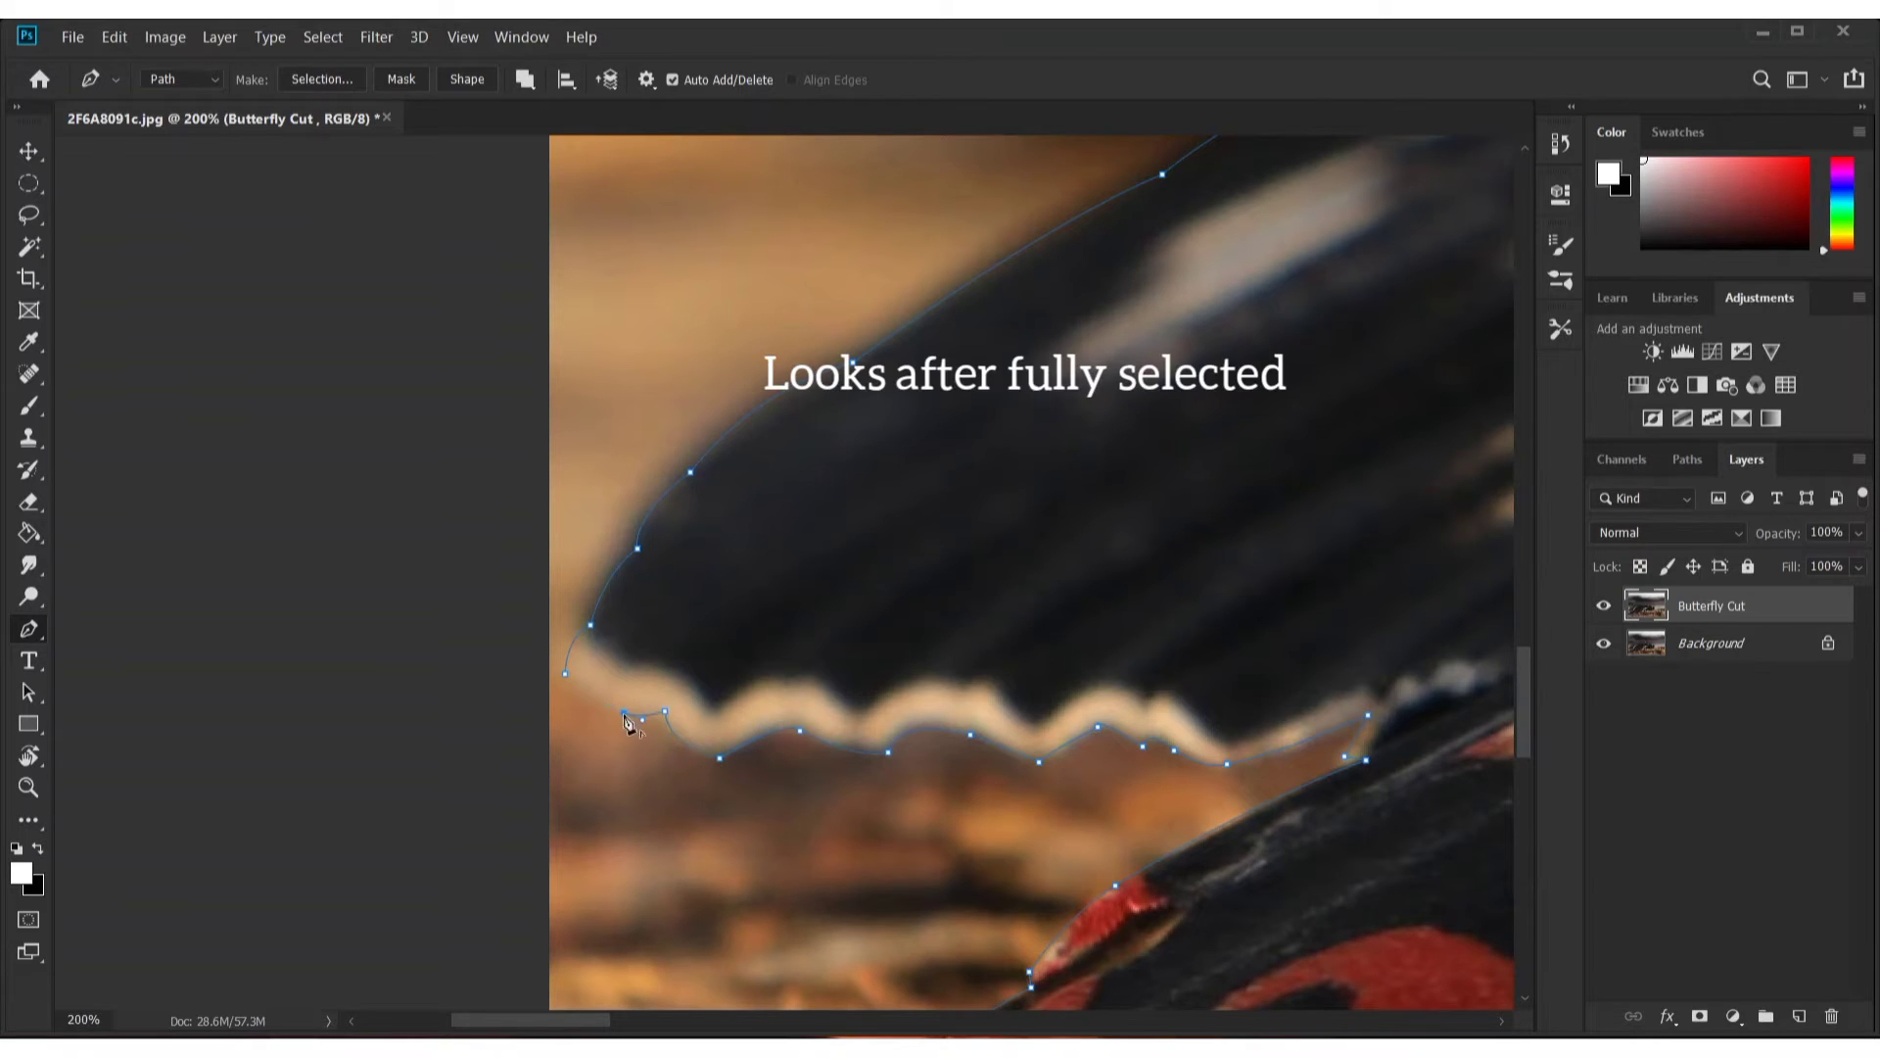
key(ctrl+Return)
key(ctrl+c)
key(ctrl+v)
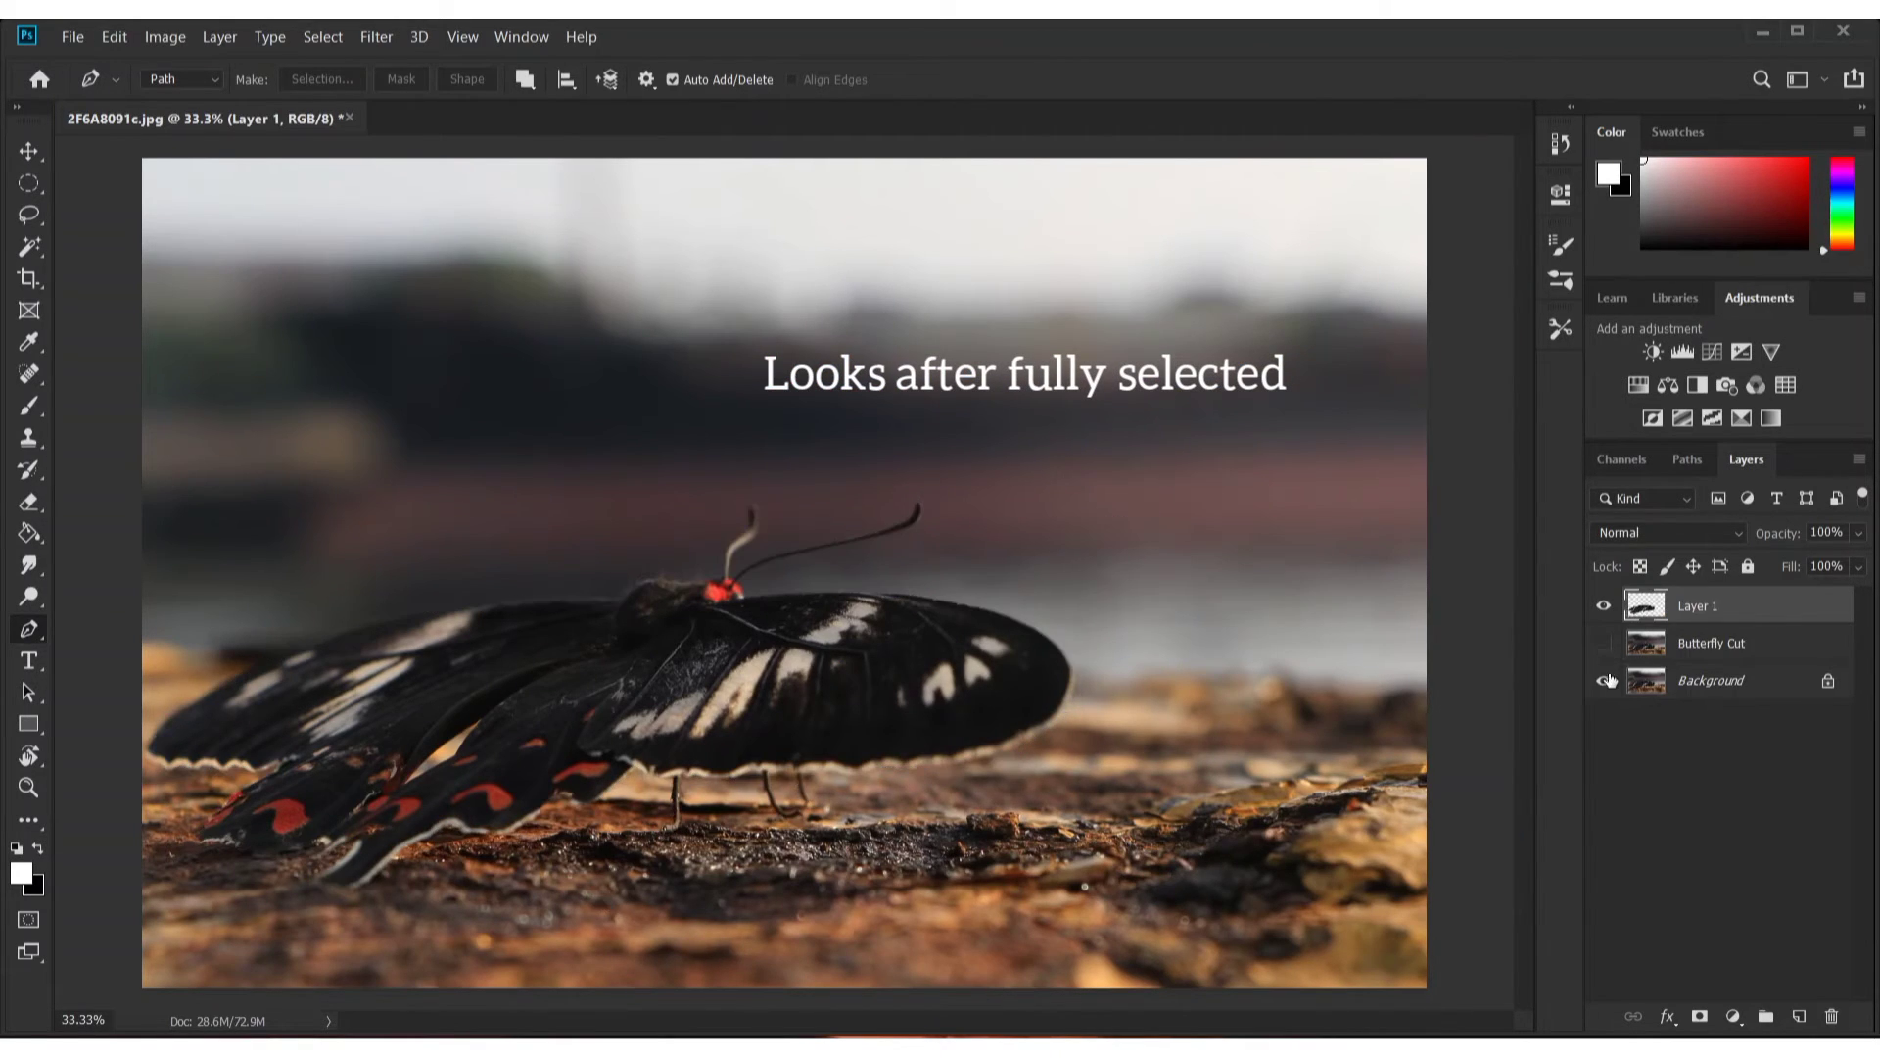
Hide the Butterfly Cut and Background layers and select Layer 1
click(1603, 642)
click(1603, 679)
key(v)
click(1684, 605)
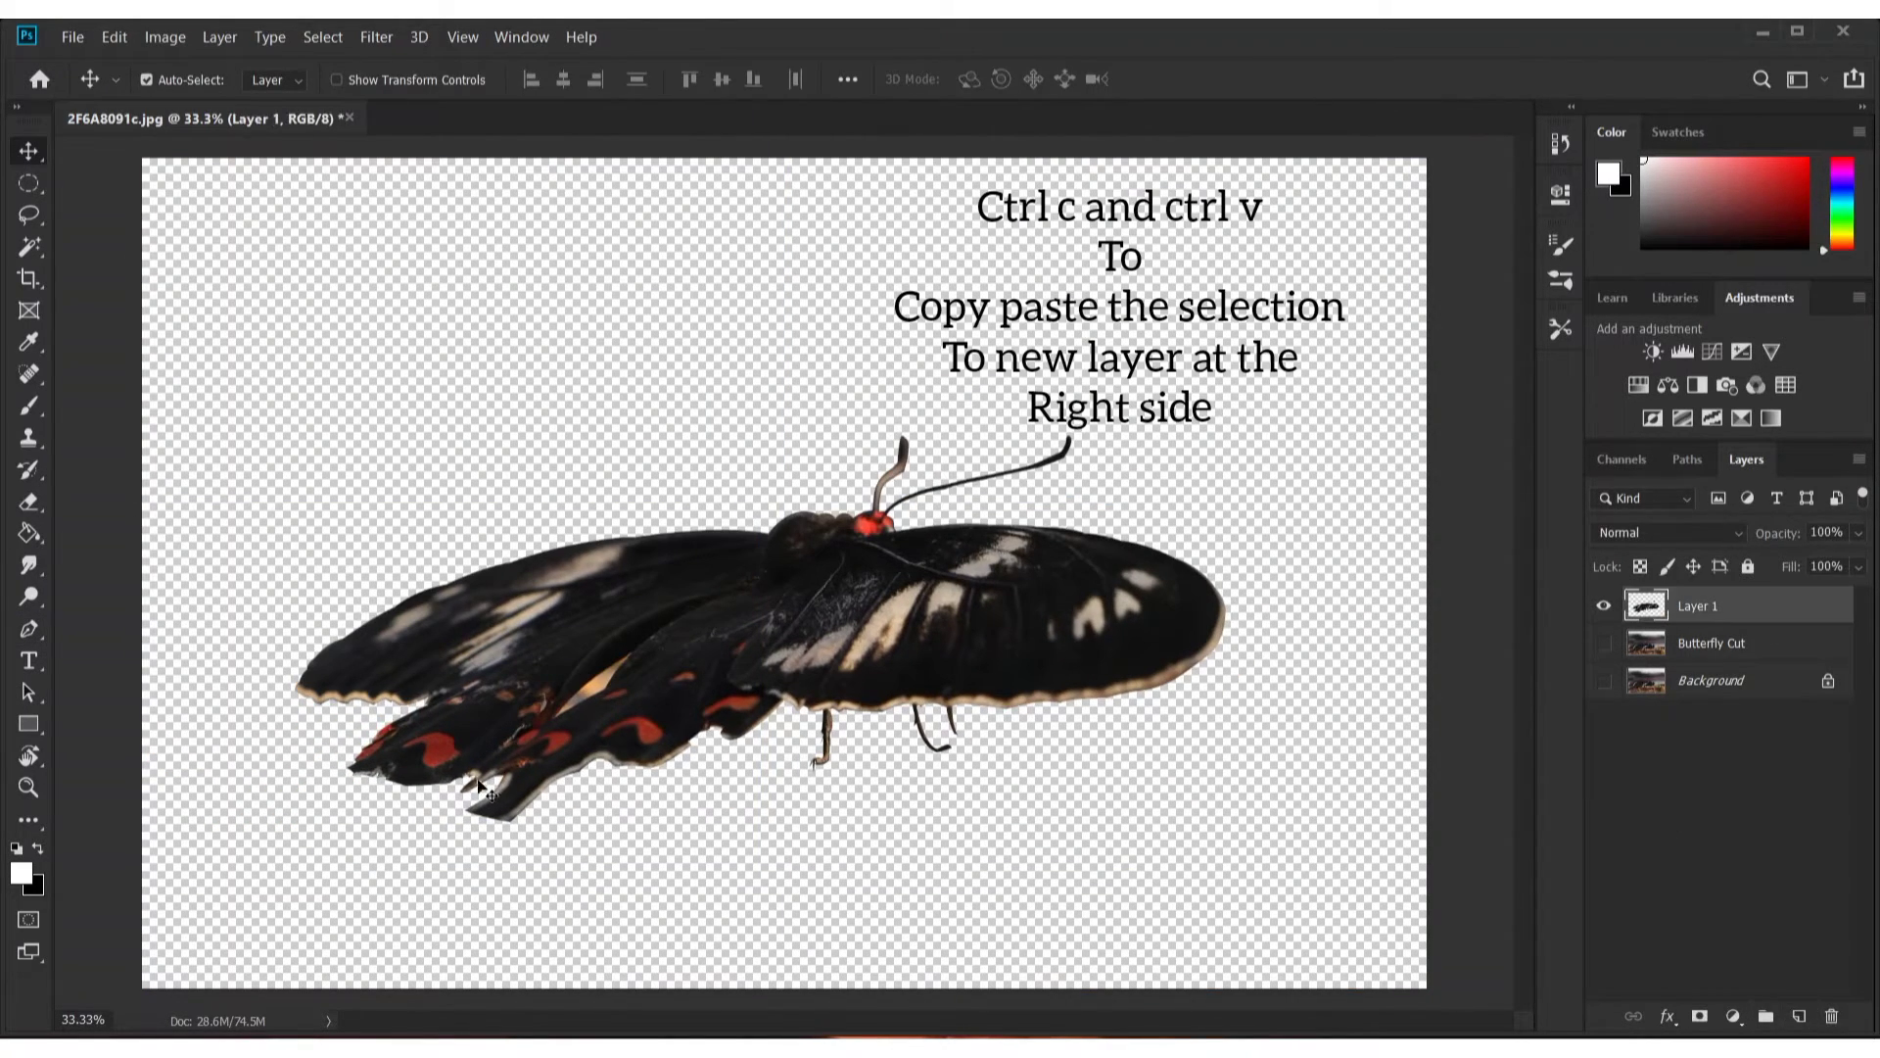
Preview the cut-out with white, black, then white fills before revealing transparency
key(g)
click(420, 503)
key(x)
click(359, 514)
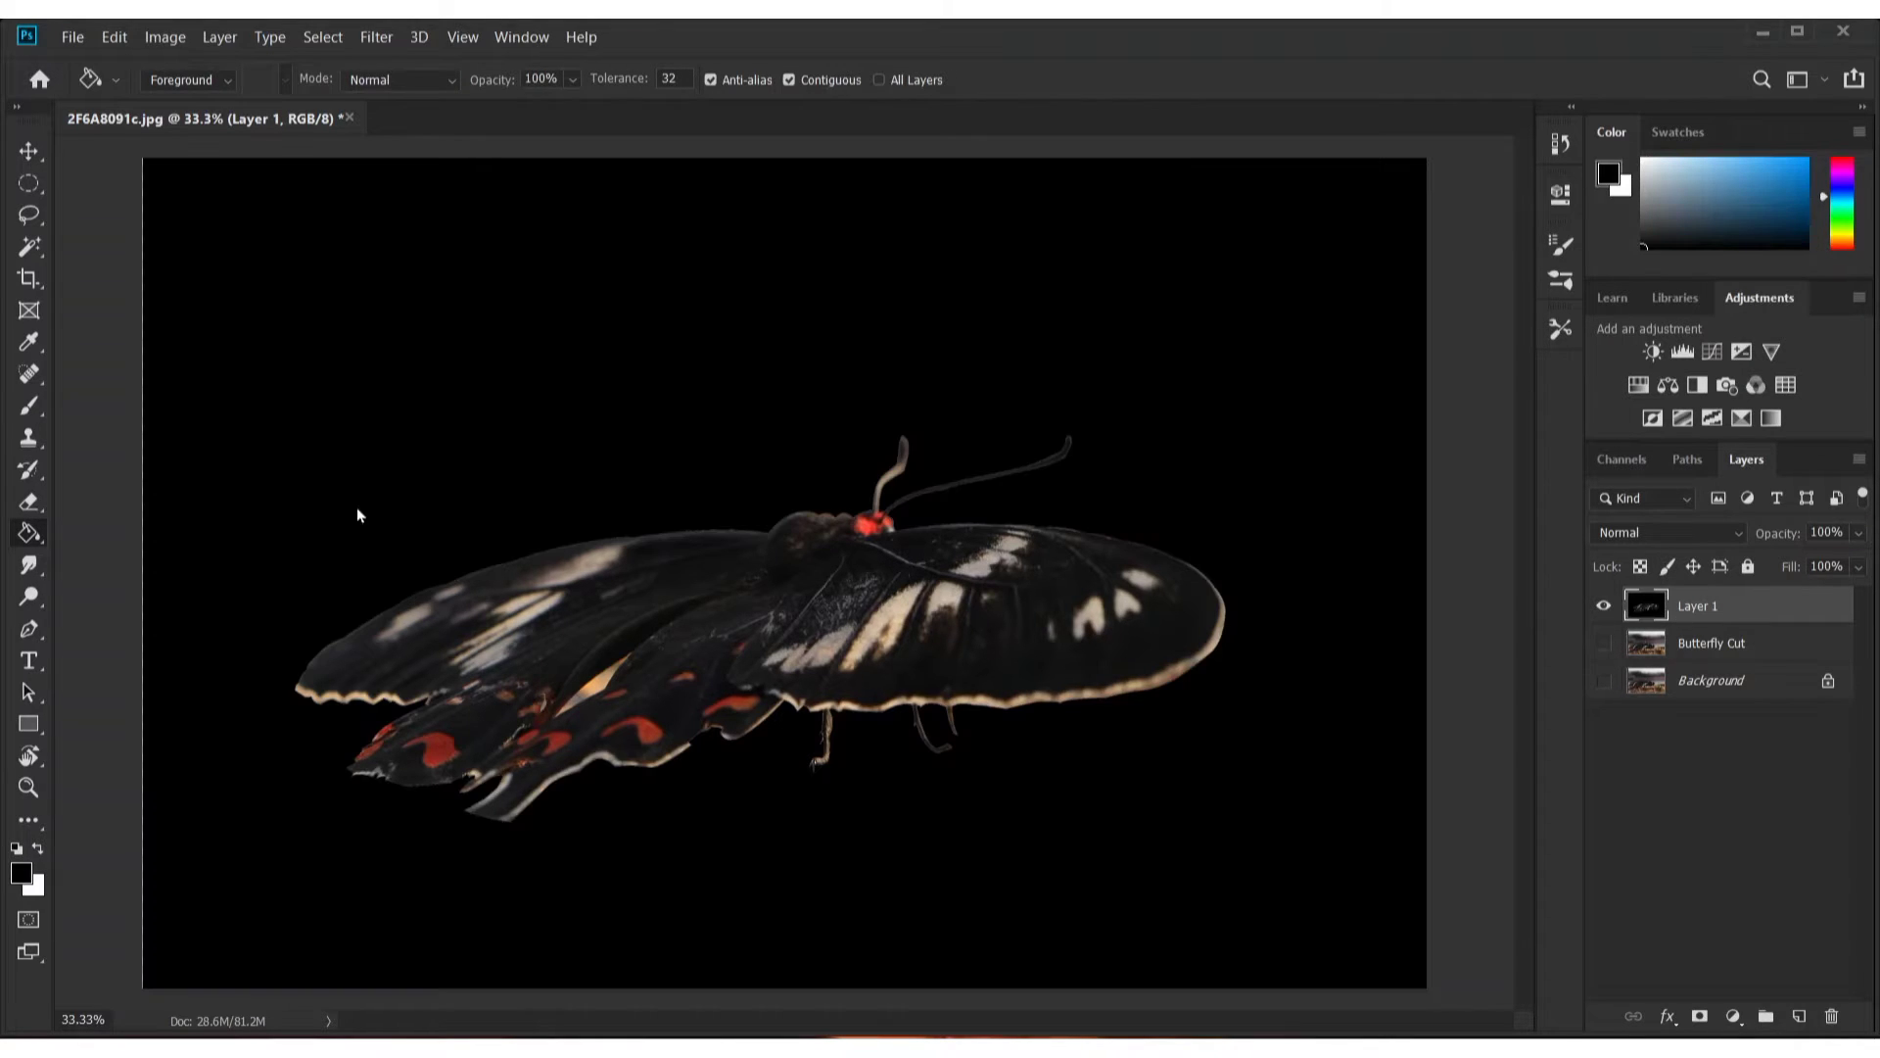
key(x)
click(343, 483)
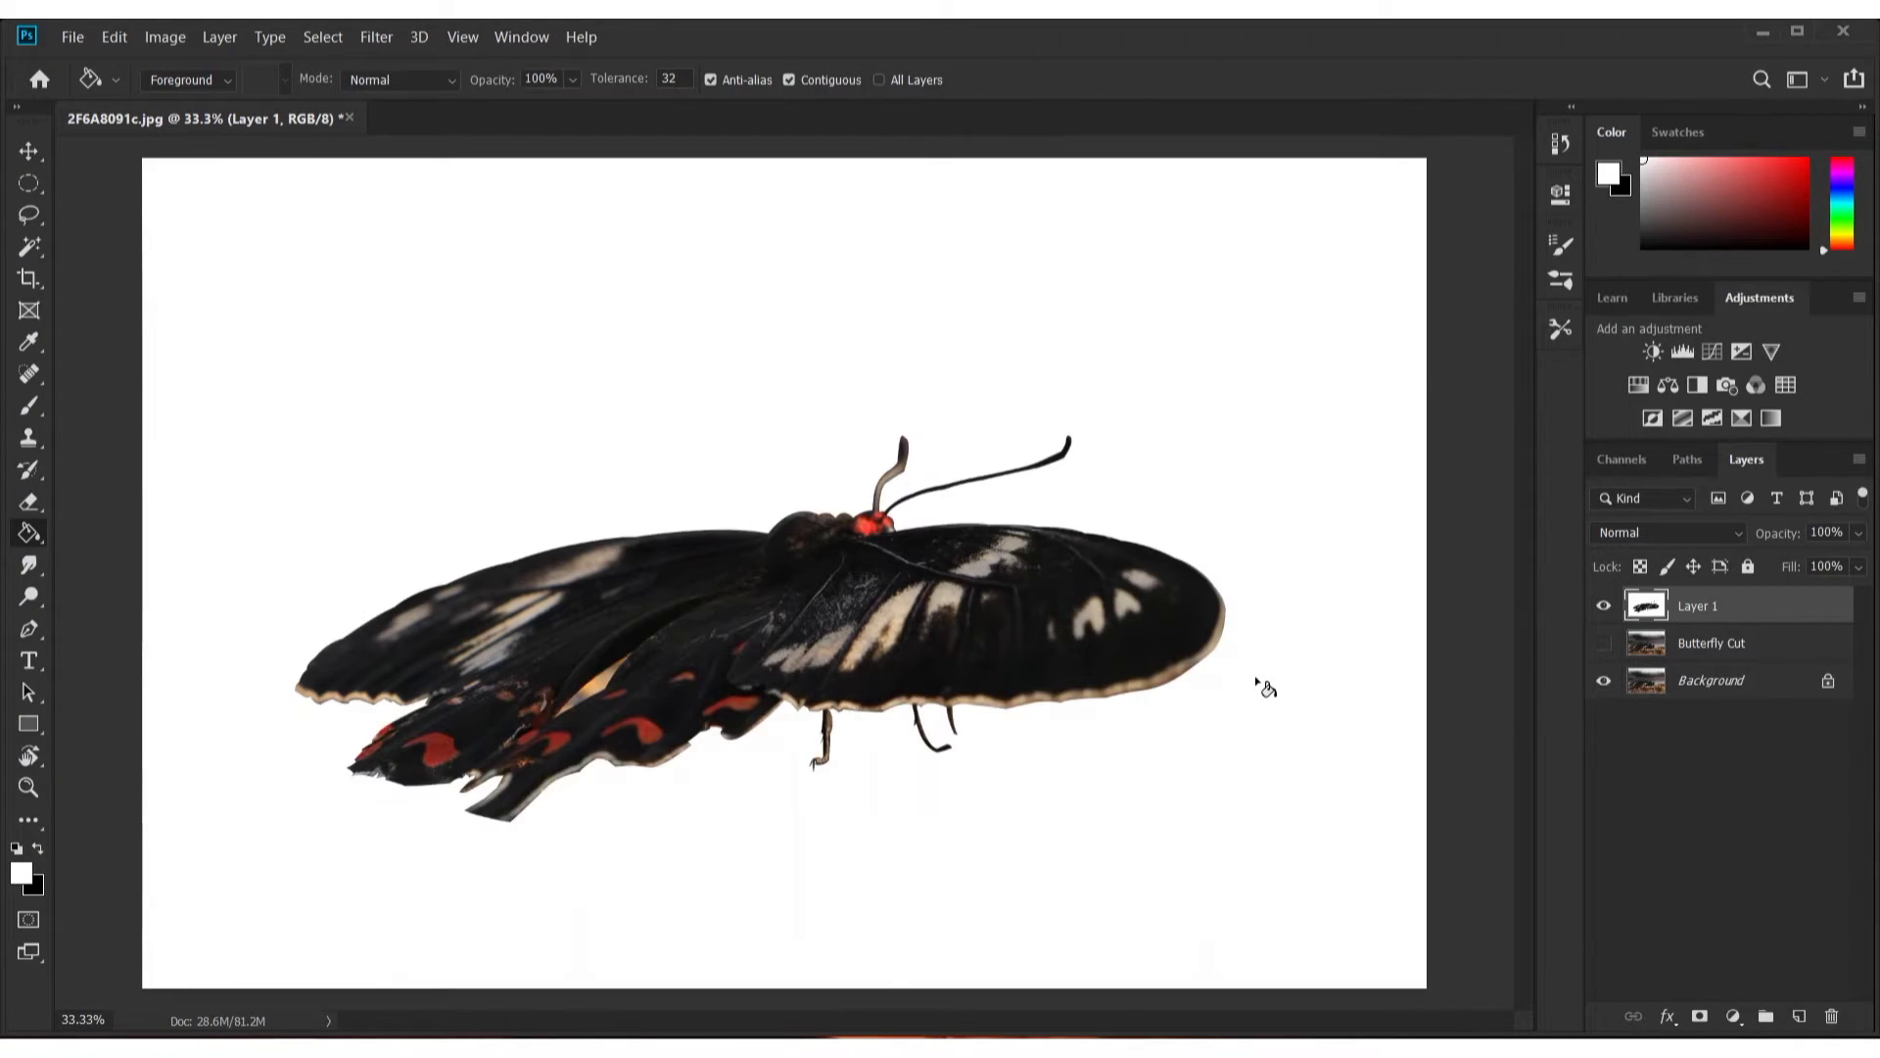
key(v)
click(1603, 679)
Set a much smaller brush size and zoom in on the antennae edges
scroll(894, 755, up, 5)
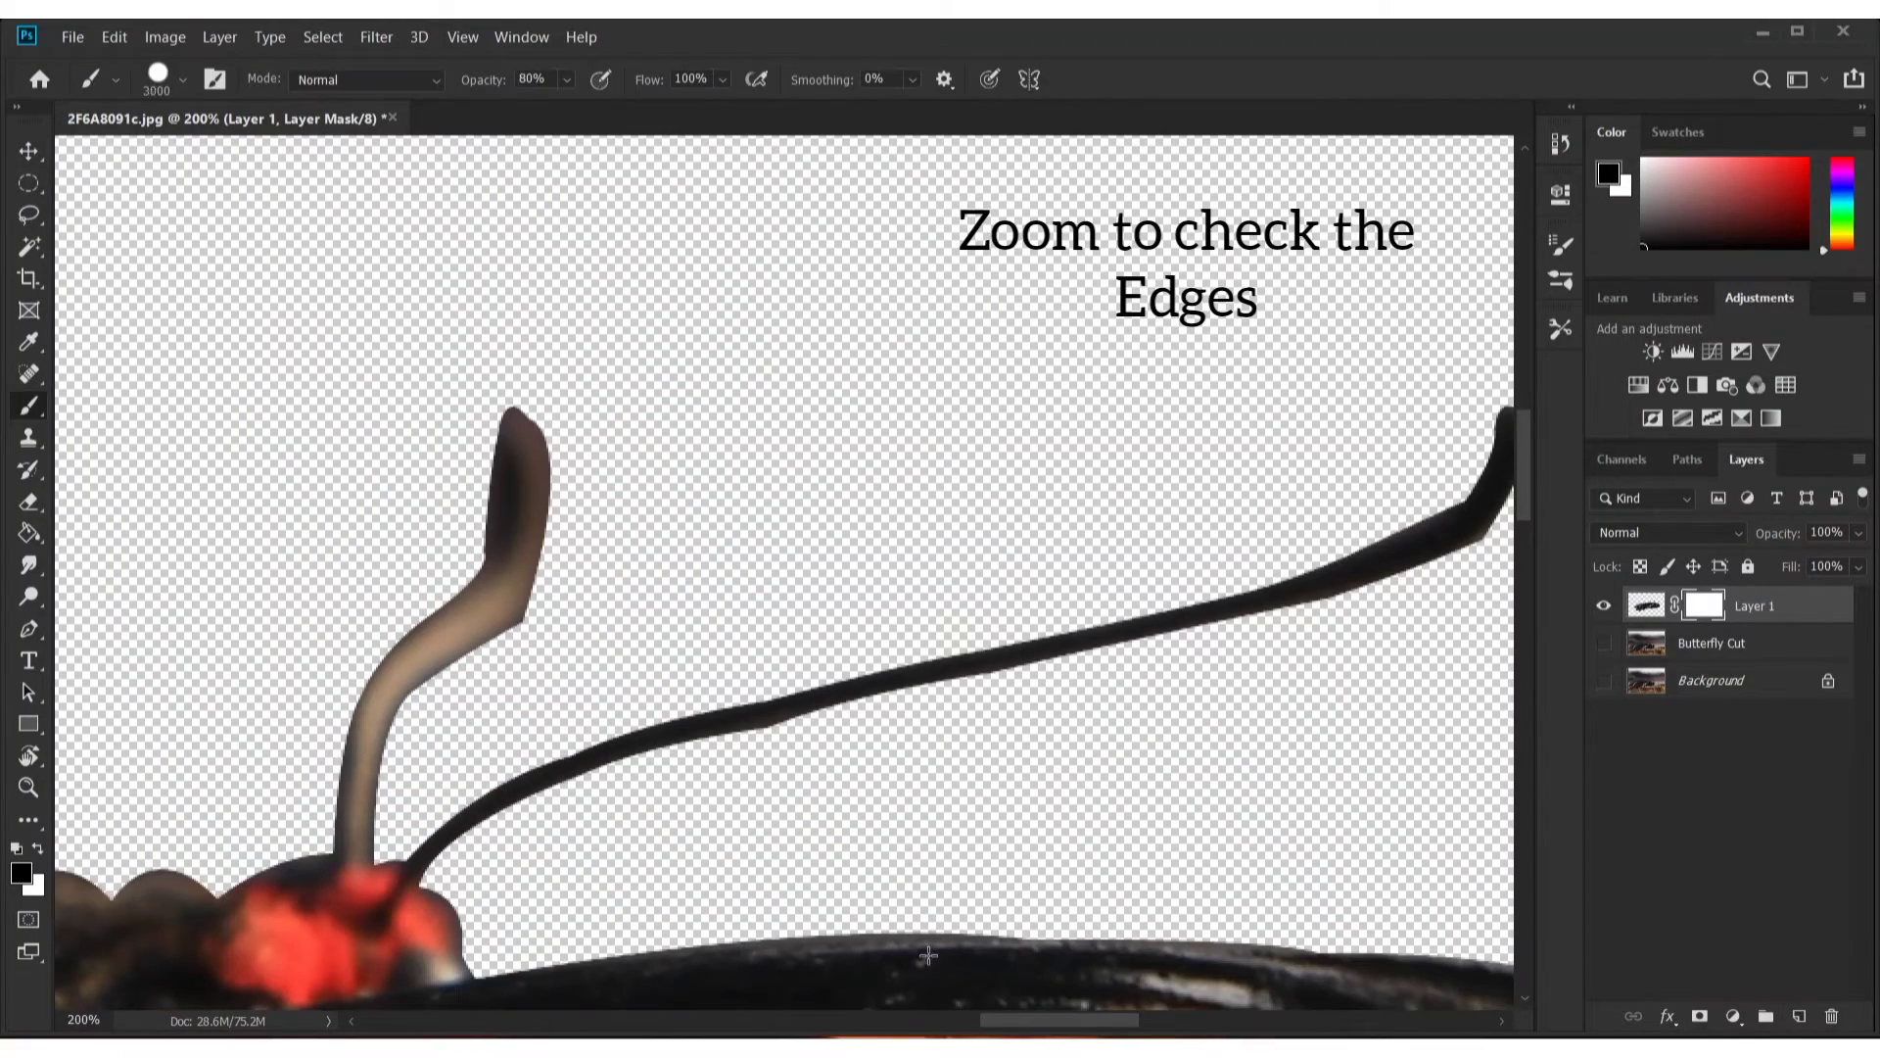
right_click(927, 954)
click(1061, 606)
key(Return)
drag(973, 548, 979, 534)
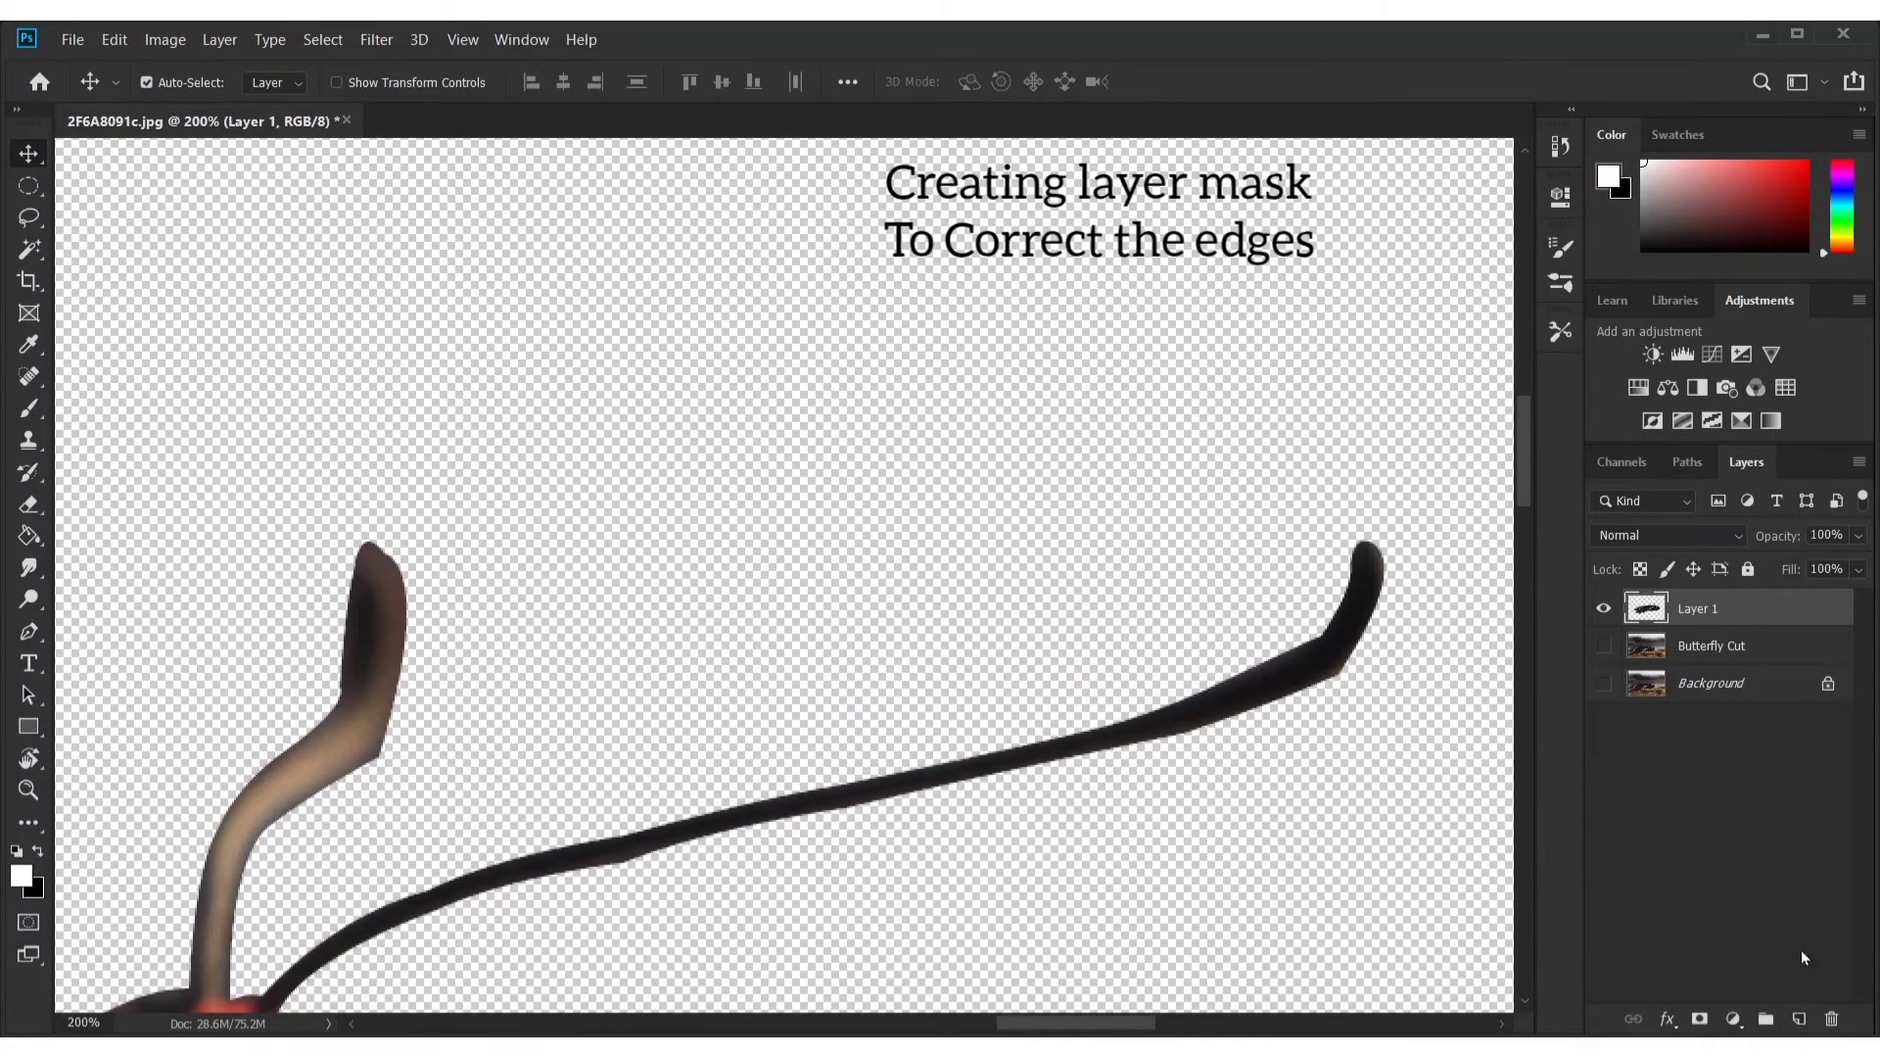
Add a white layer mask to Layer 1 and mask debris off the stem's edges
click(1701, 1023)
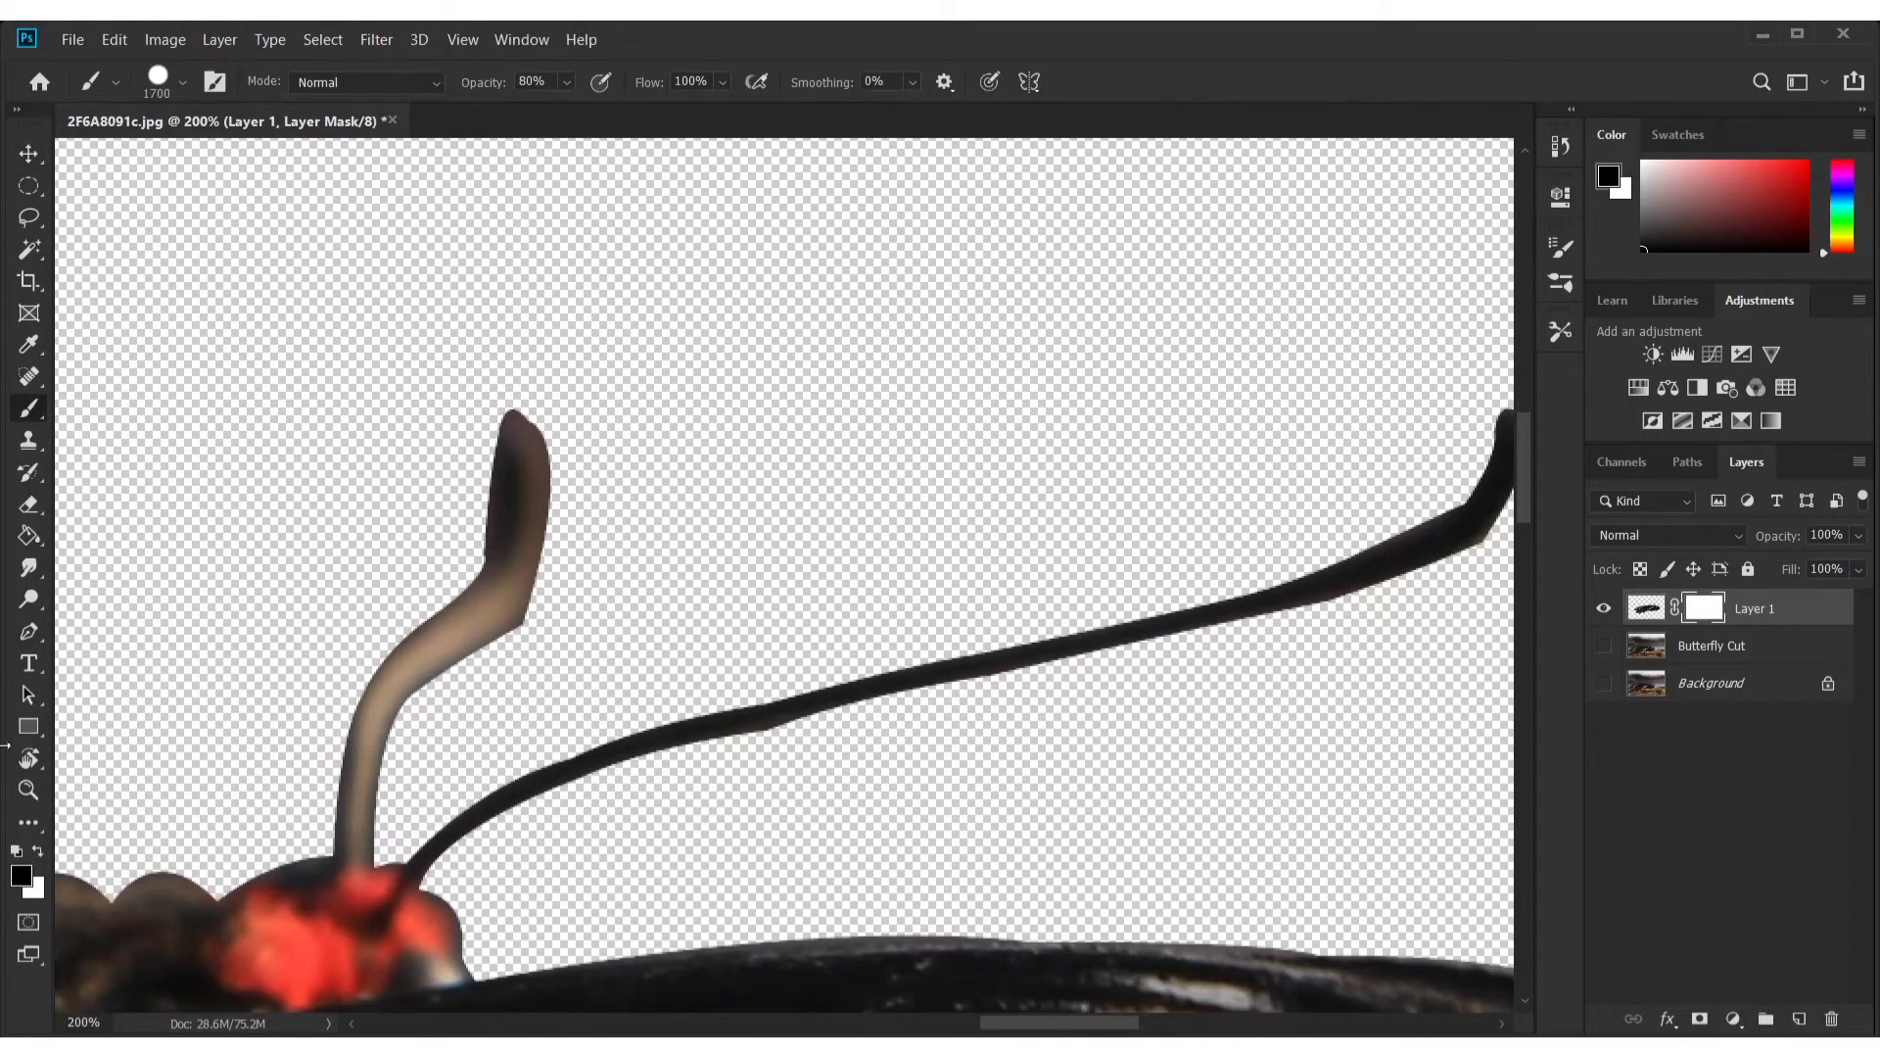
right_click(927, 958)
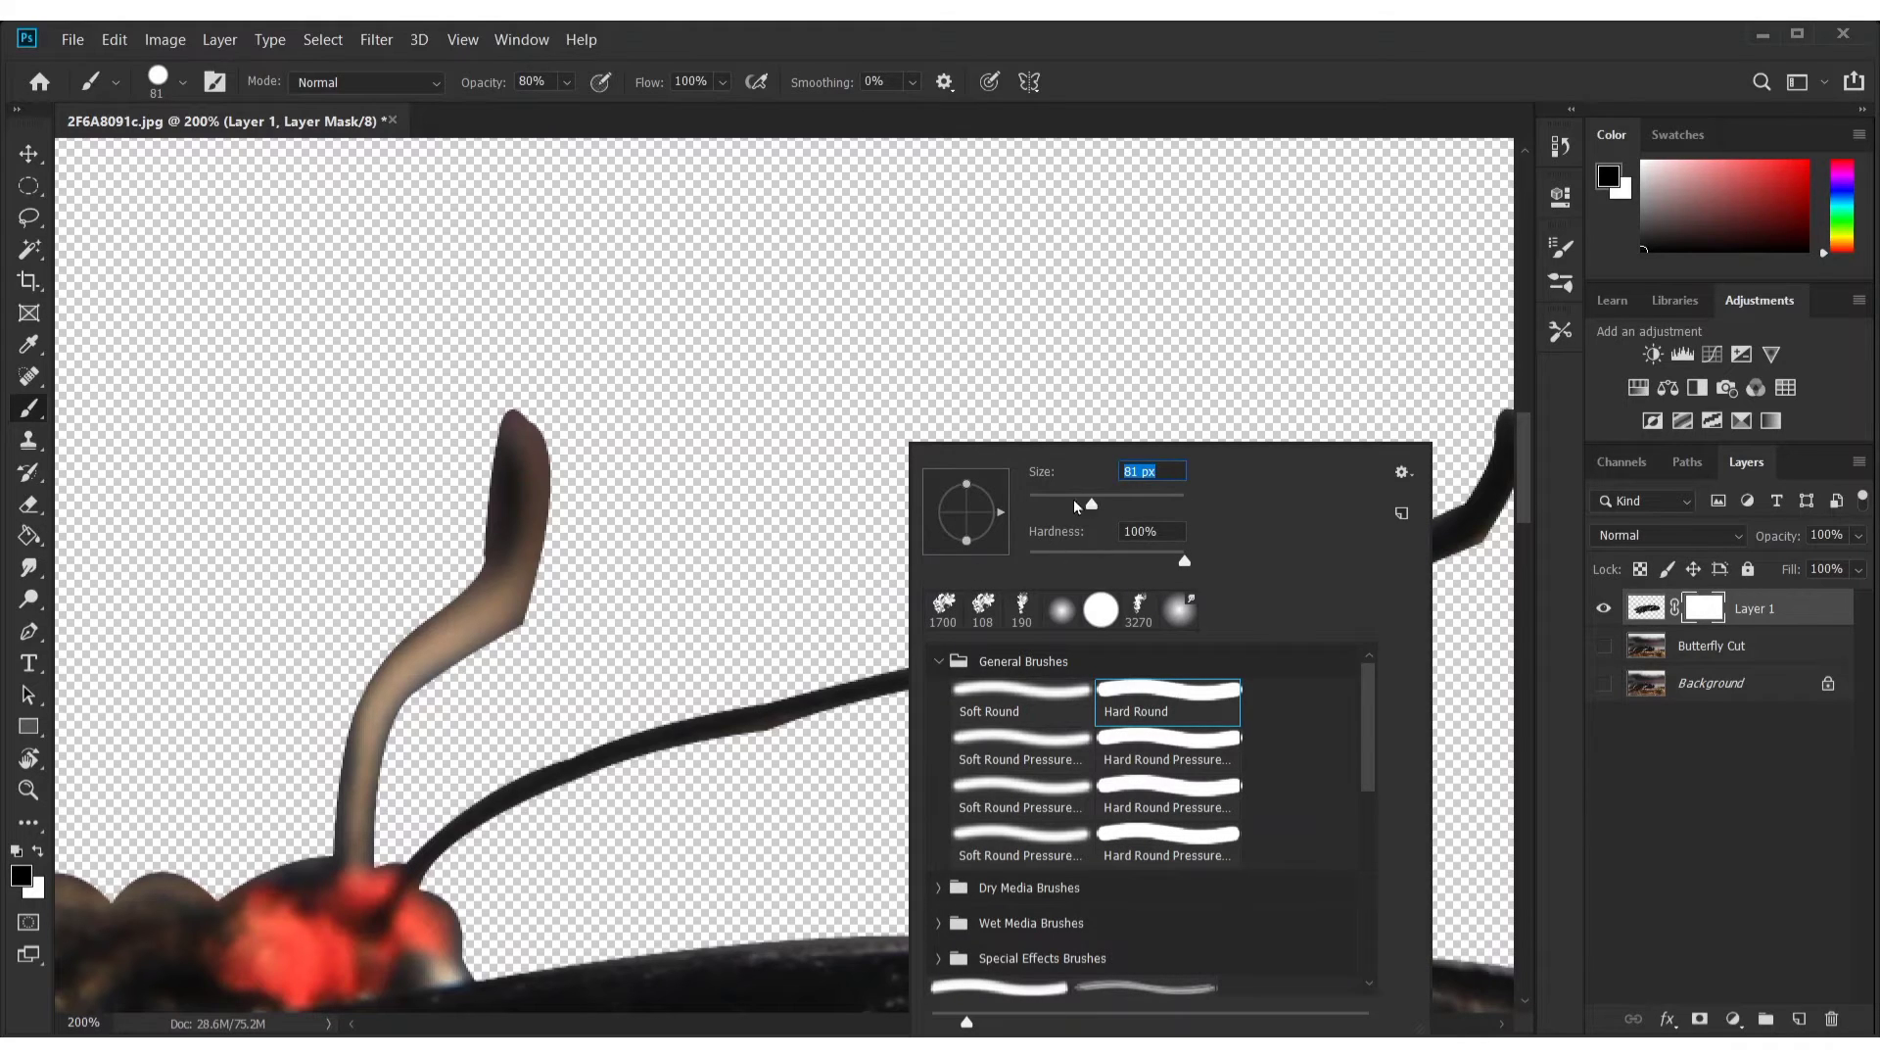
click(613, 638)
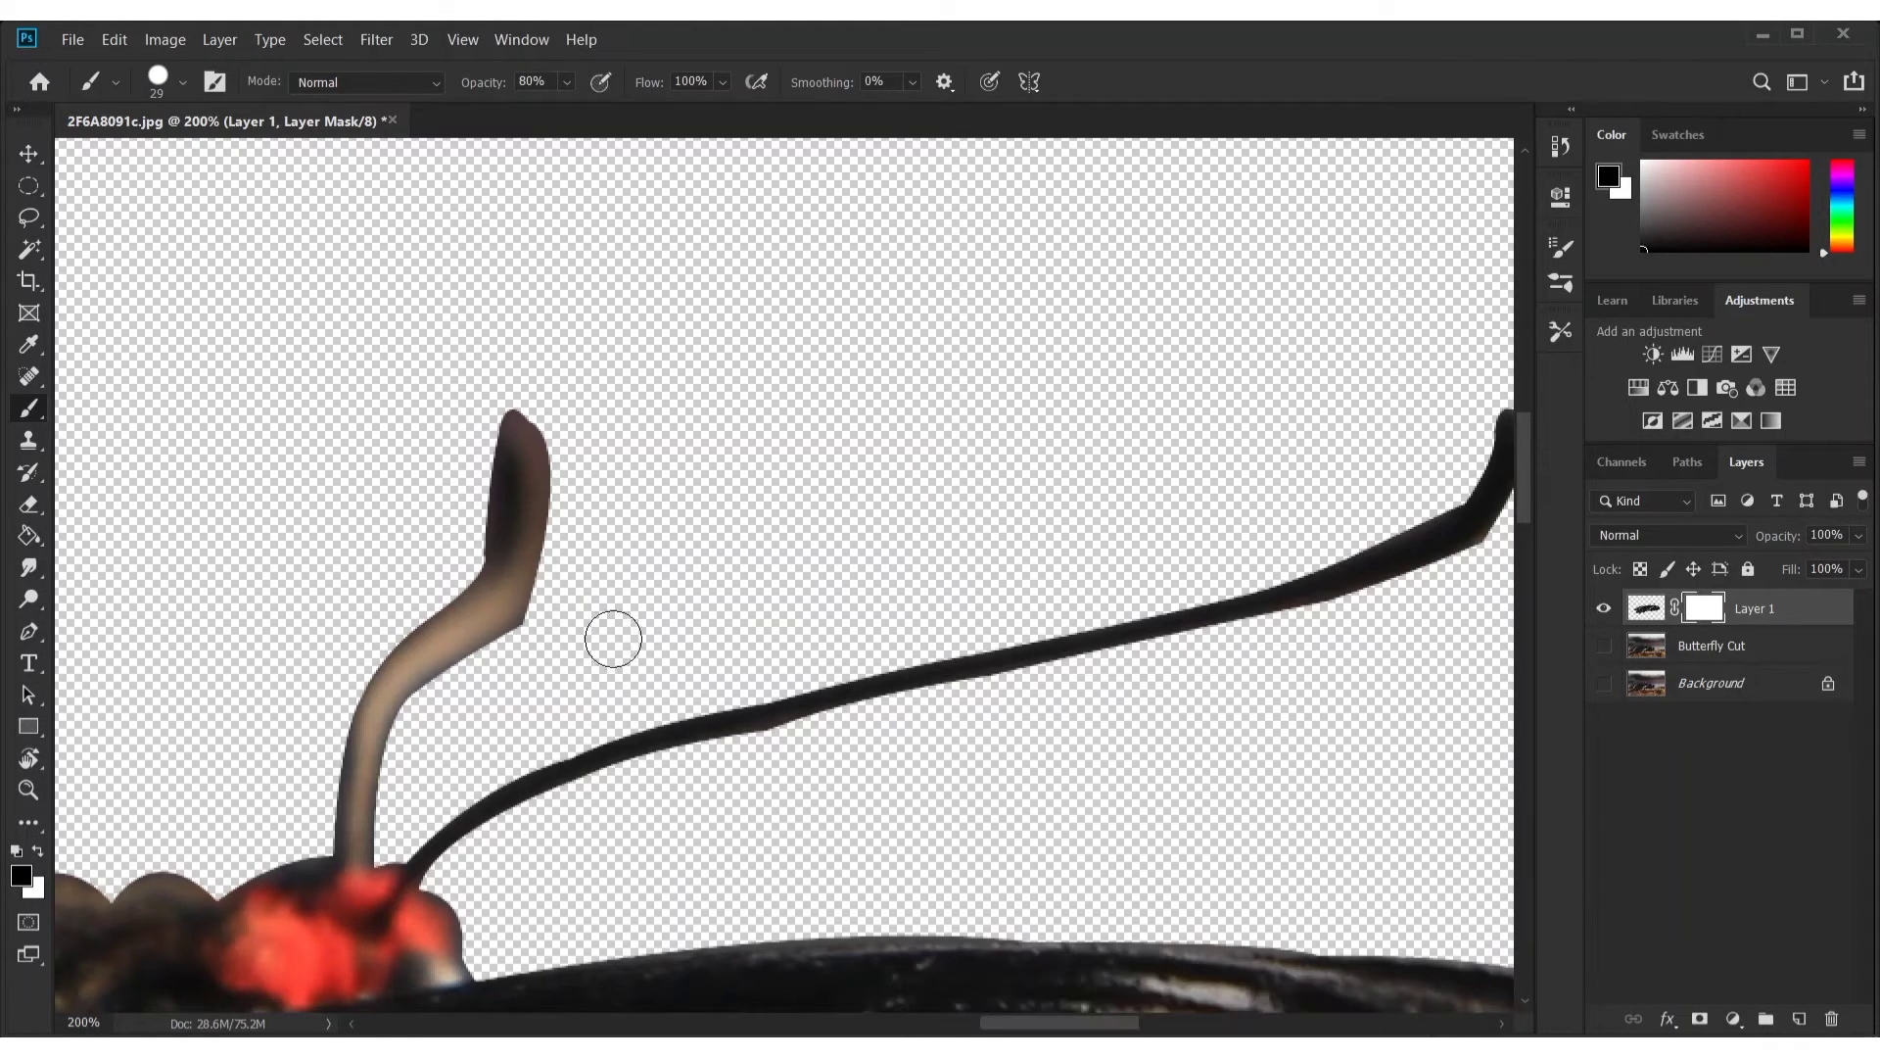
click(542, 635)
drag(871, 673, 881, 600)
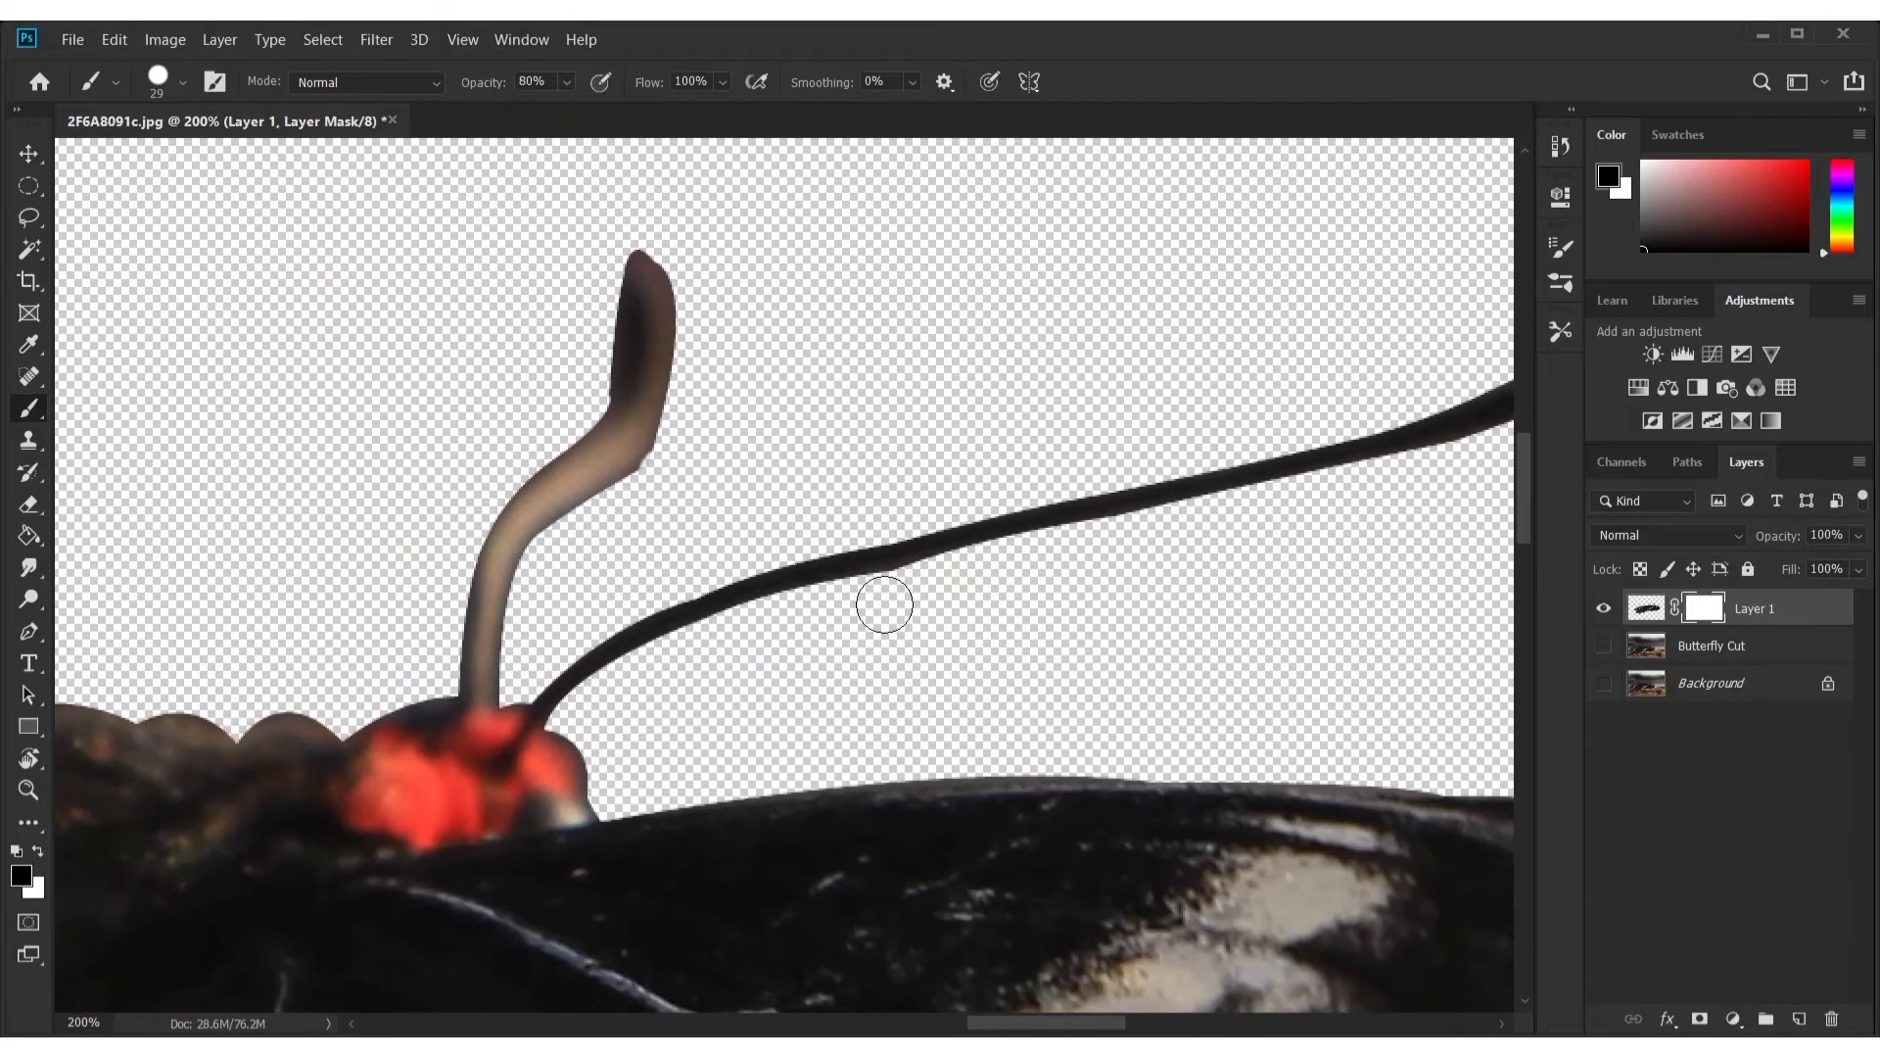
scroll(756, 537, up, 2)
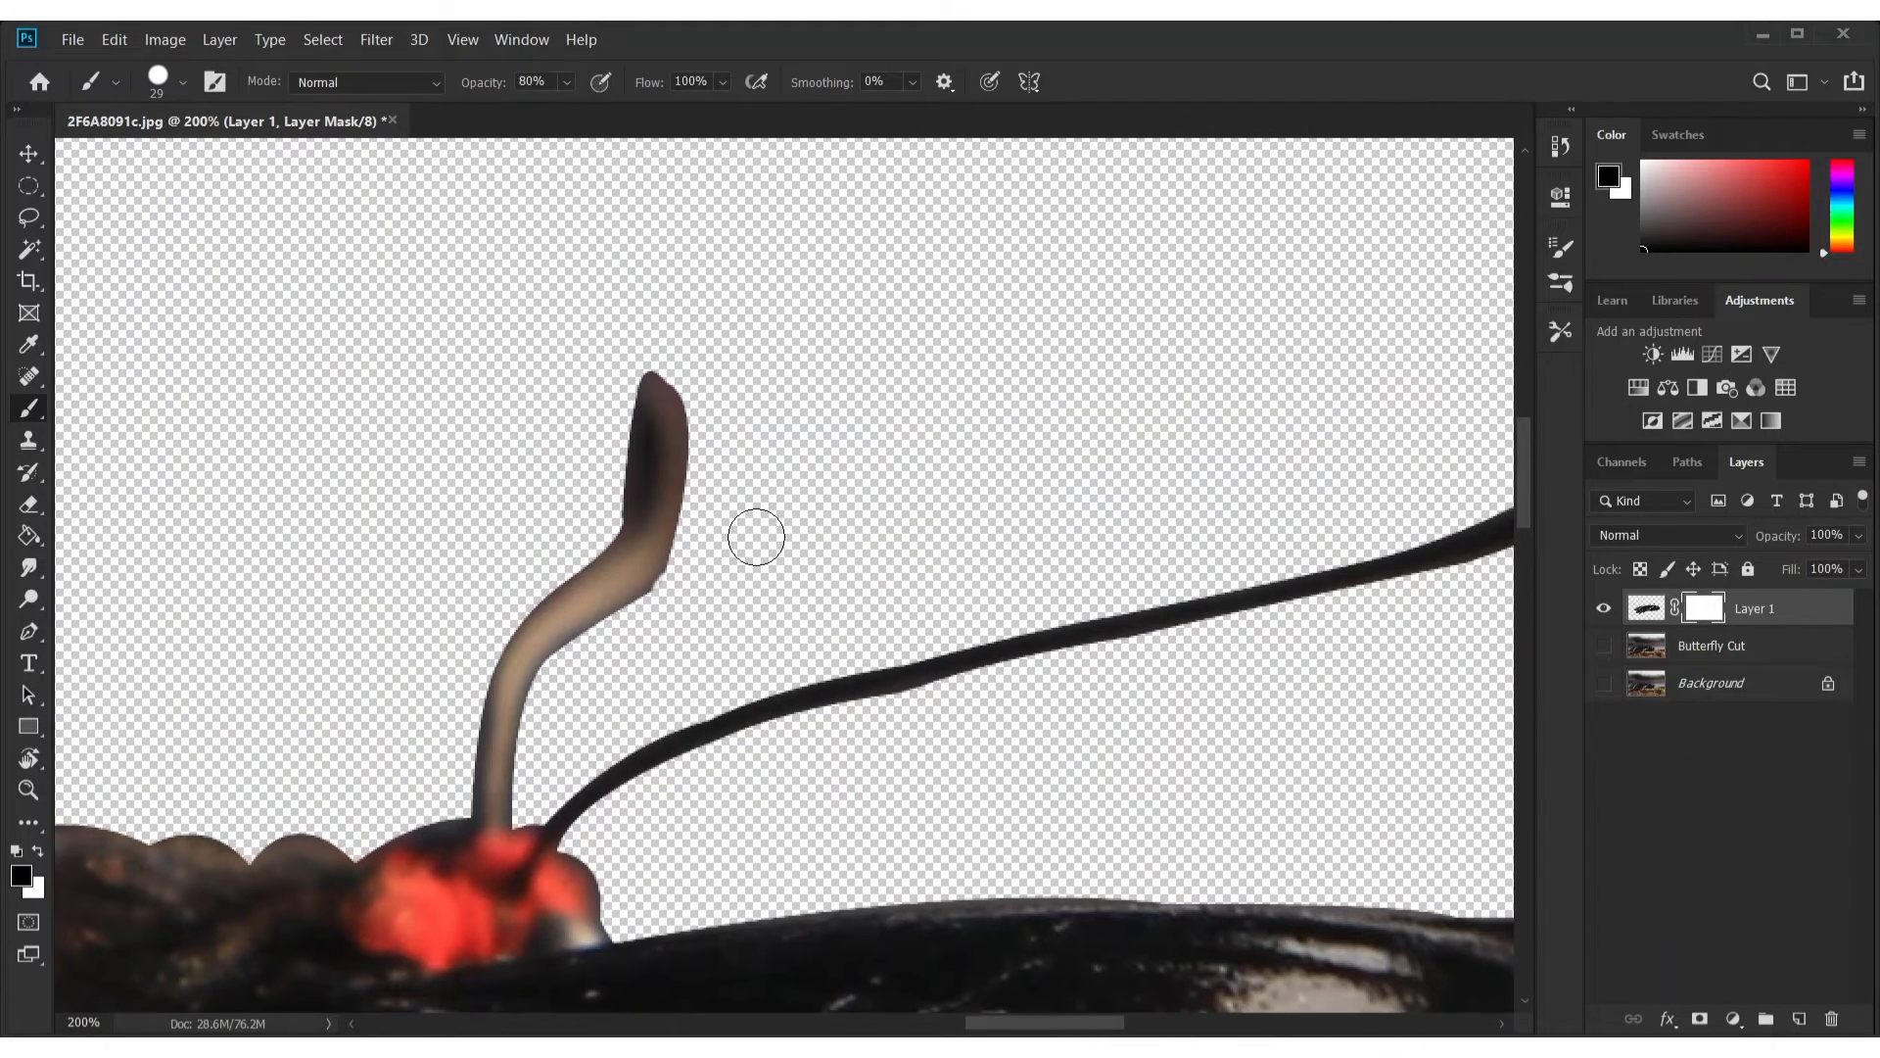
click(659, 599)
Clean further edge debris, shrinking the brush to size 9
scroll(882, 490, down, 3)
scroll(882, 489, right, 2)
scroll(810, 680, down, 3)
scroll(738, 670, down, 3)
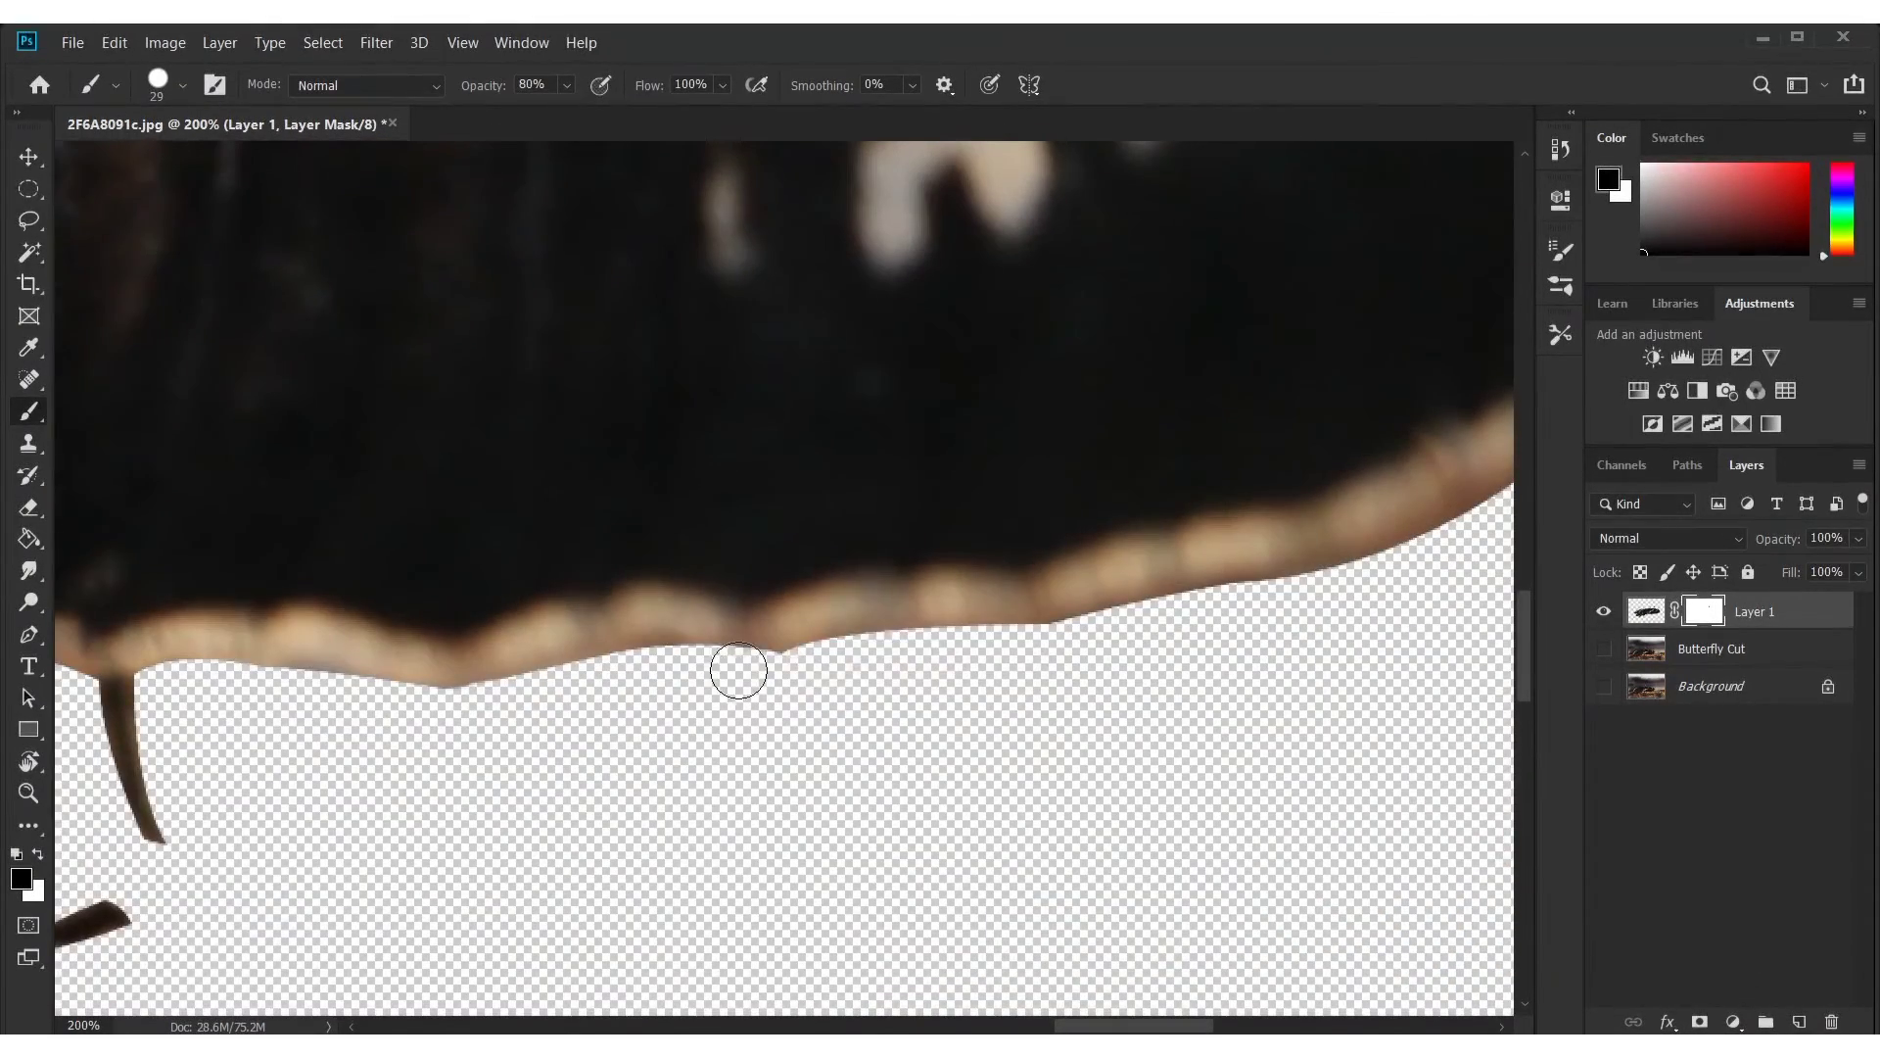
scroll(1077, 725, down, 5)
drag(882, 450, 647, 672)
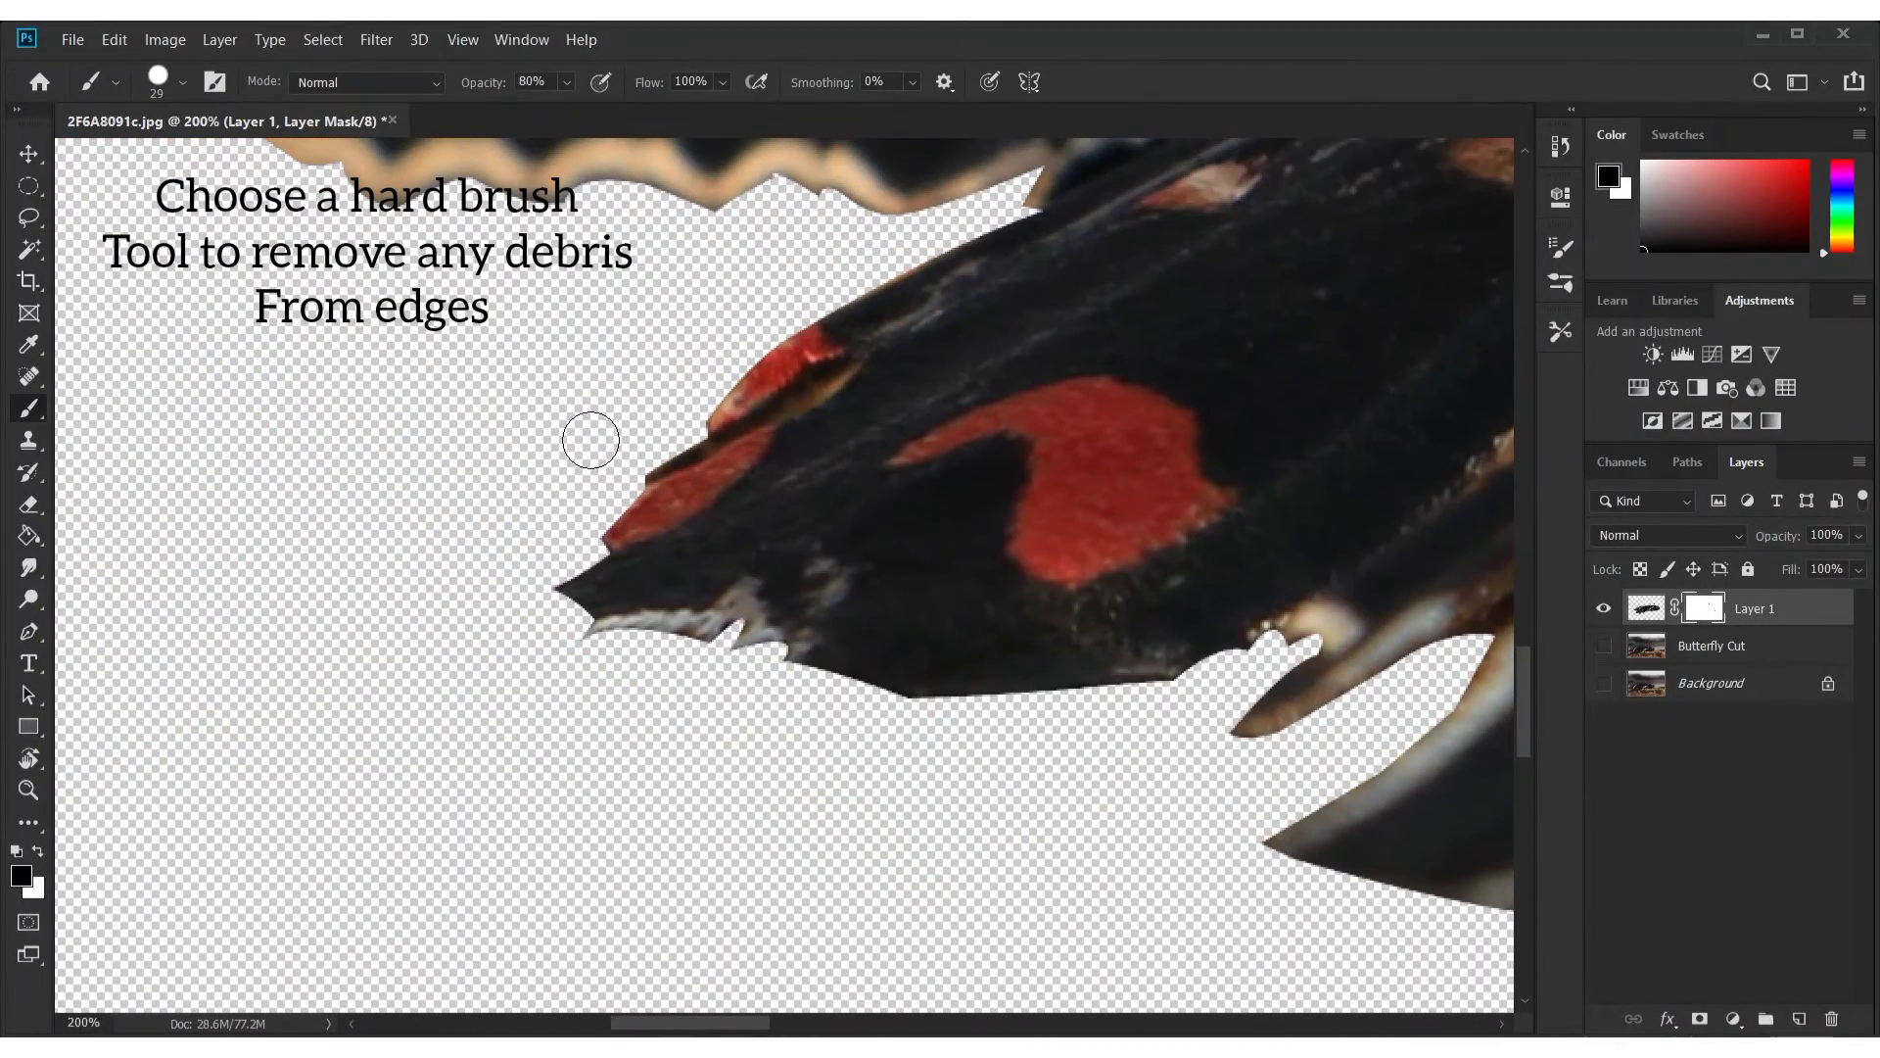
scroll(591, 440, up, 5)
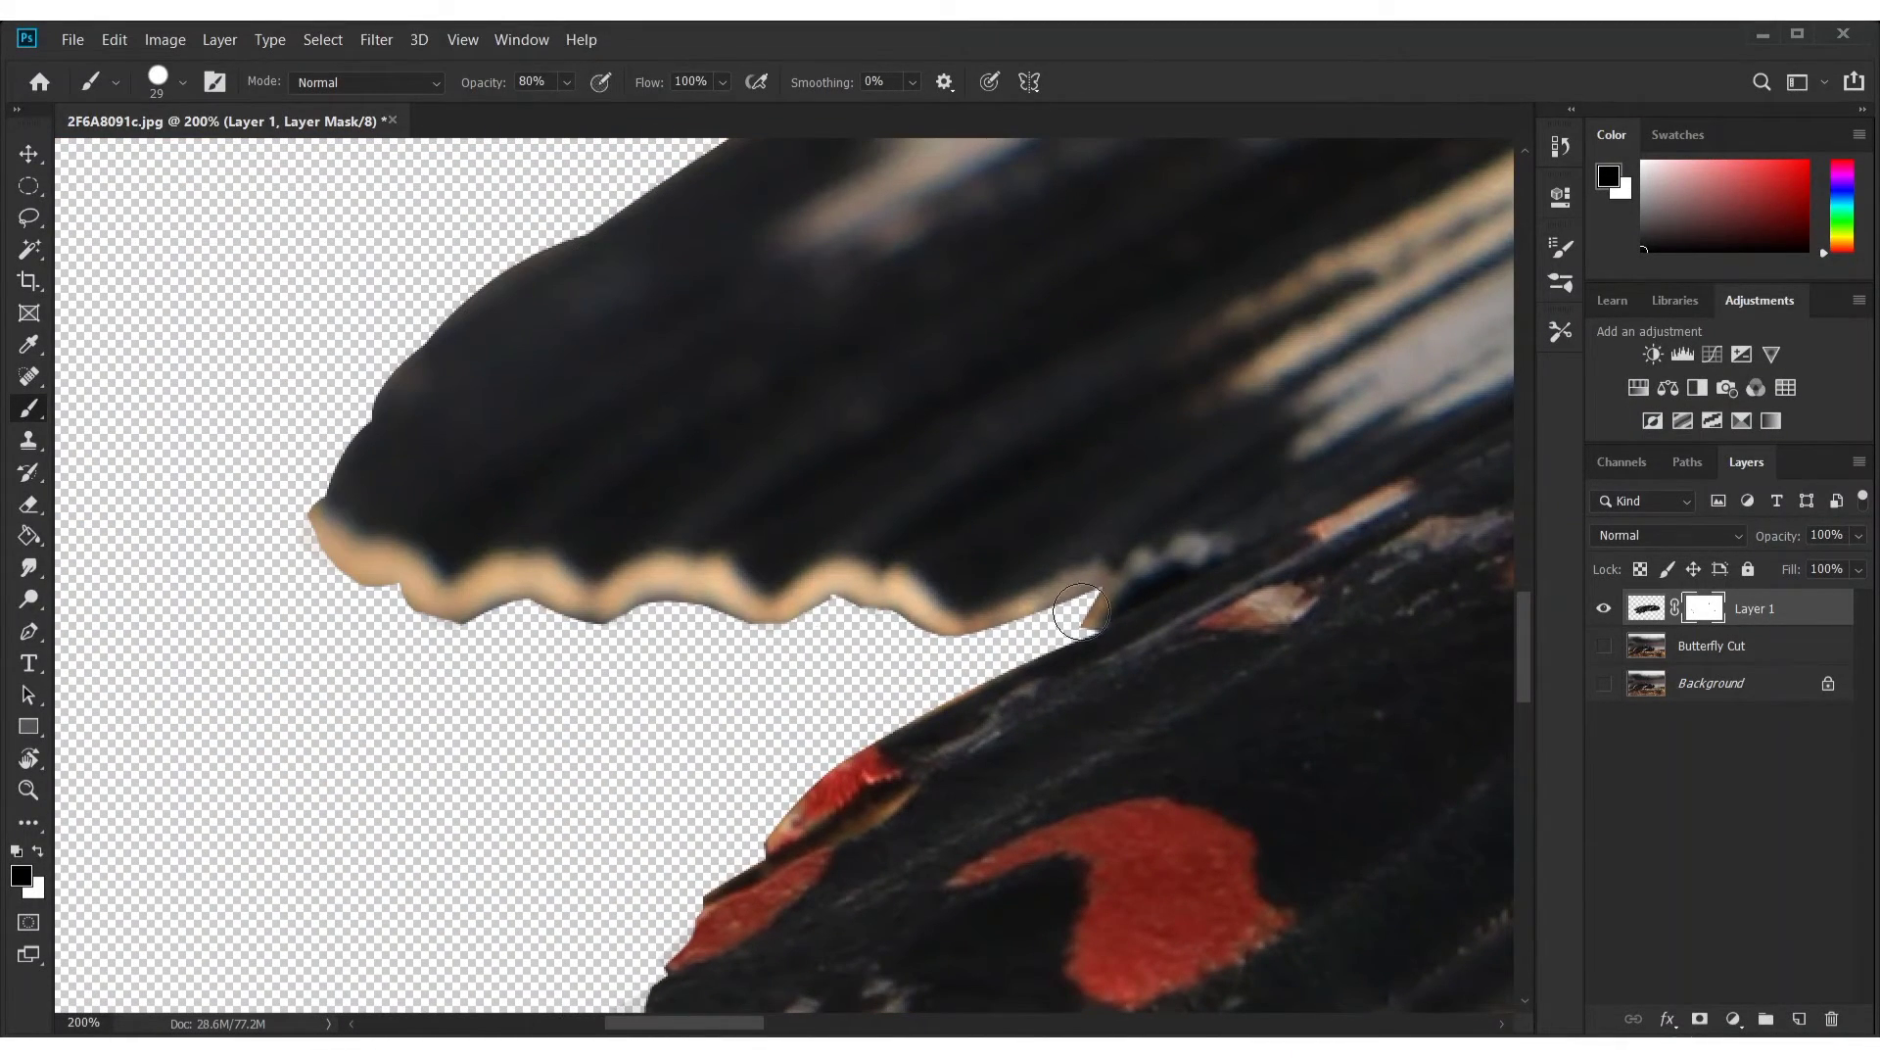
key(bracketleft)
key(bracketleft)
scroll(1111, 671, down, 3)
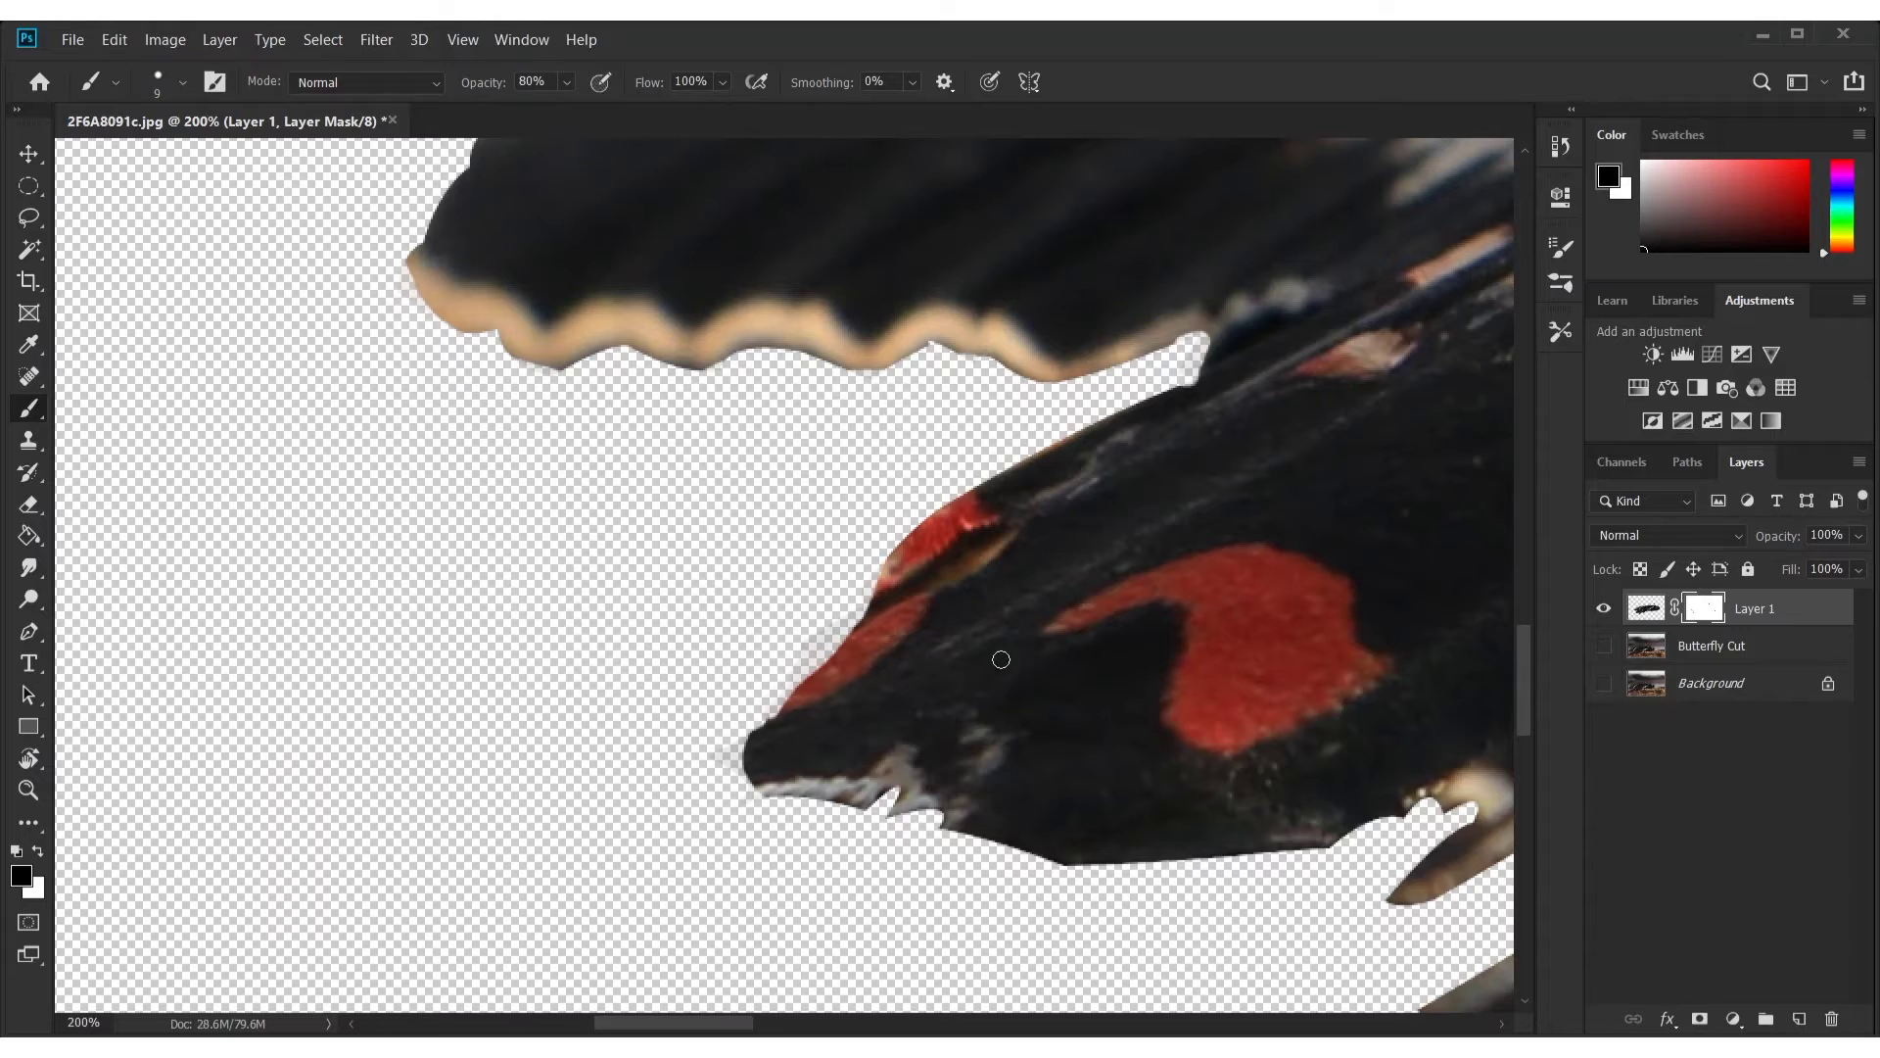
scroll(1170, 629, right, 5)
With the Healing Brush on Layer 1's image, heal the brown patches along the lower wing
click(1646, 608)
right_click(29, 376)
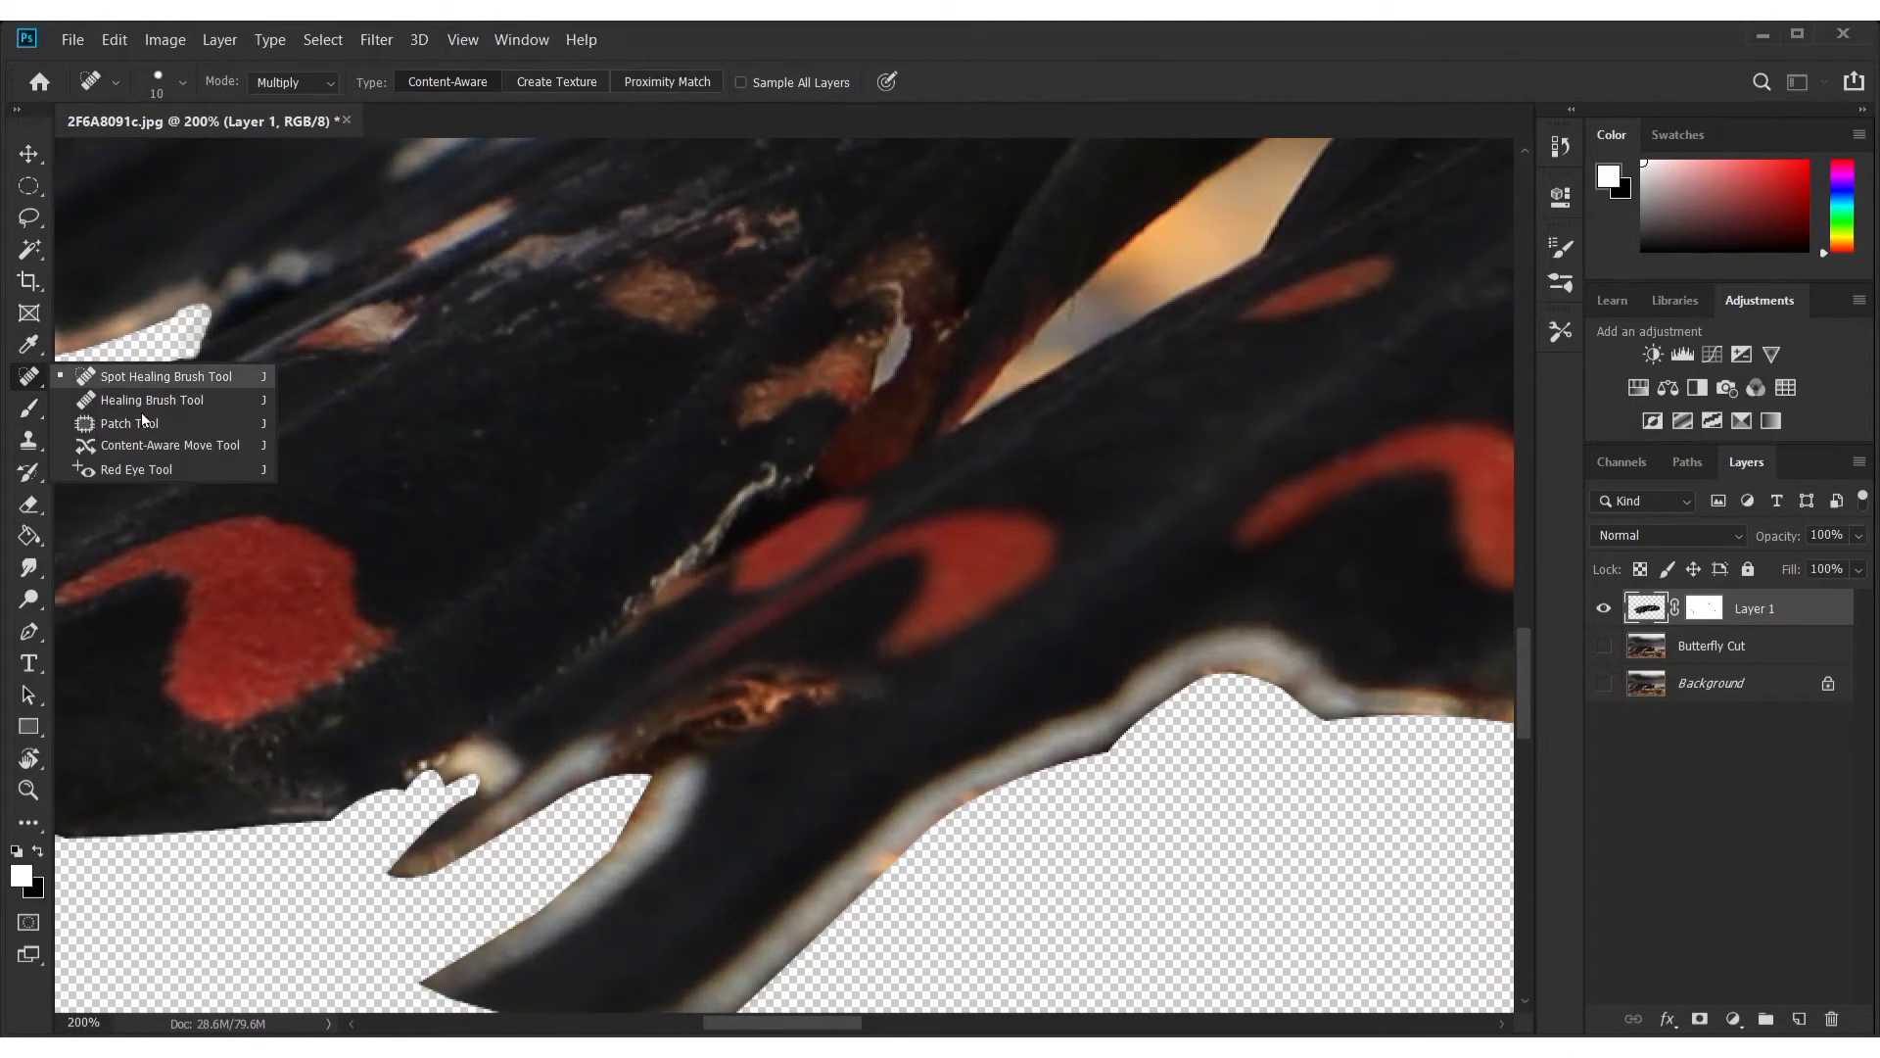
click(147, 392)
drag(155, 650, 312, 703)
scroll(312, 703, right, 5)
mouse_move(646, 739)
mouse_down()
mouse_move(545, 747)
mouse_move(509, 788)
mouse_up()
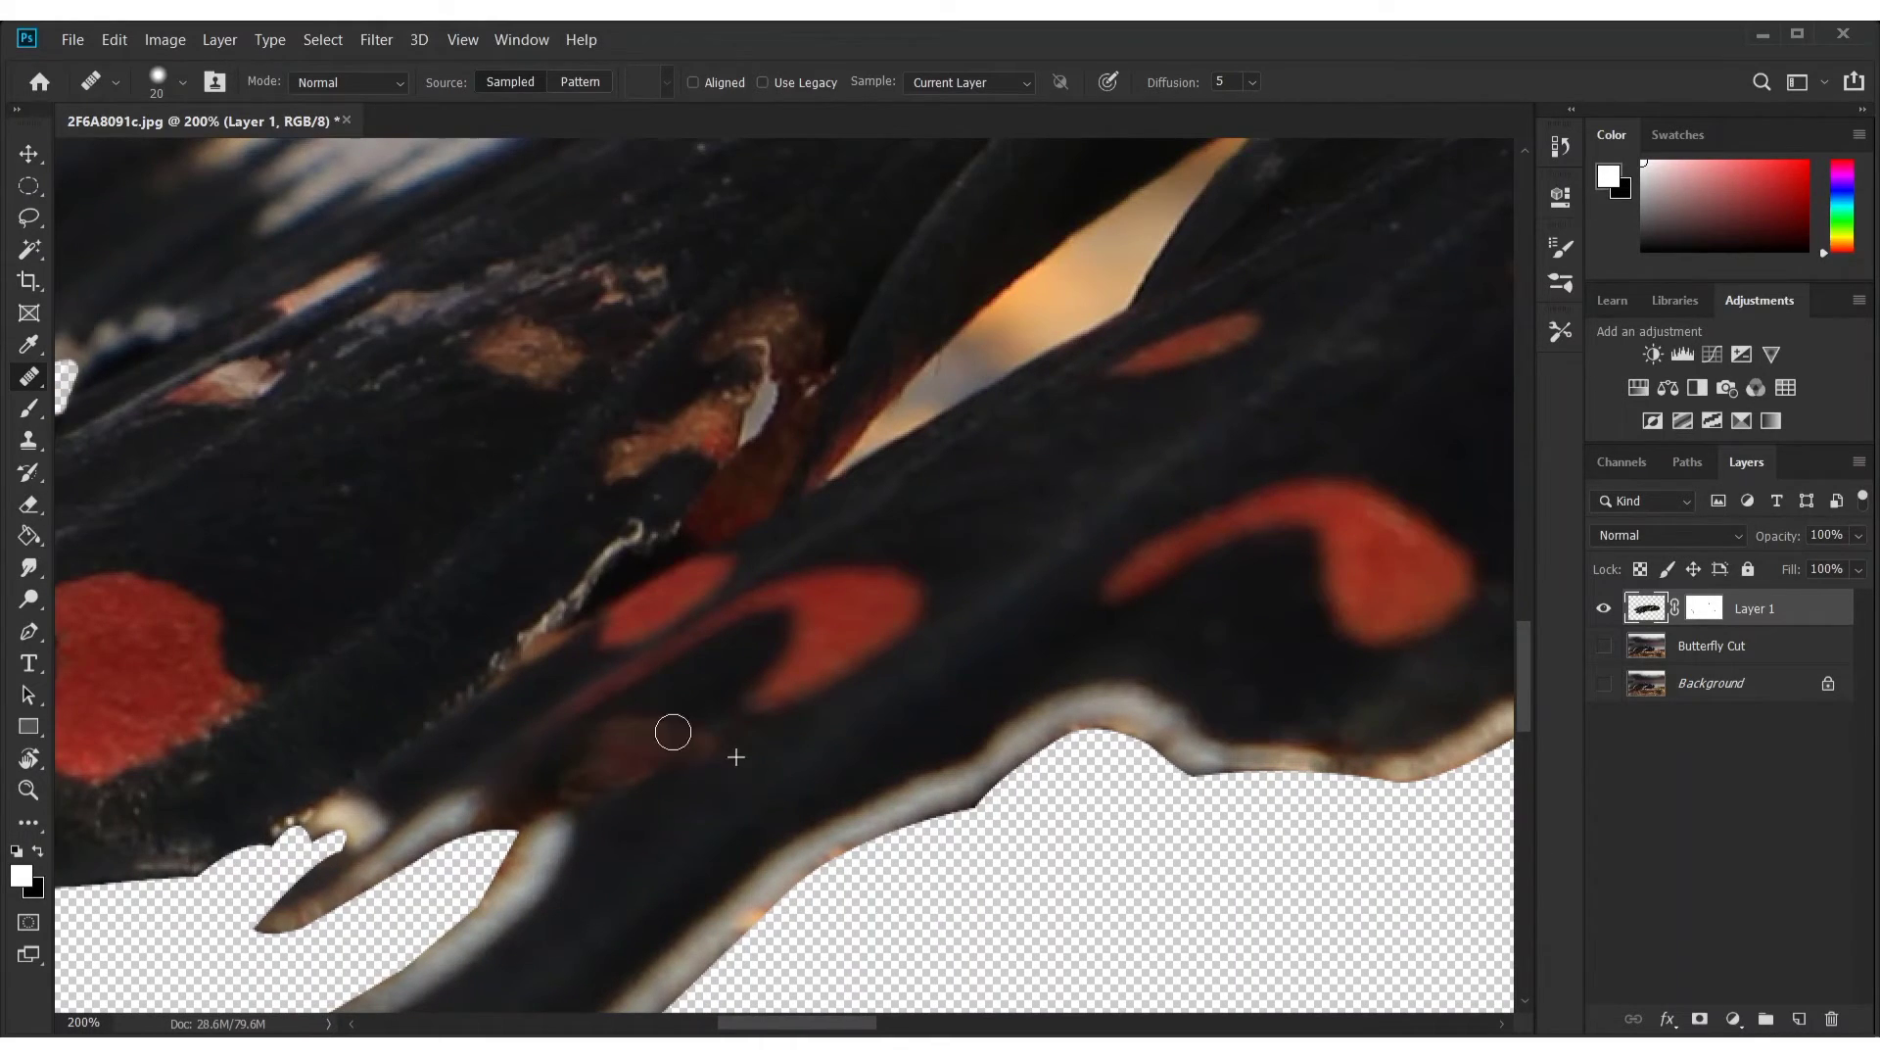
drag(673, 731, 622, 774)
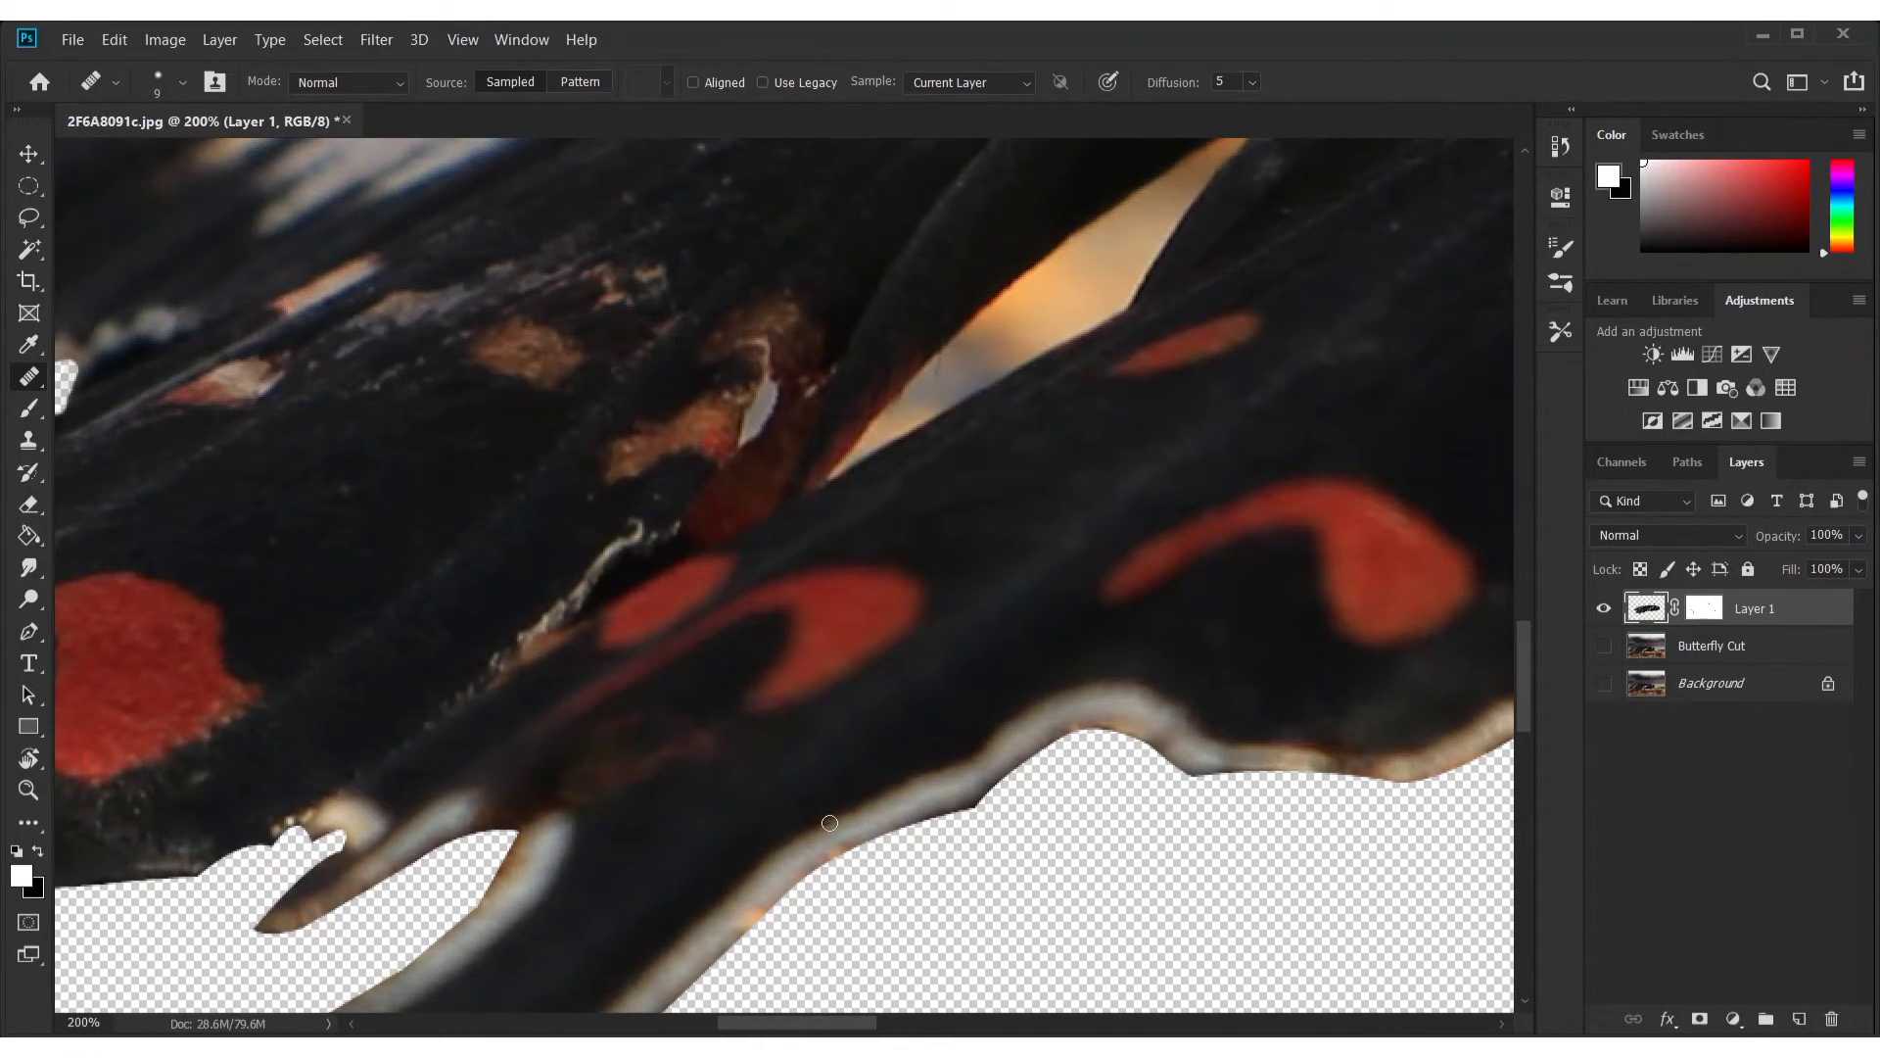
Heal the blemishes along the butterfly's body
scroll(1041, 650, right, 5)
scroll(831, 705, up, 5)
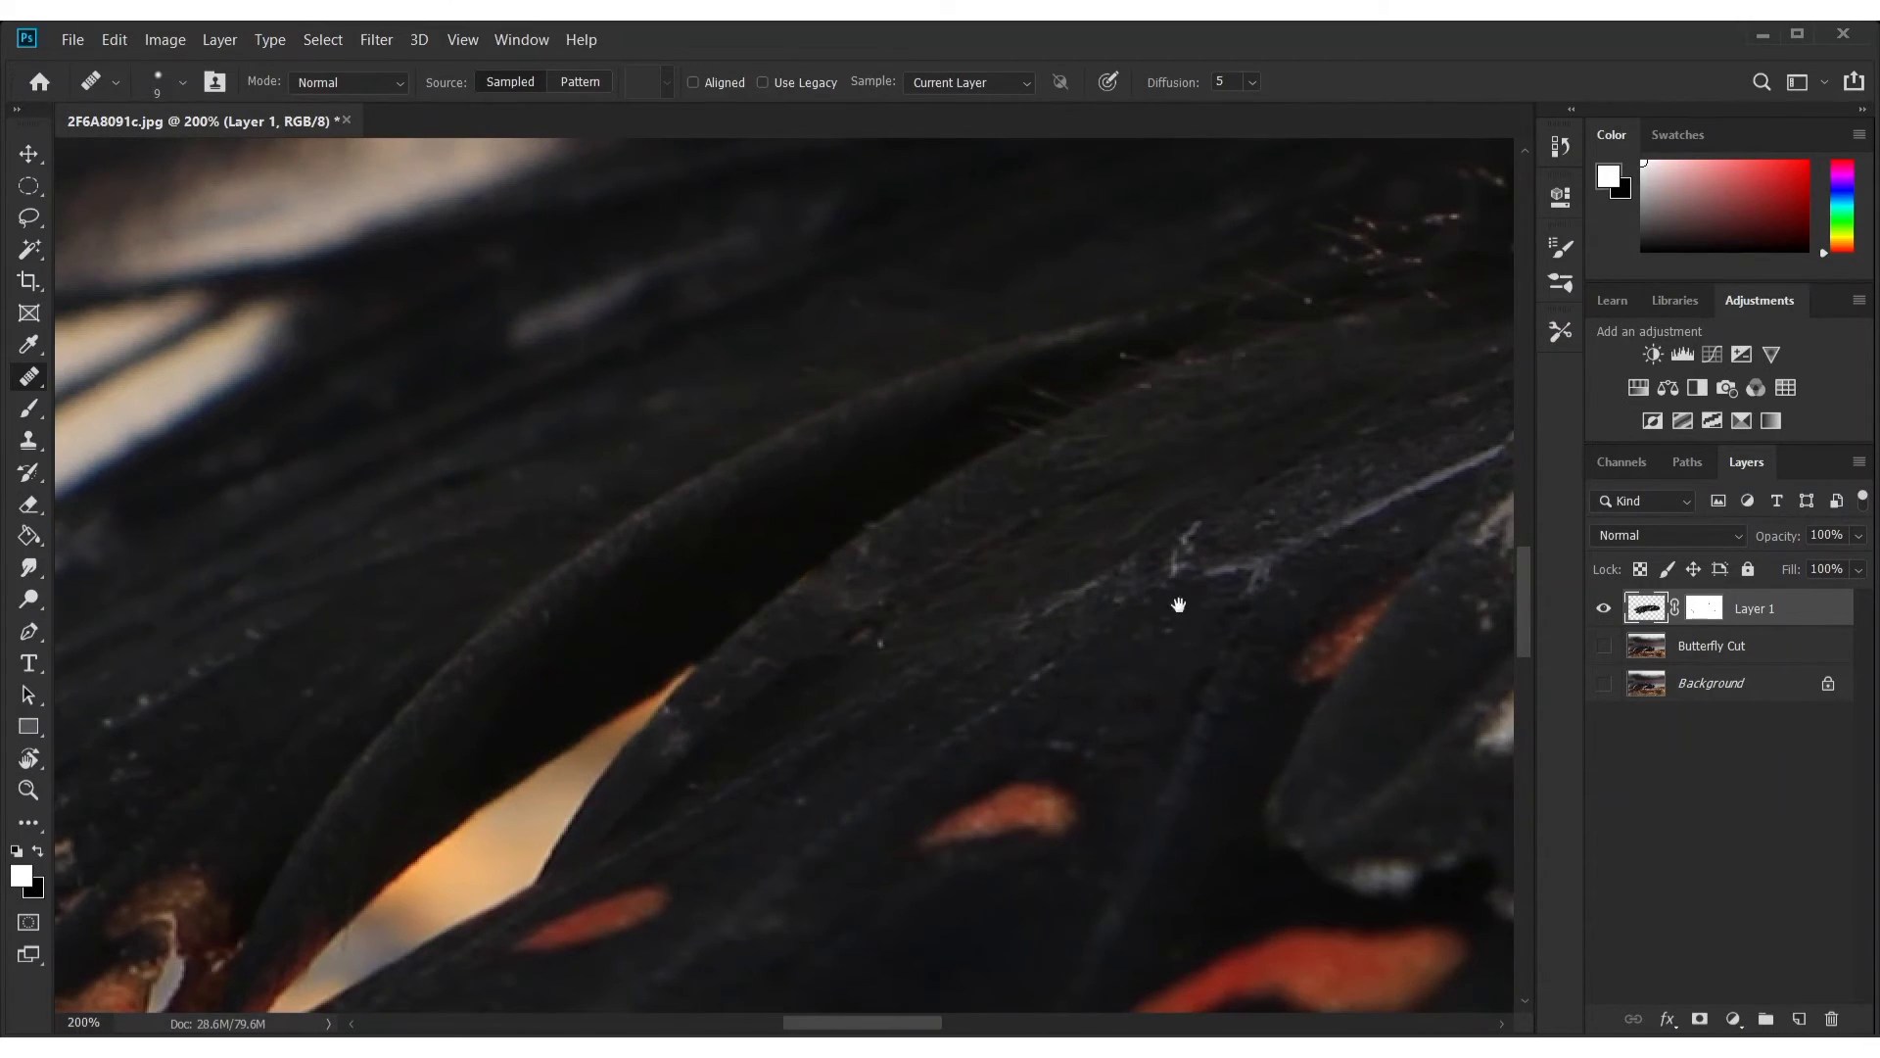
scroll(886, 828, down, 5)
scroll(953, 533, left, 5)
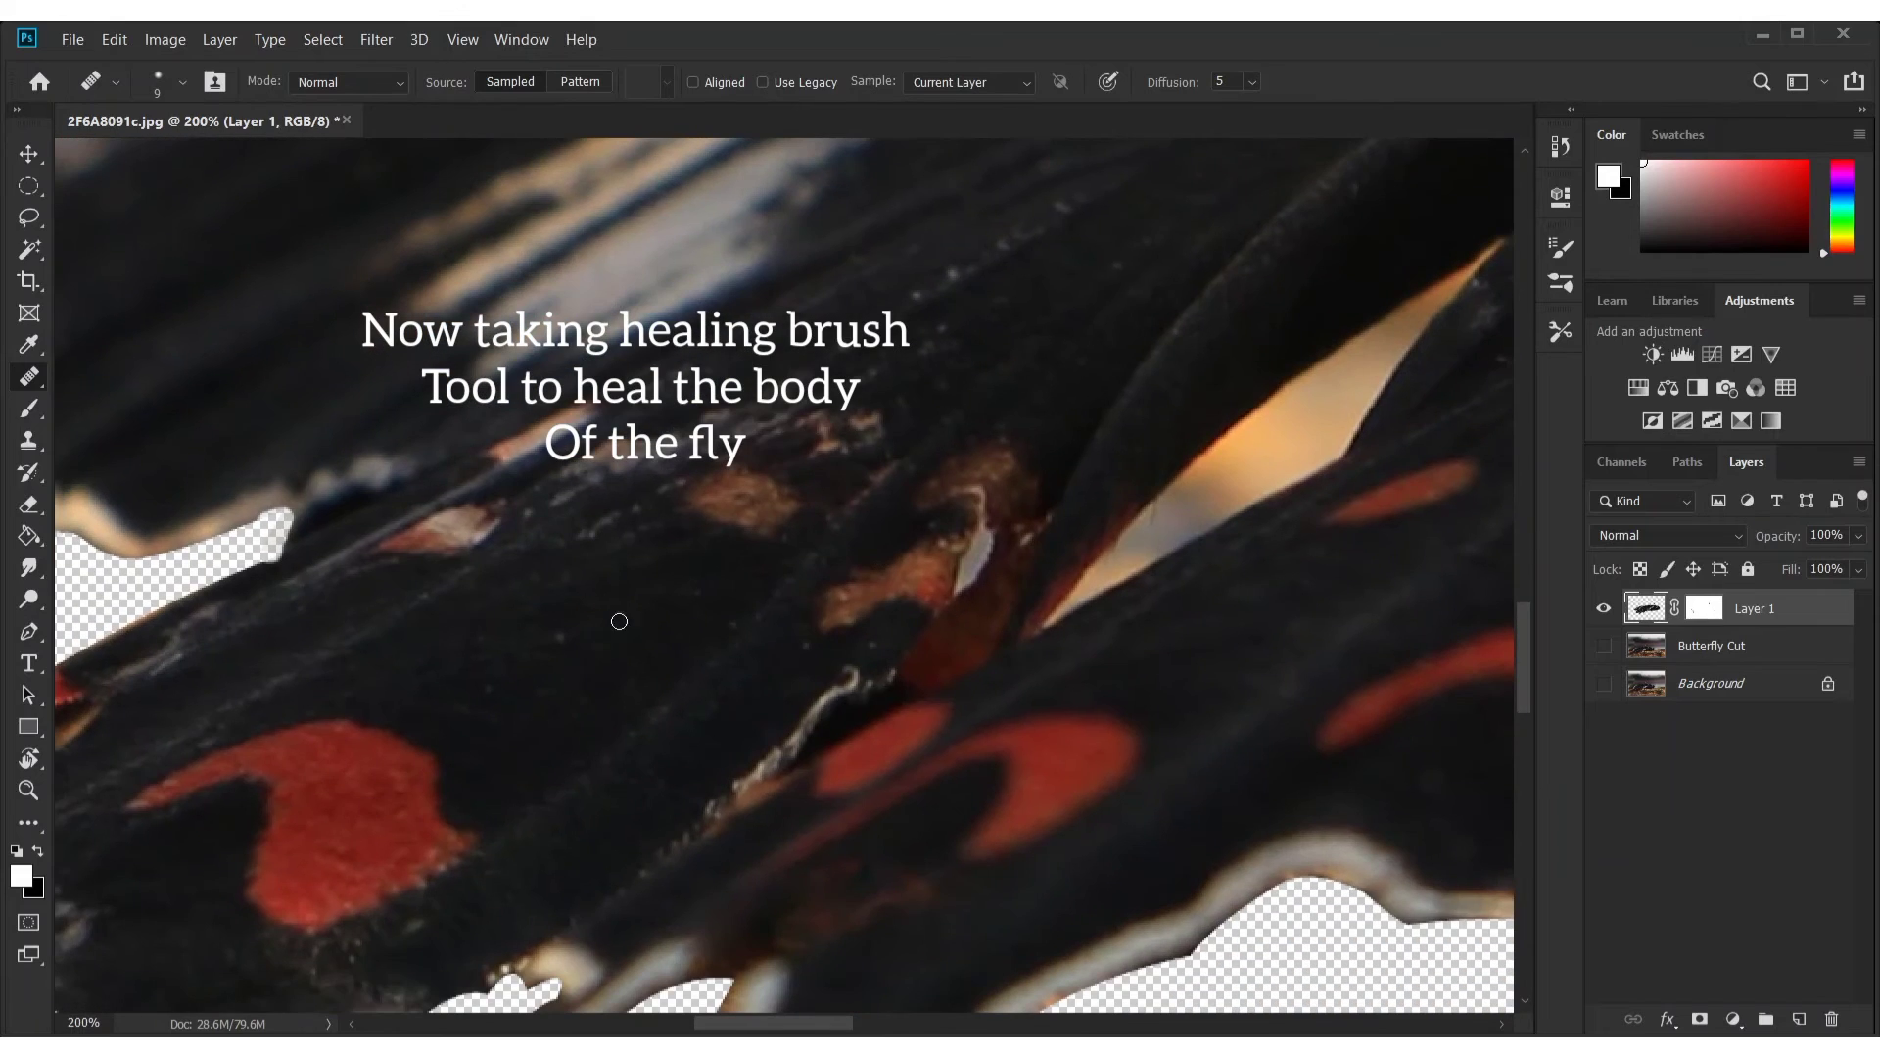
drag(769, 485, 715, 469)
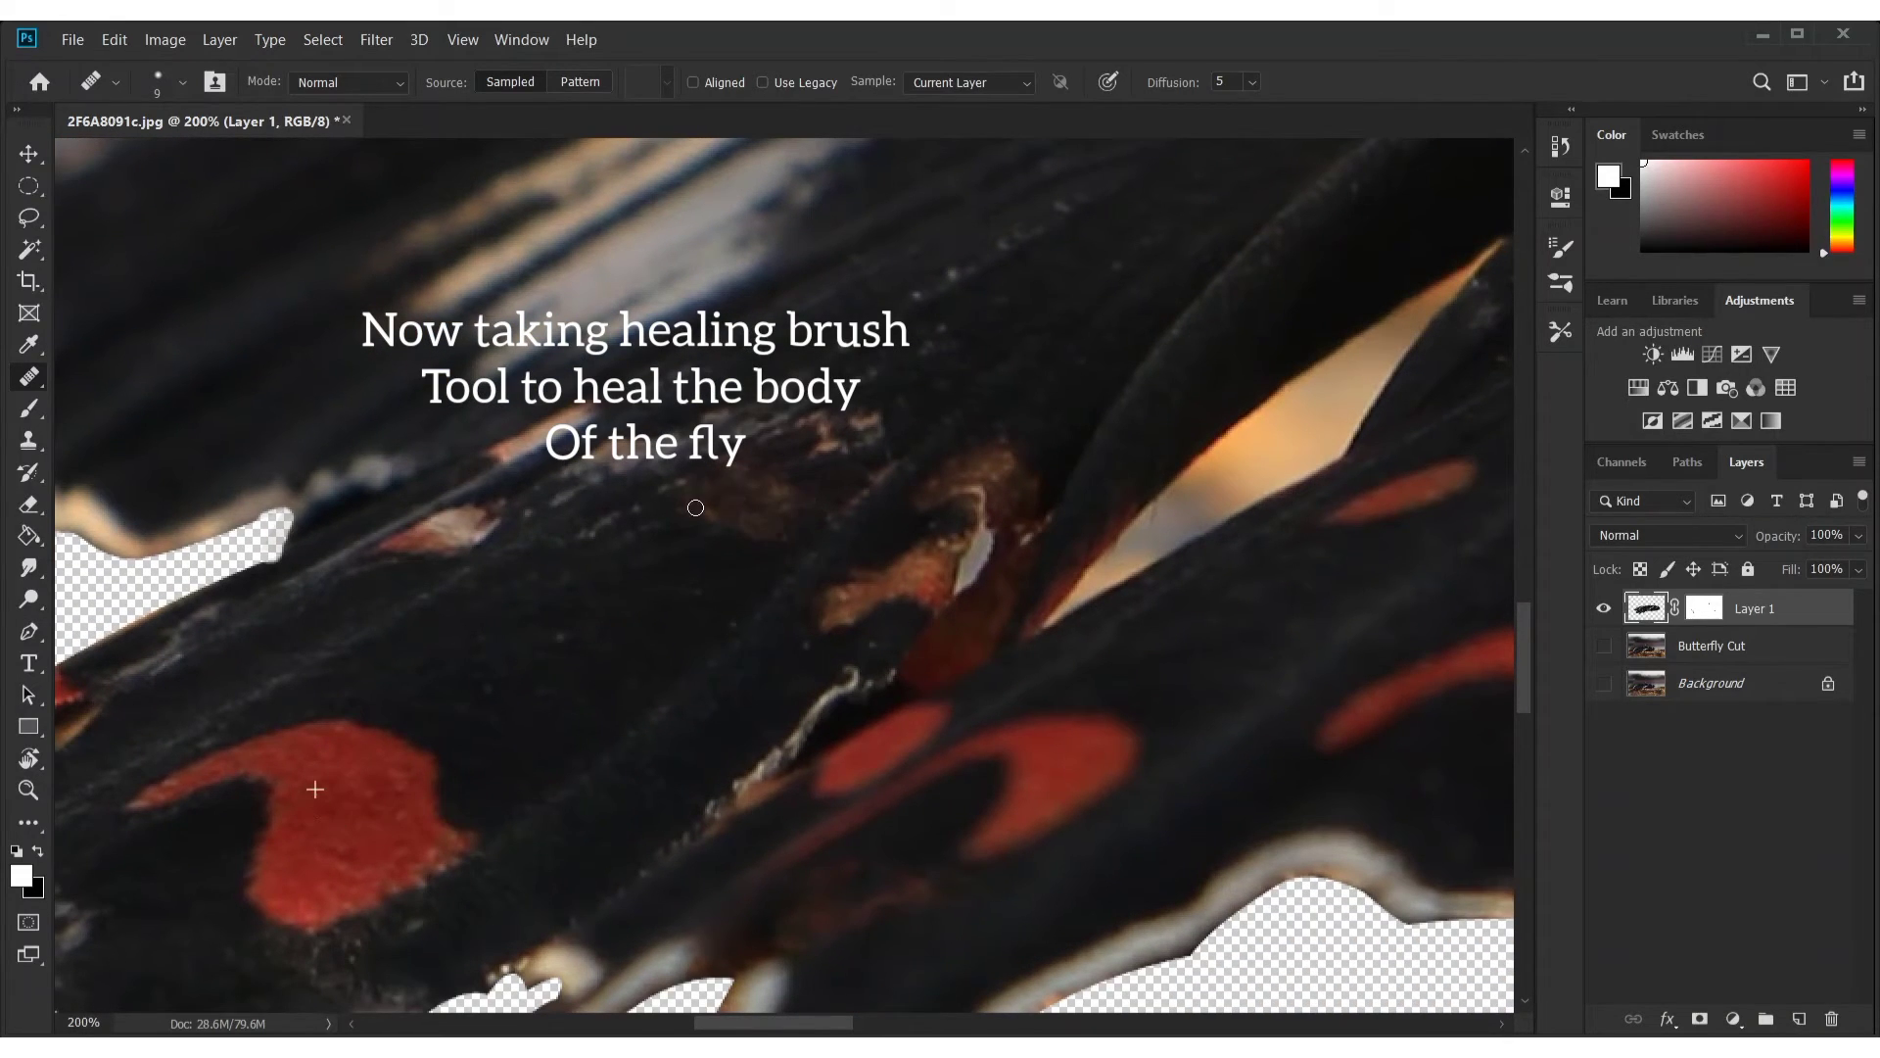
scroll(800, 504, right, 3)
scroll(800, 504, up, 1)
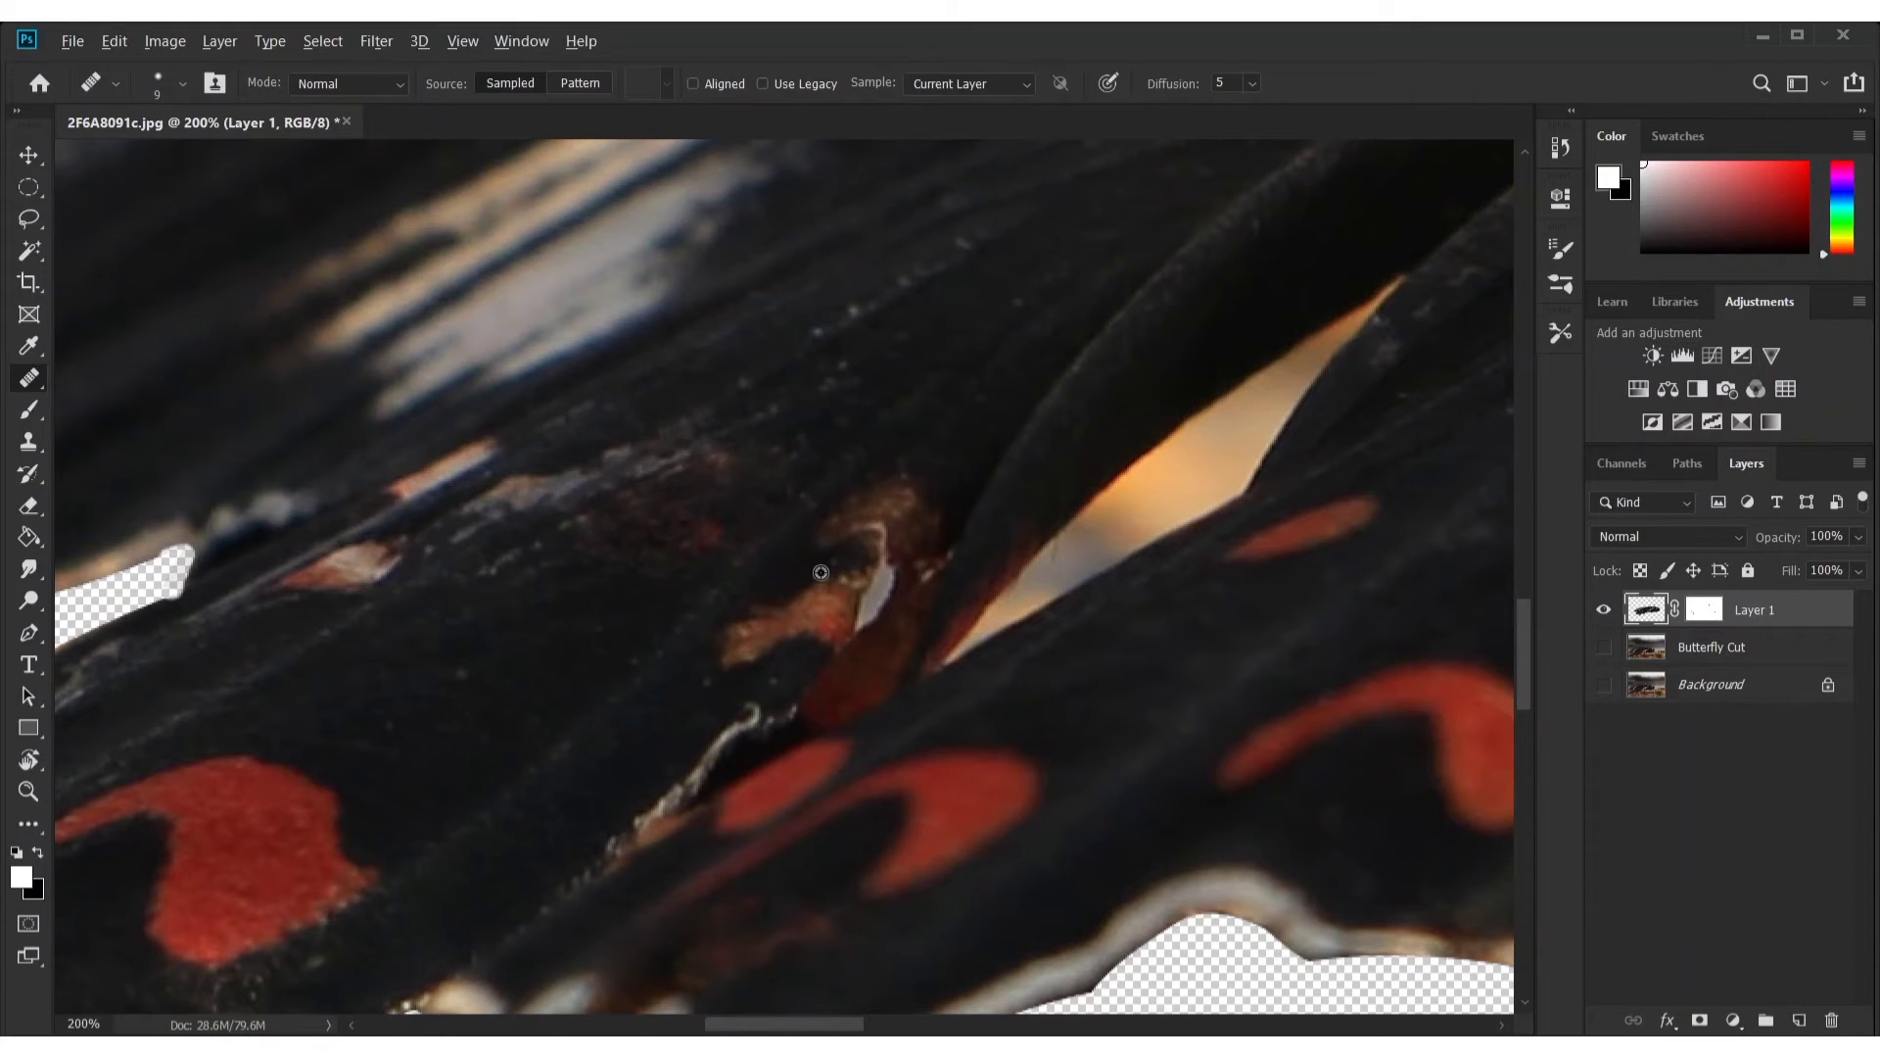
Heal the white highlights, bright specks, dark hole, reddish and orange spots on the wing
drag(821, 572, 870, 529)
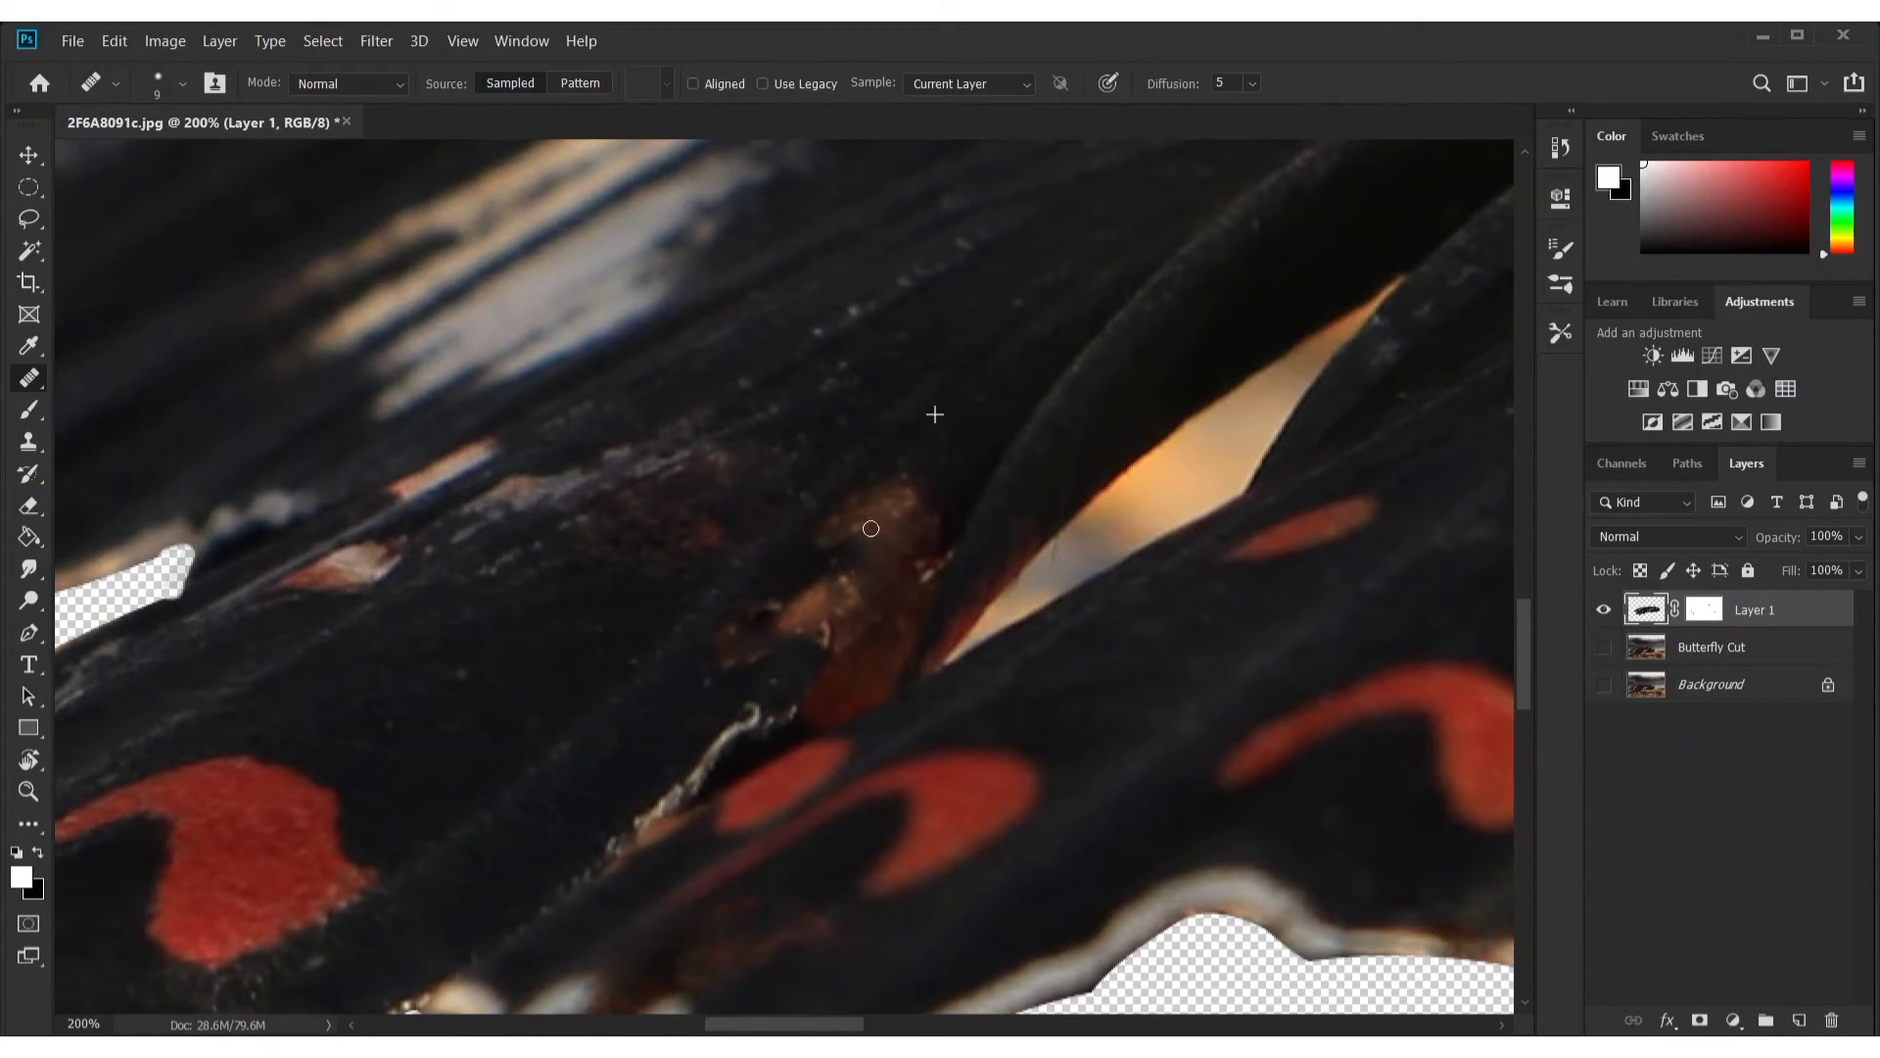
drag(817, 624, 774, 626)
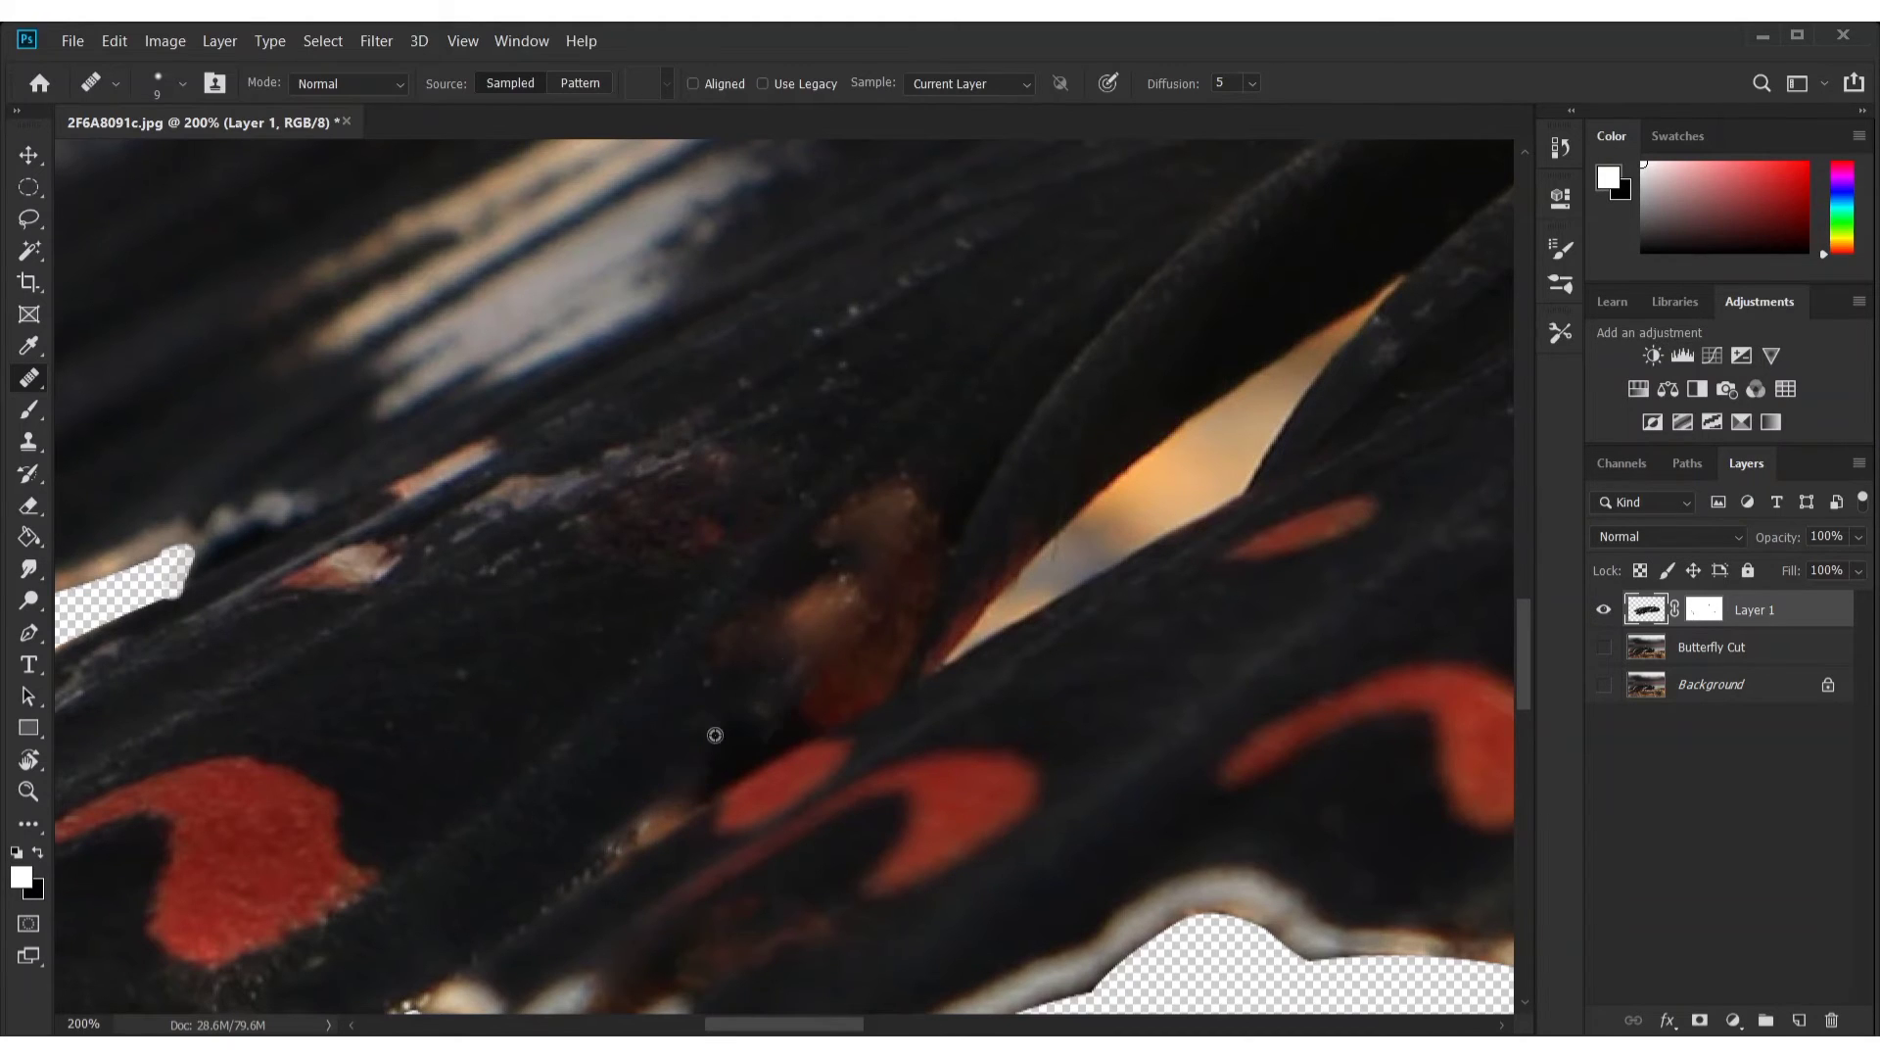
drag(680, 560, 895, 678)
mouse_move(793, 646)
mouse_down()
mouse_move(680, 642)
mouse_move(881, 613)
mouse_move(659, 654)
mouse_move(744, 635)
mouse_up()
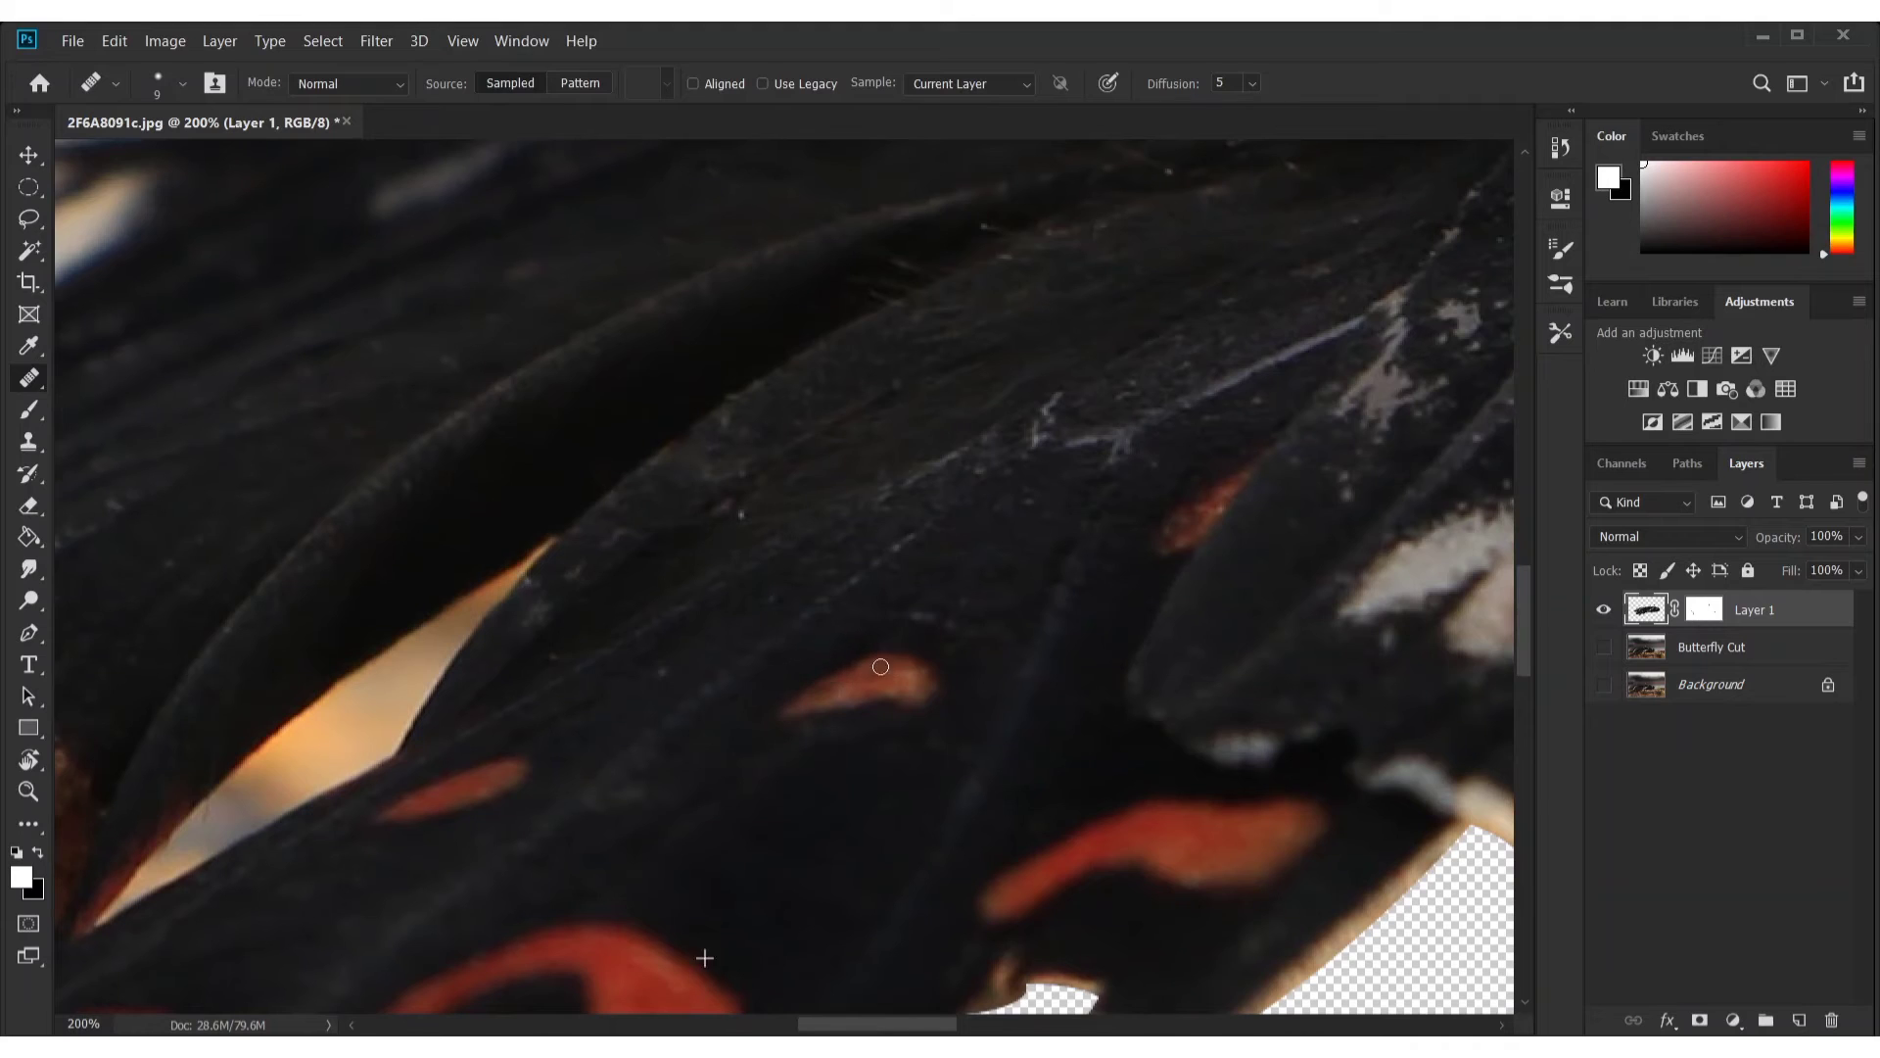
mouse_move(880, 667)
mouse_down()
mouse_move(803, 698)
mouse_move(916, 682)
mouse_up()
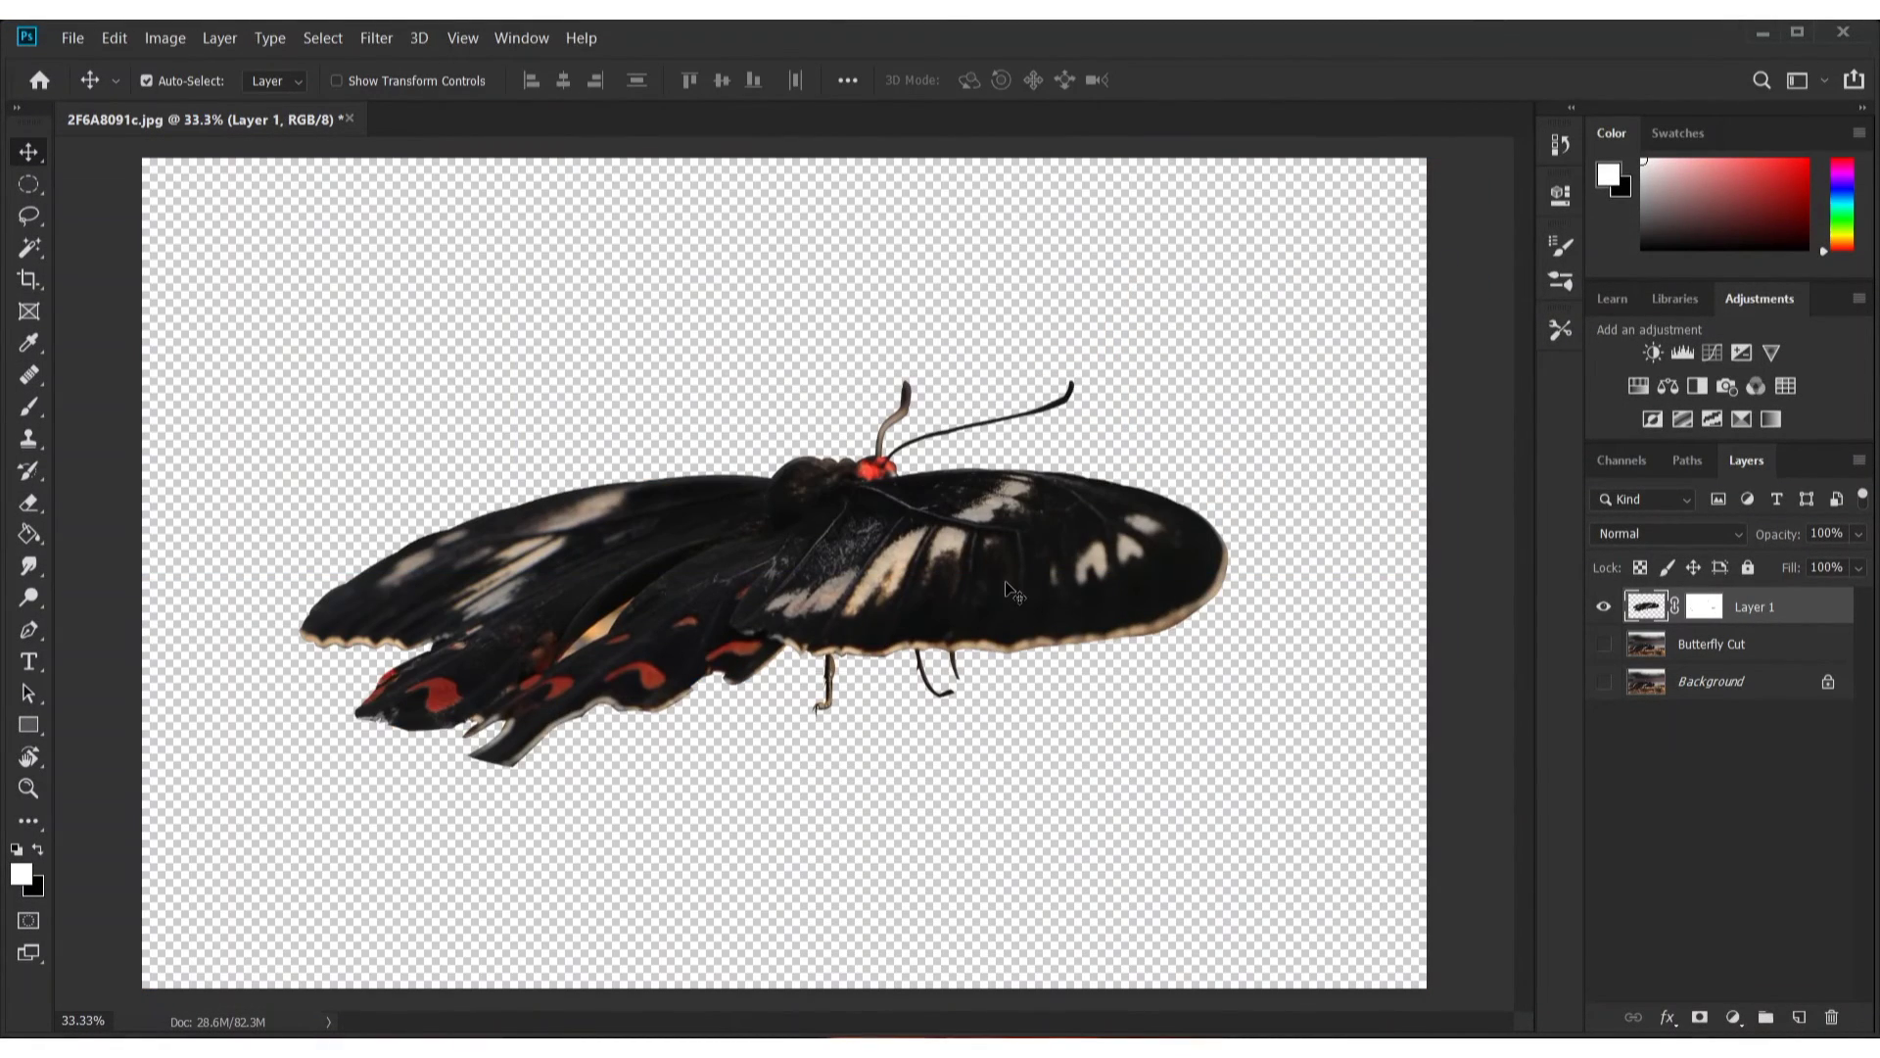
Paste 'idesgin & Graphics' as black (000000) text at the lower right, commit it, and hide its layer
key(t)
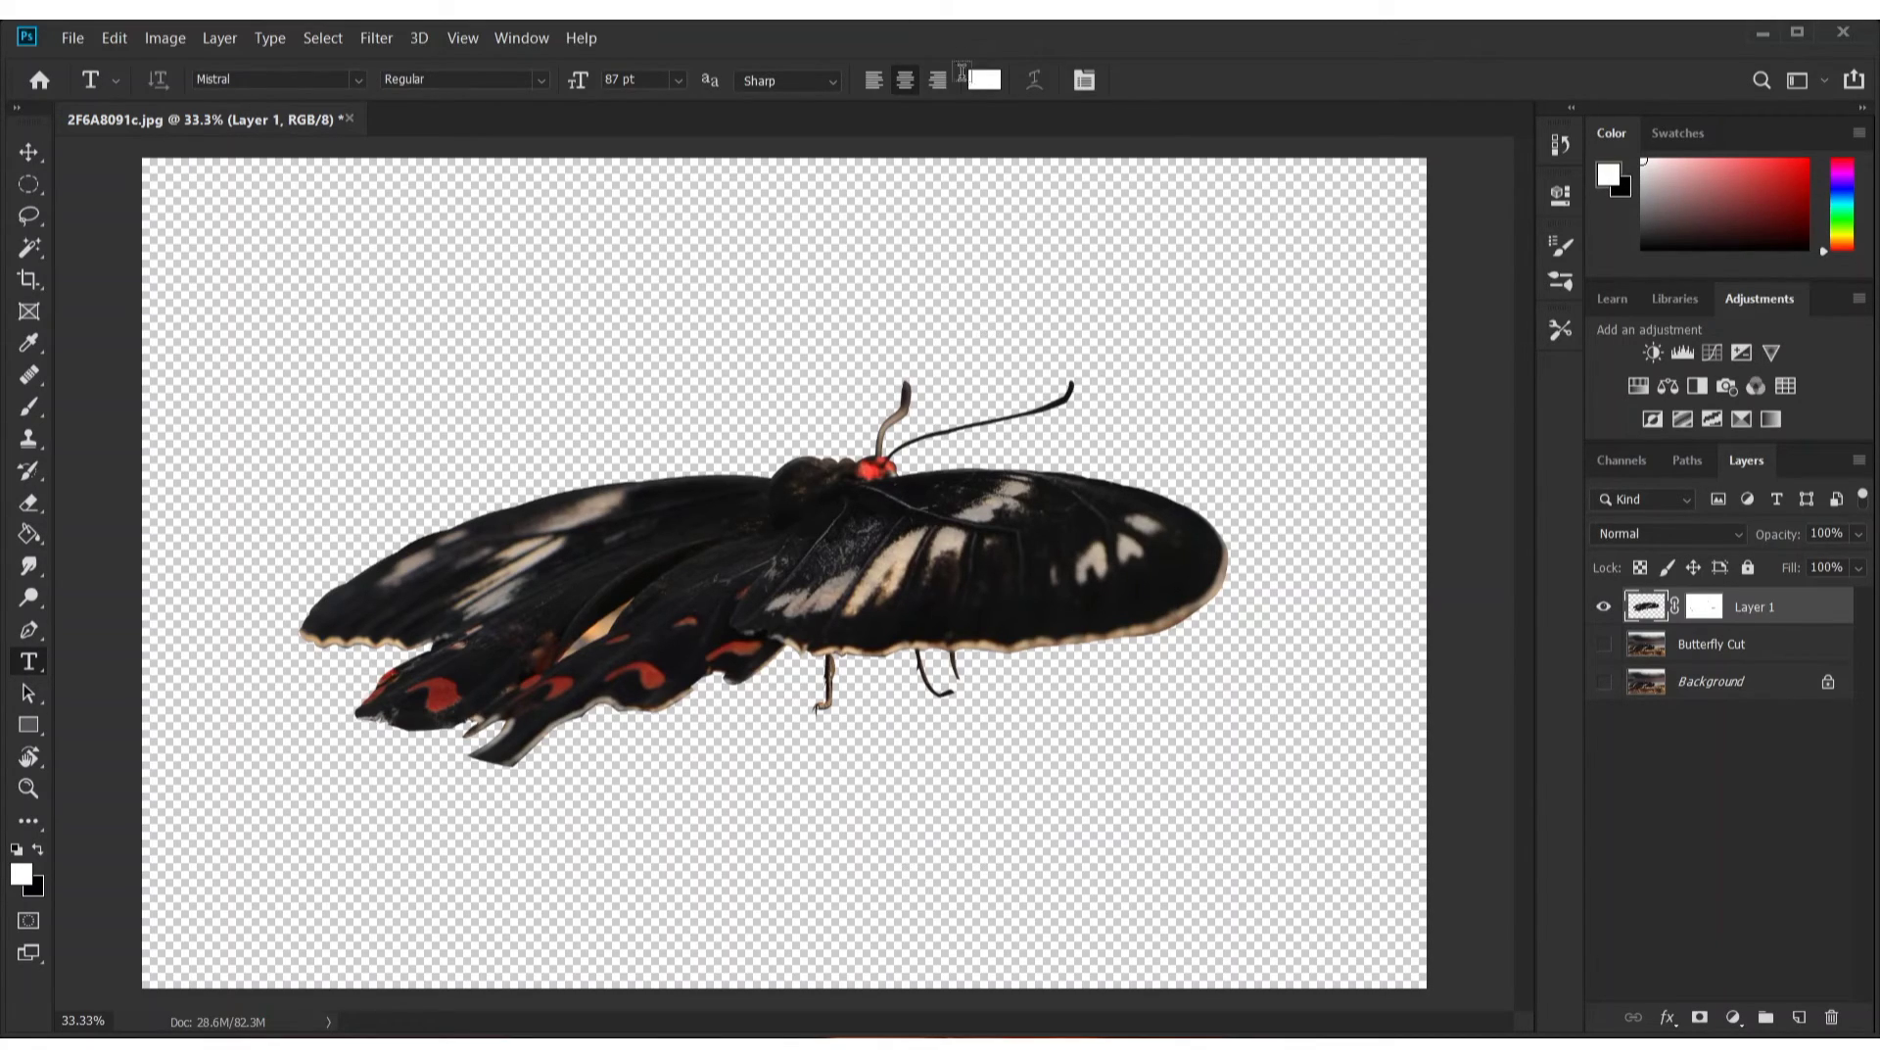
text(Text  or watermark)
click(910, 859)
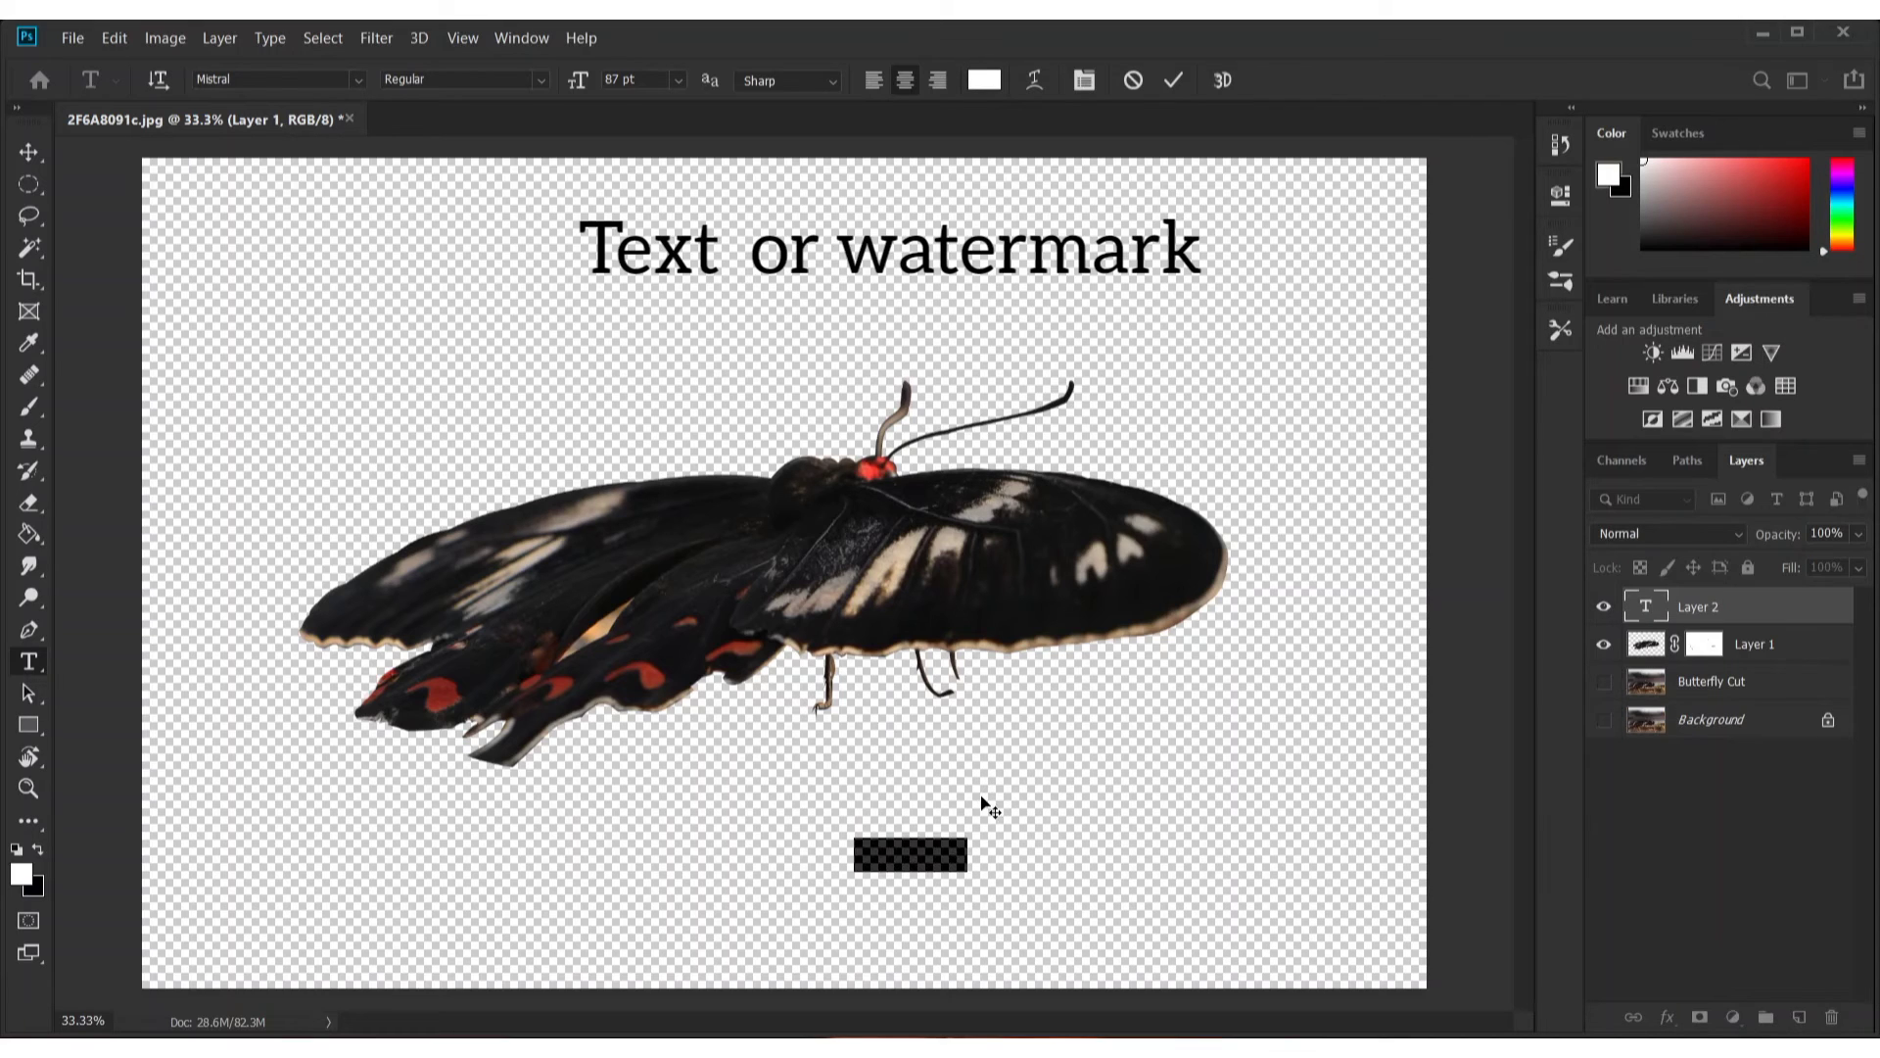
key(BackSpace)
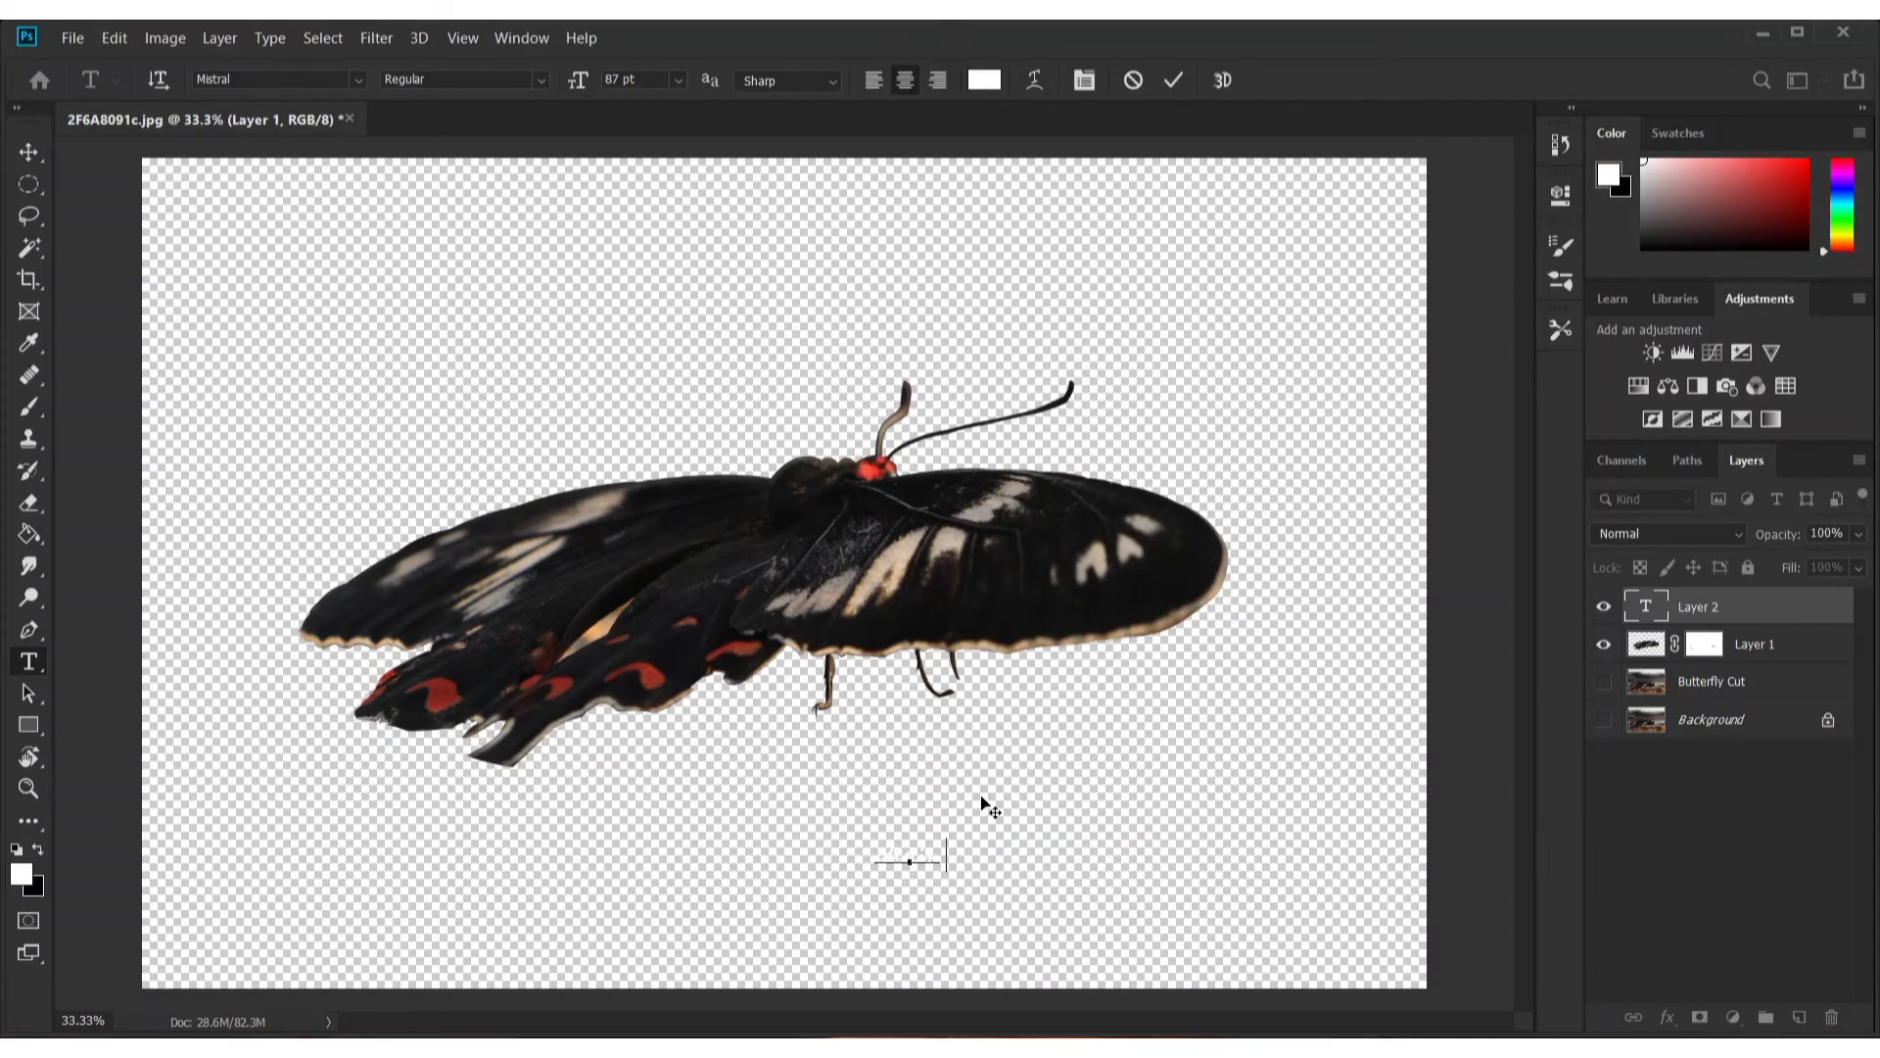
key(ctrl+v)
click(984, 83)
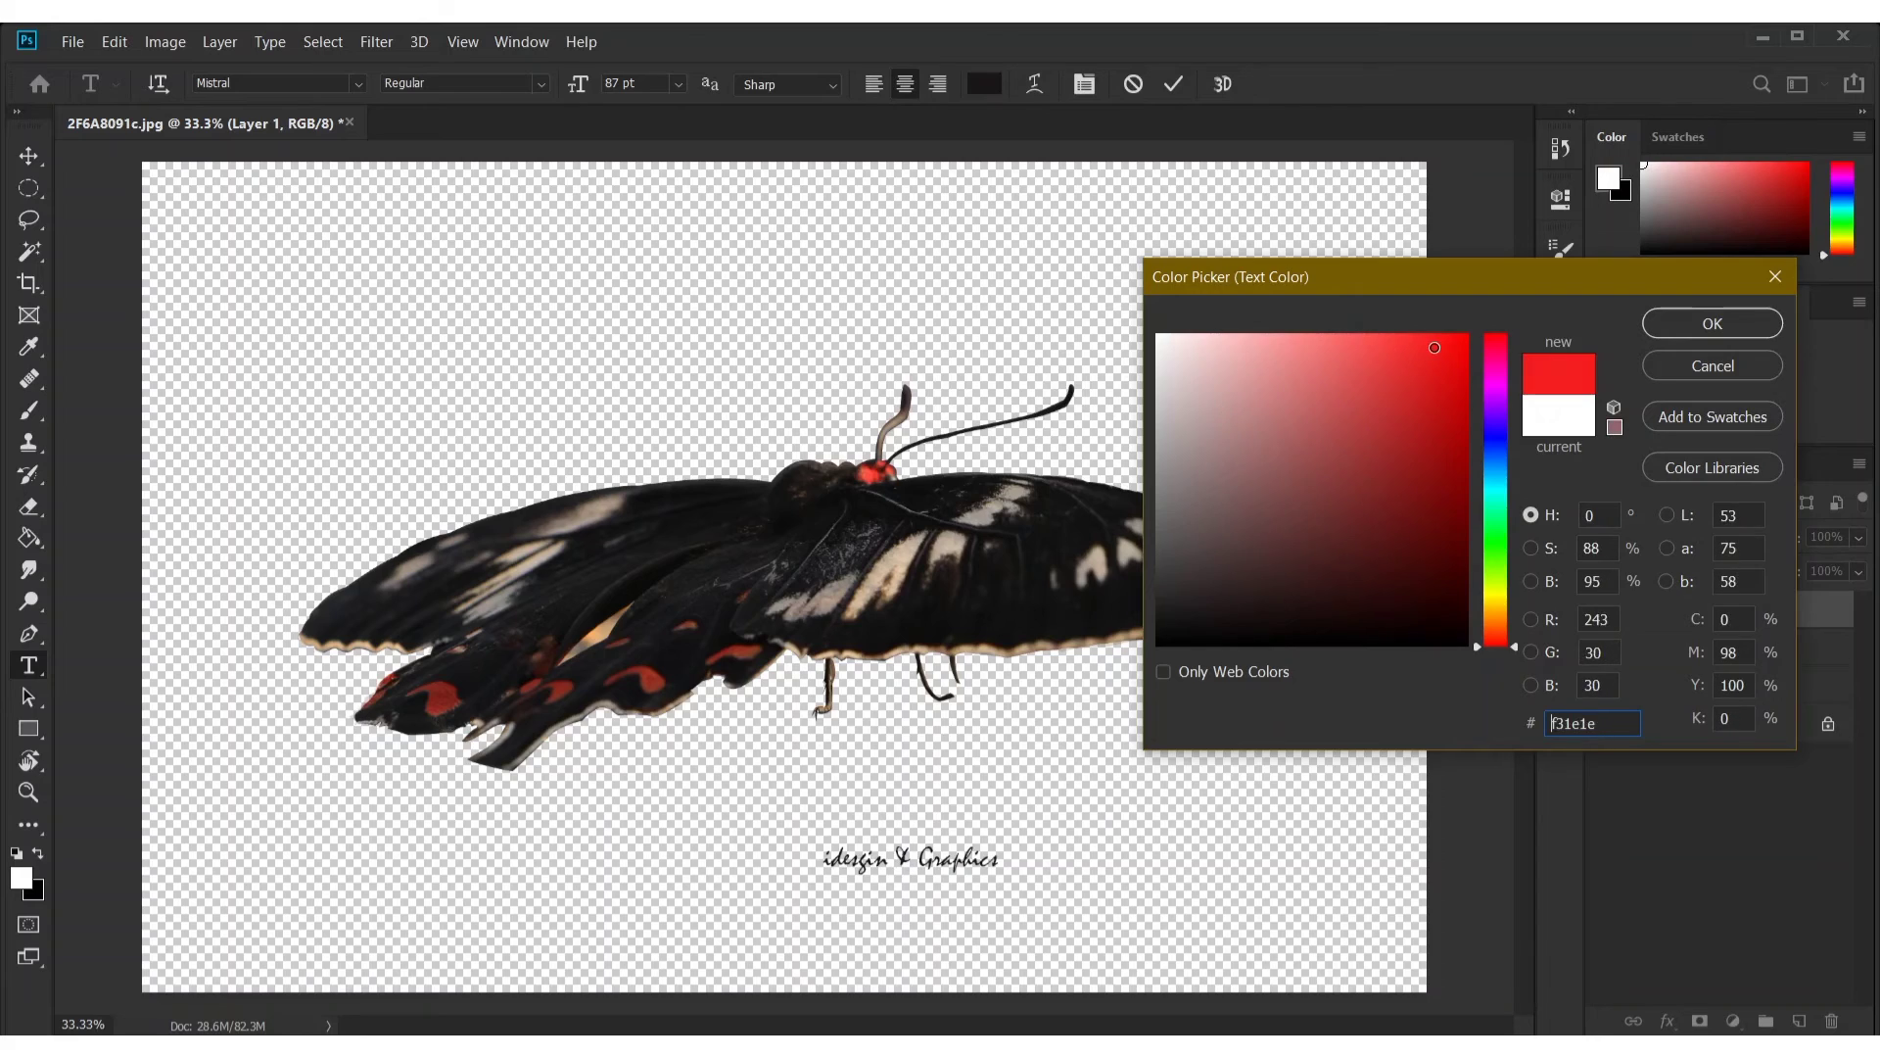
text(000000)
key(Return)
drag(989, 885, 1386, 782)
key(ctrl+Return)
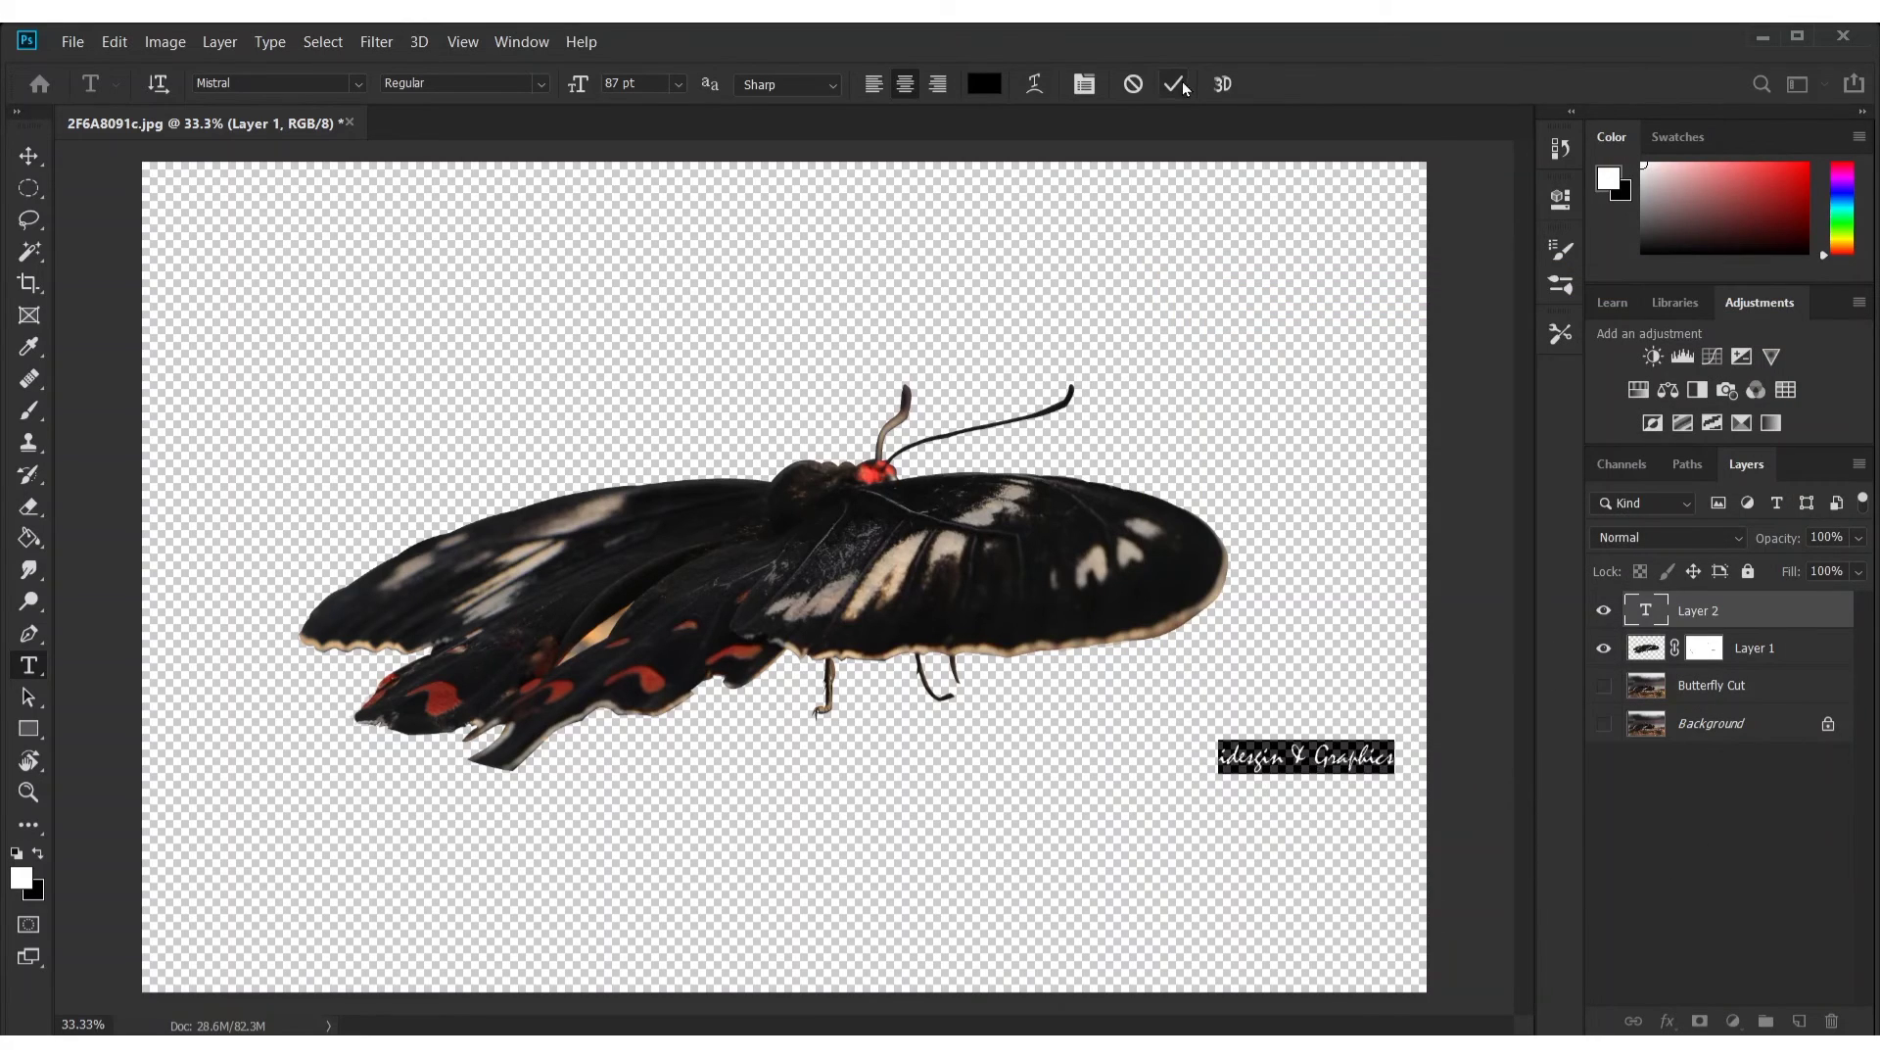
click(1603, 610)
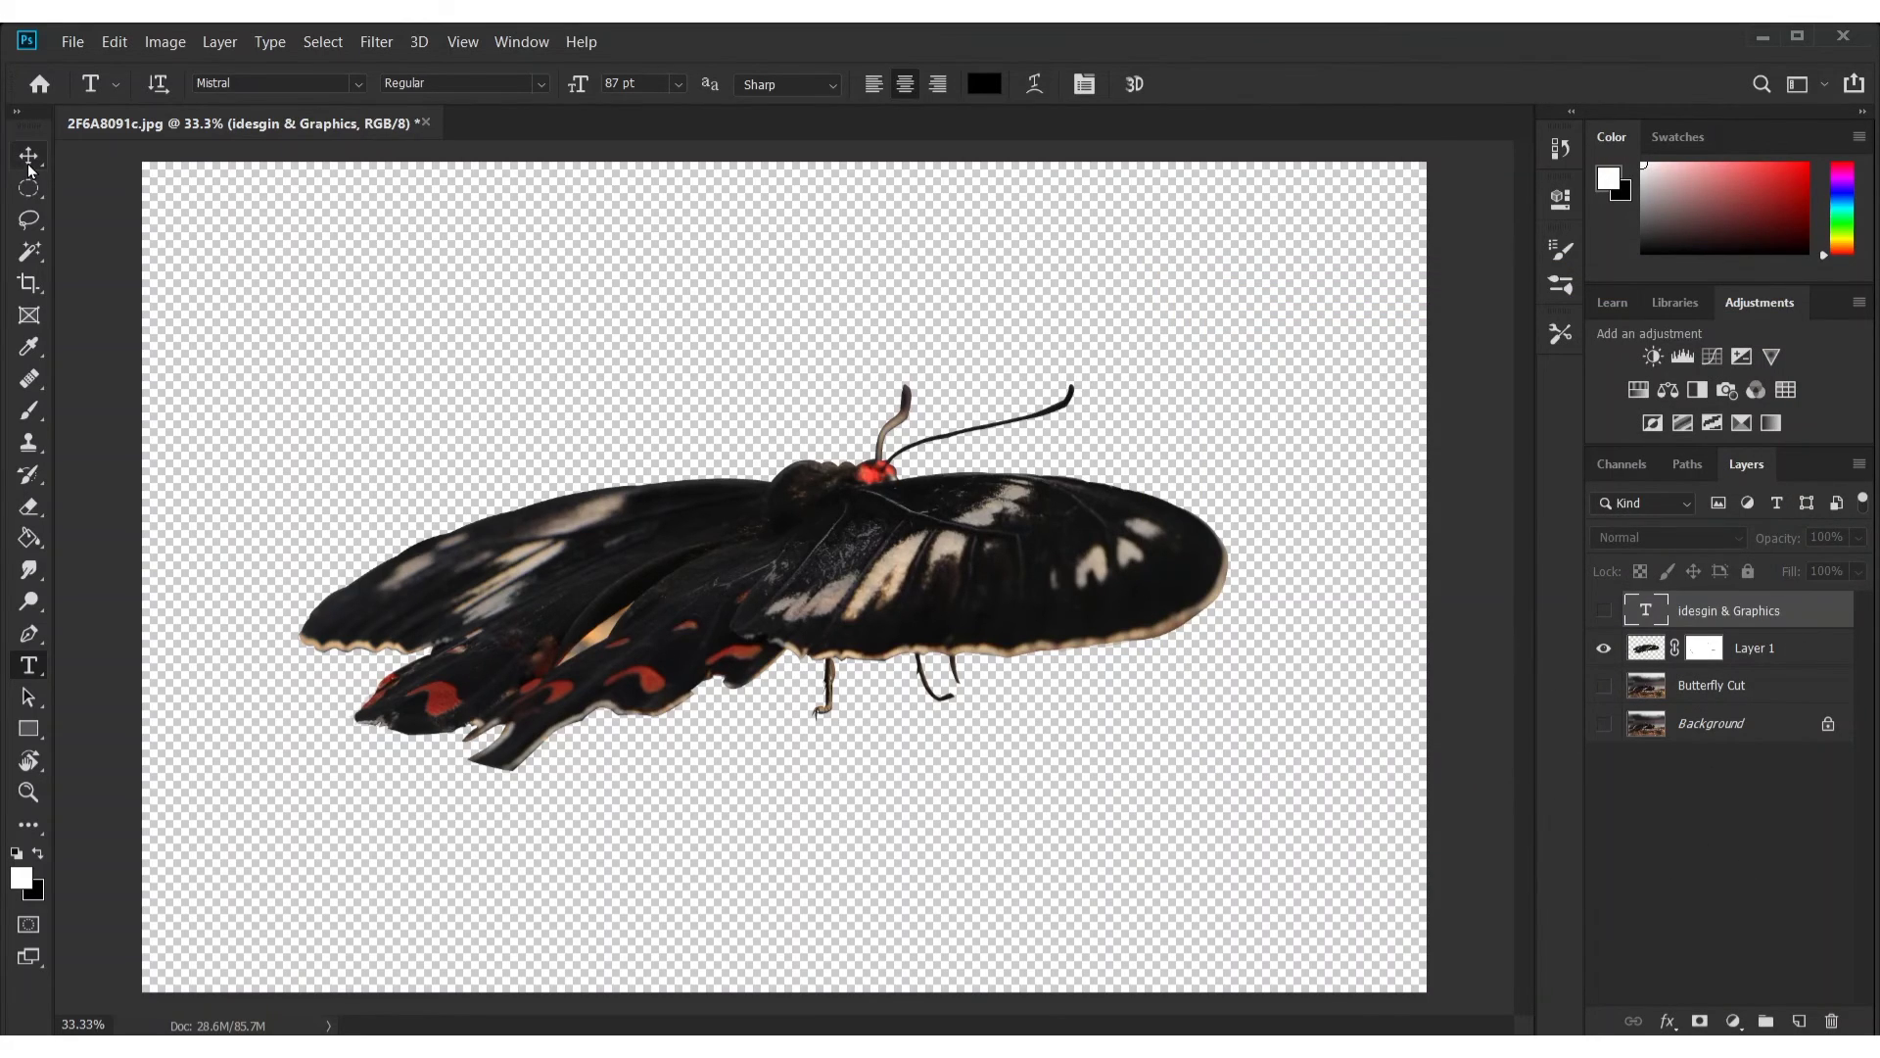
click(28, 156)
Start Save As with PNG chosen as the file type
click(72, 43)
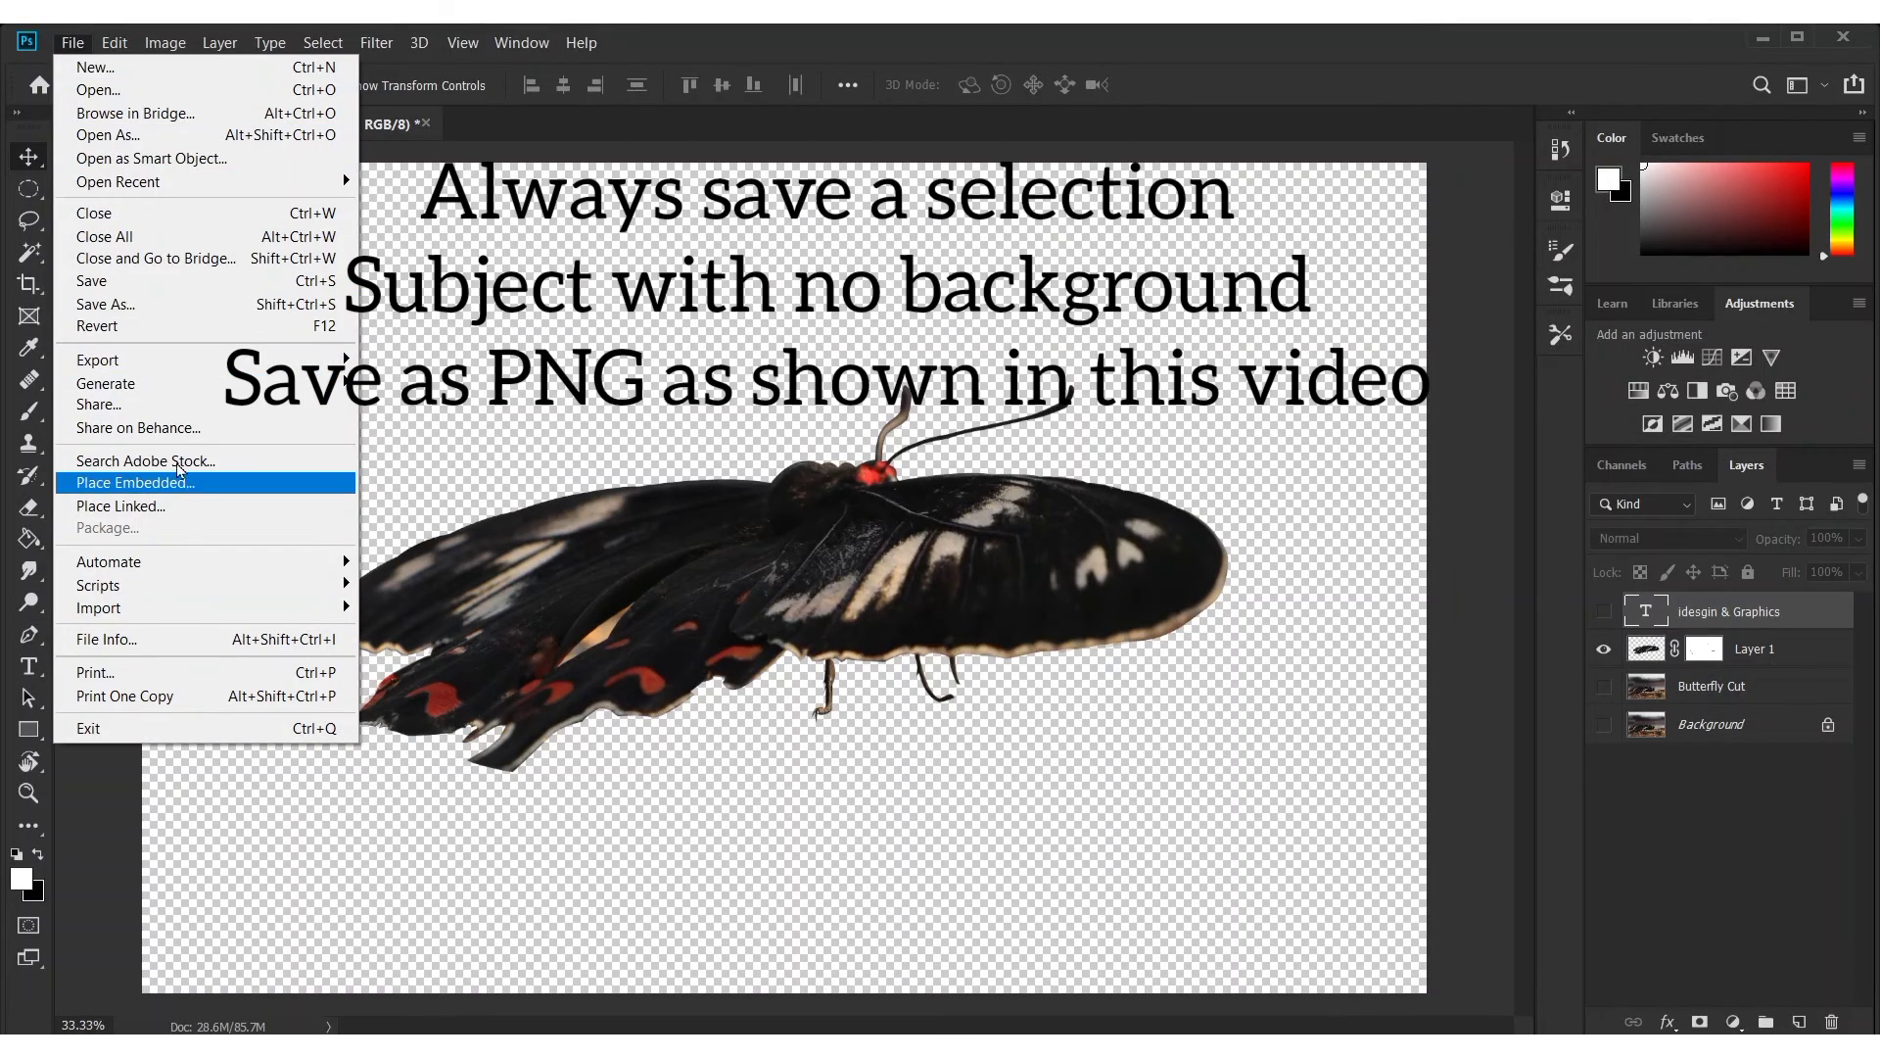
click(179, 310)
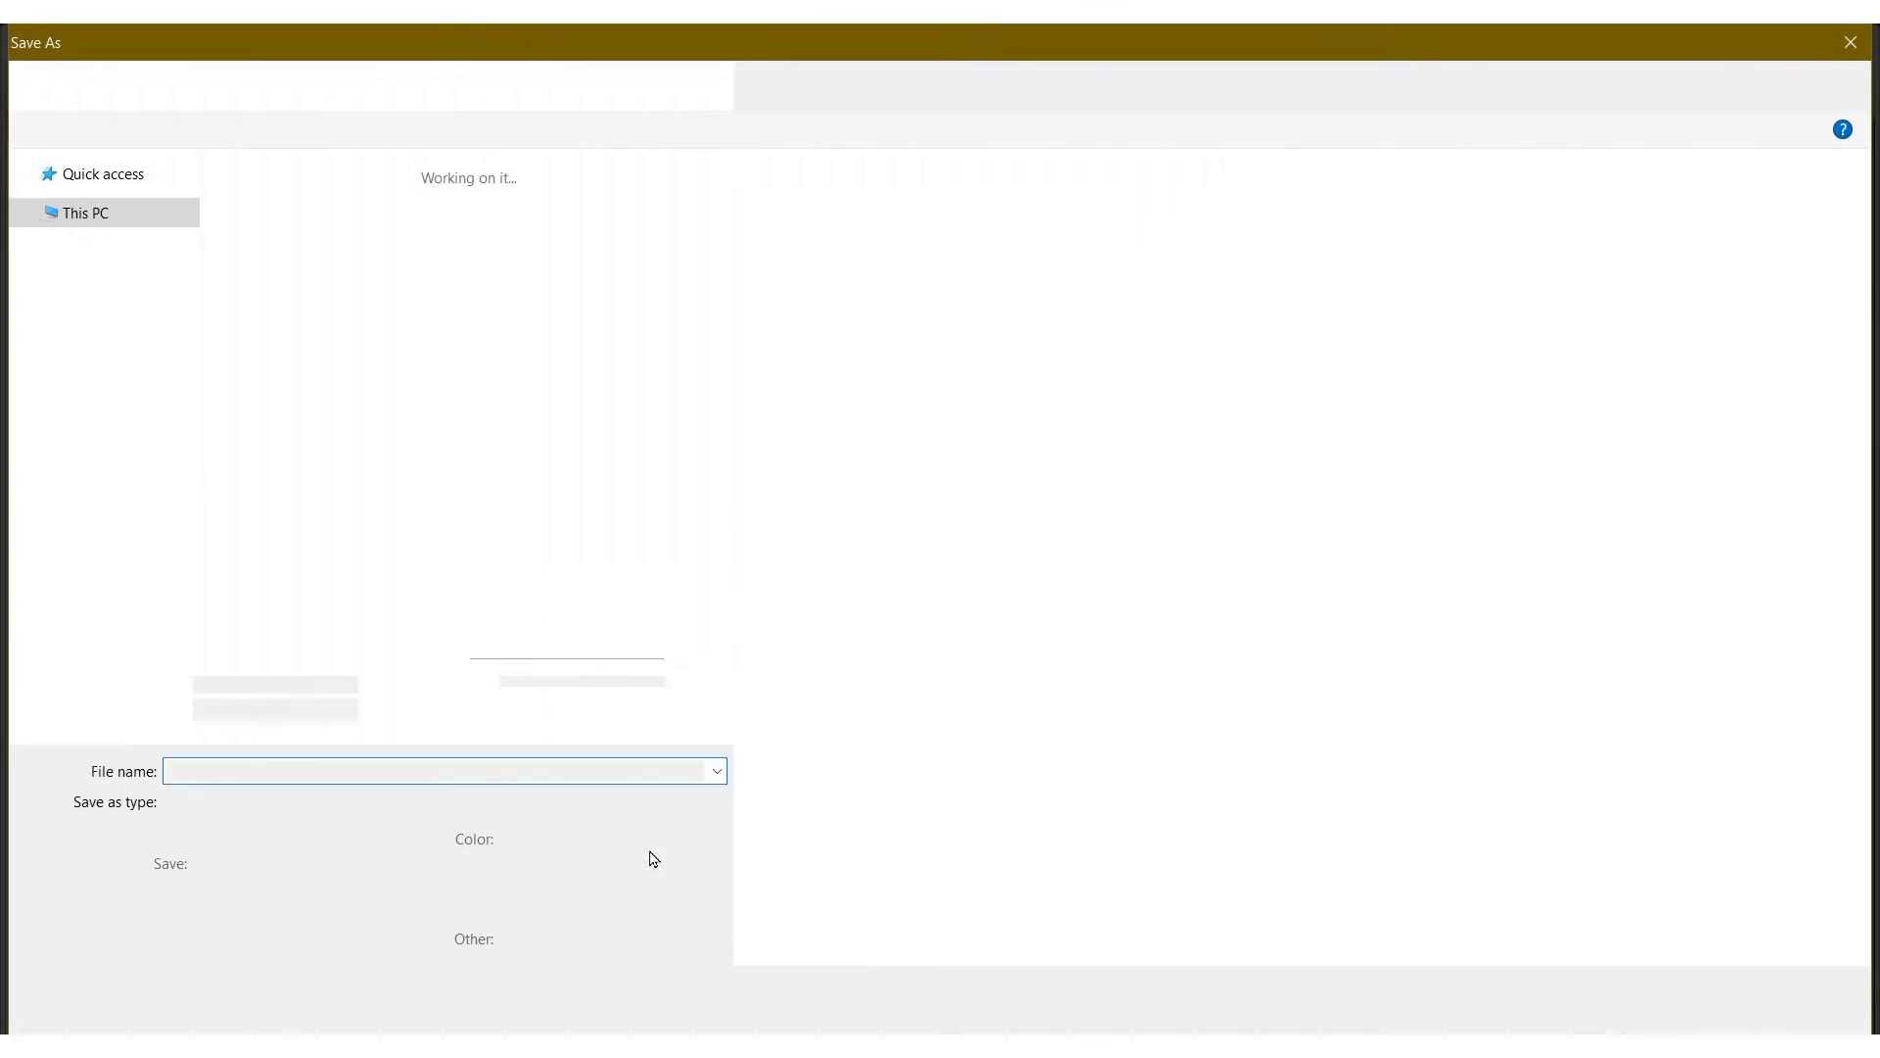
click(568, 801)
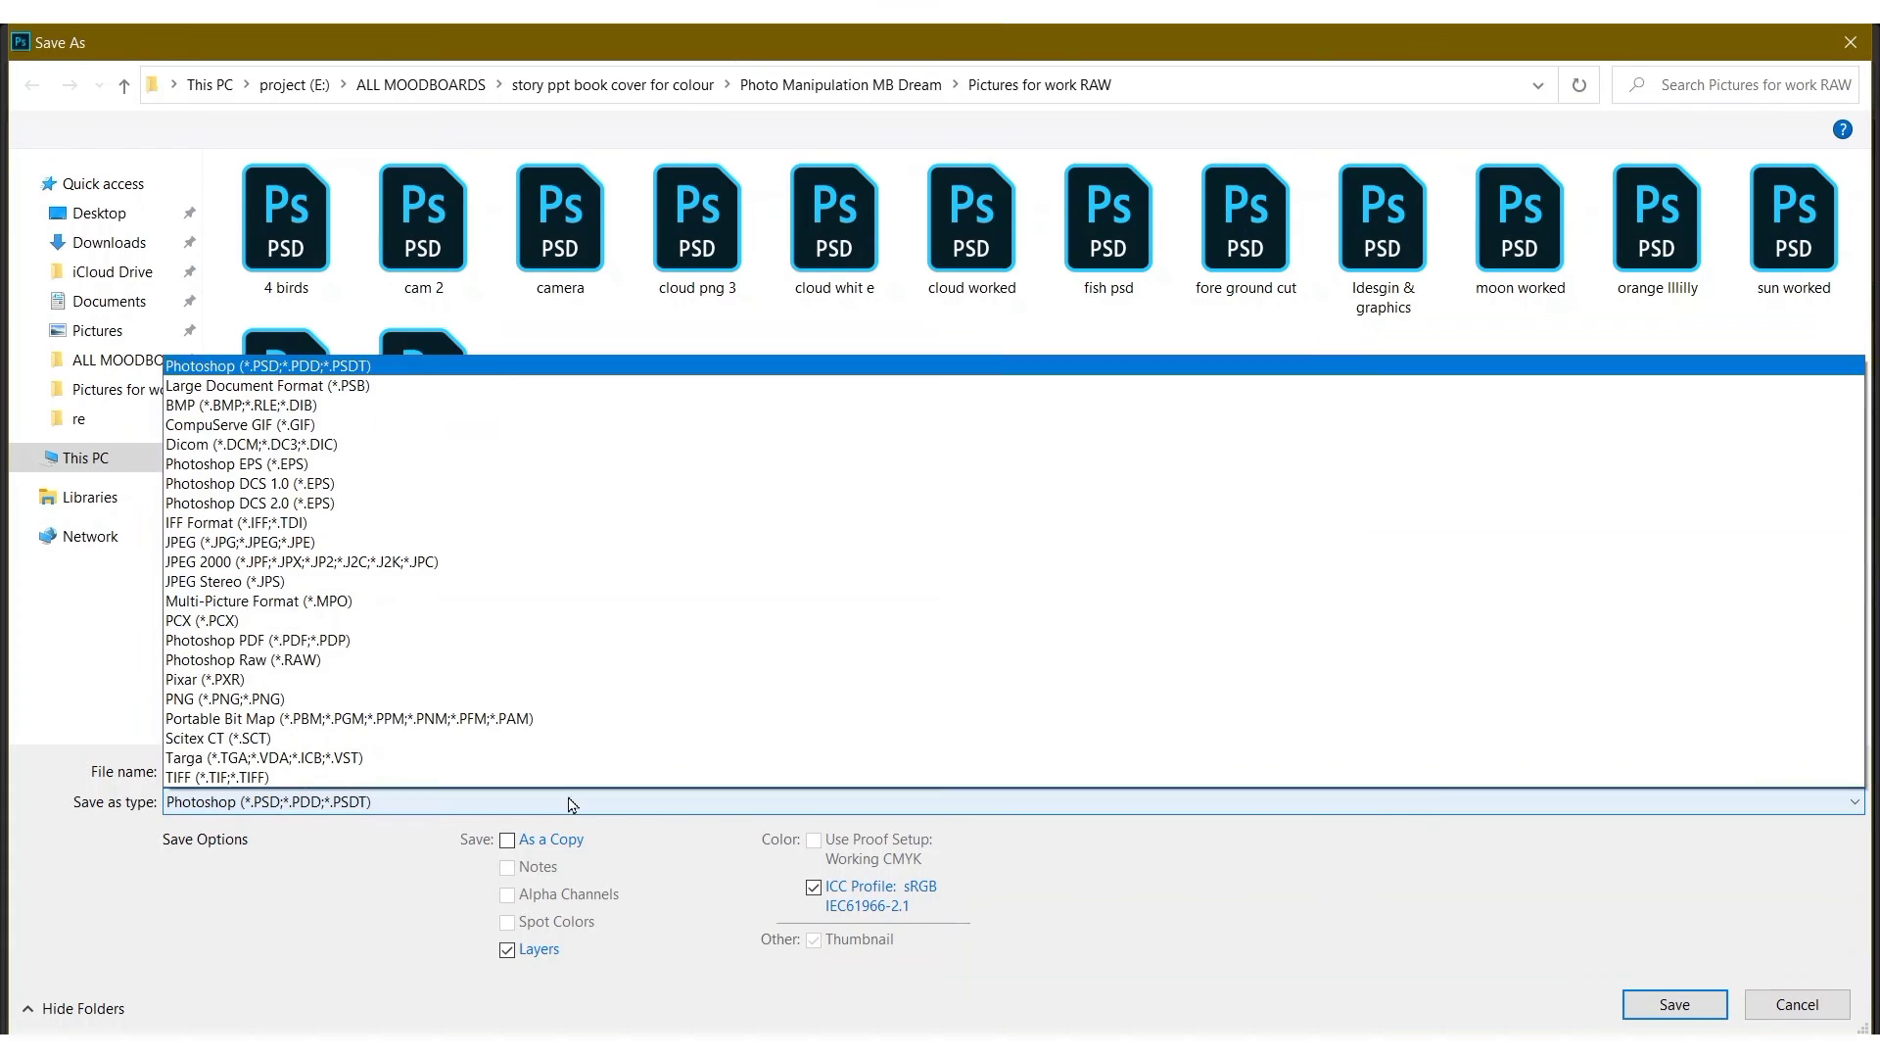
click(286, 697)
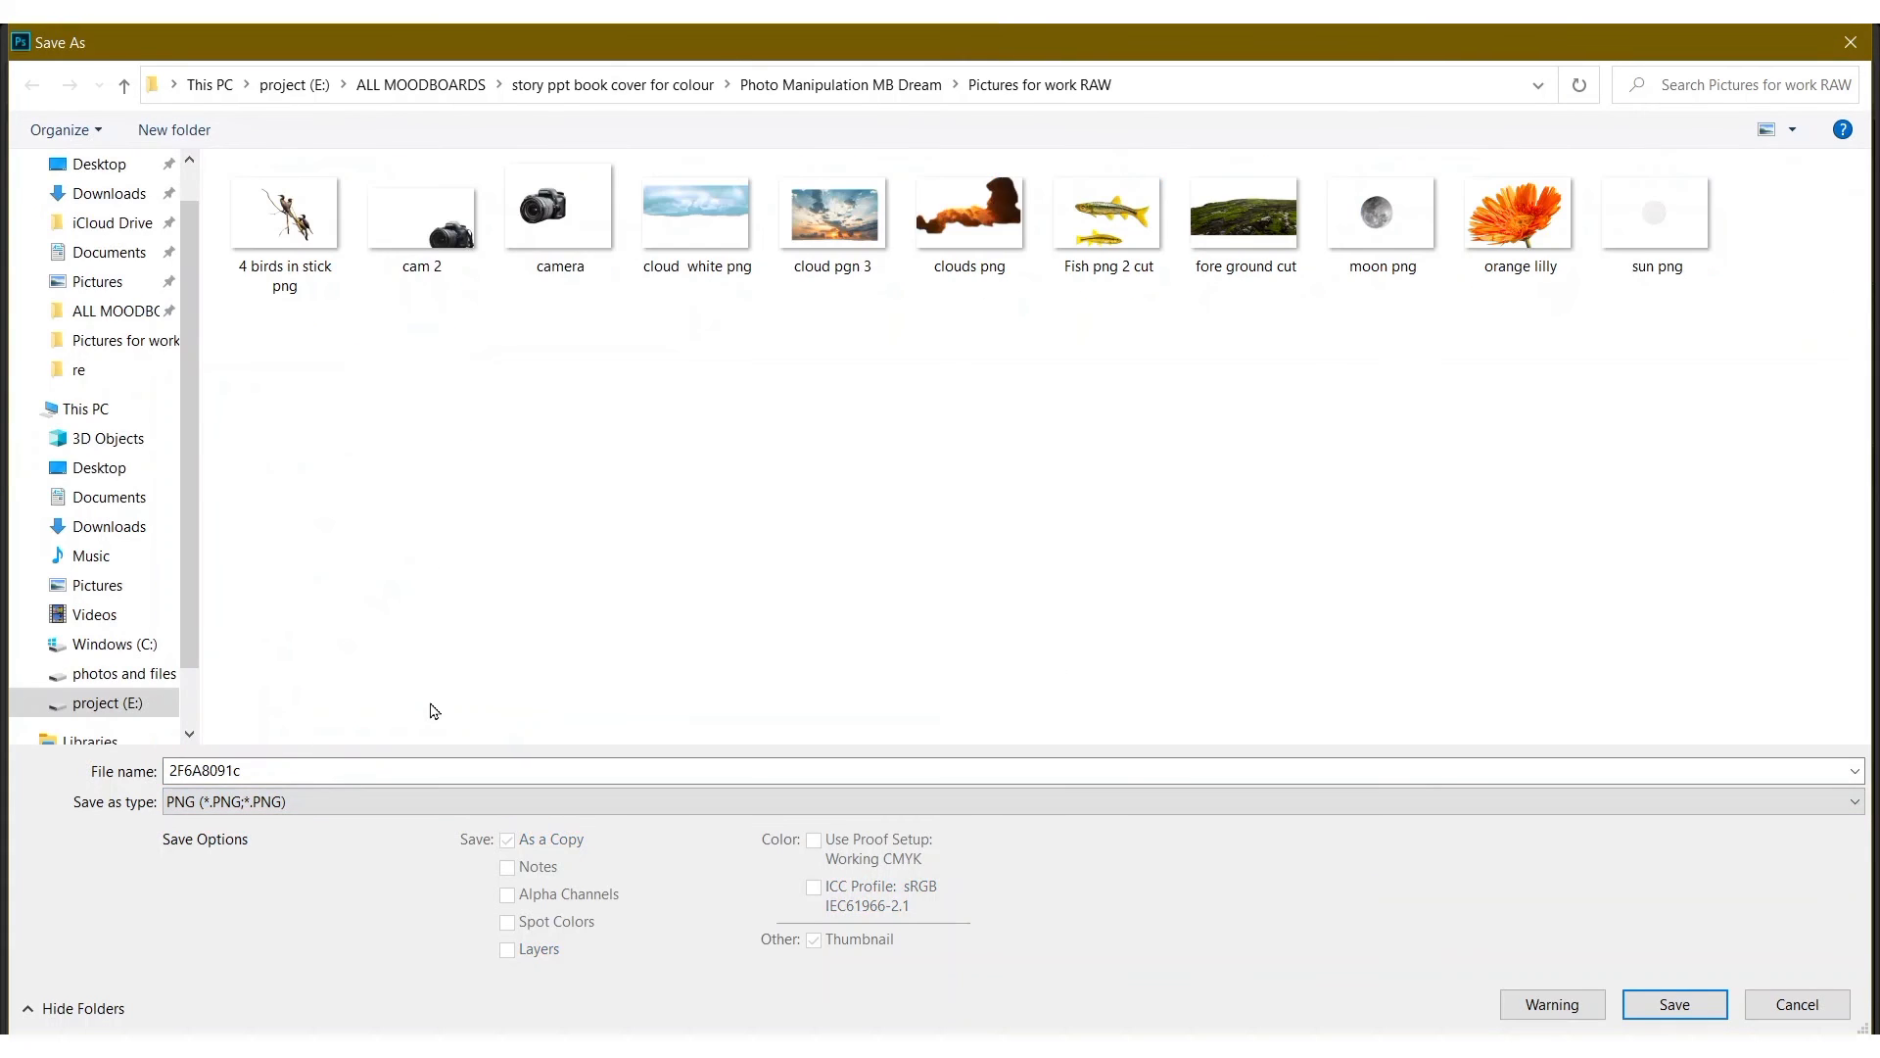
Name the file 'Butterfly PNG' and save it, accepting the default PNG options
double_click(921, 764)
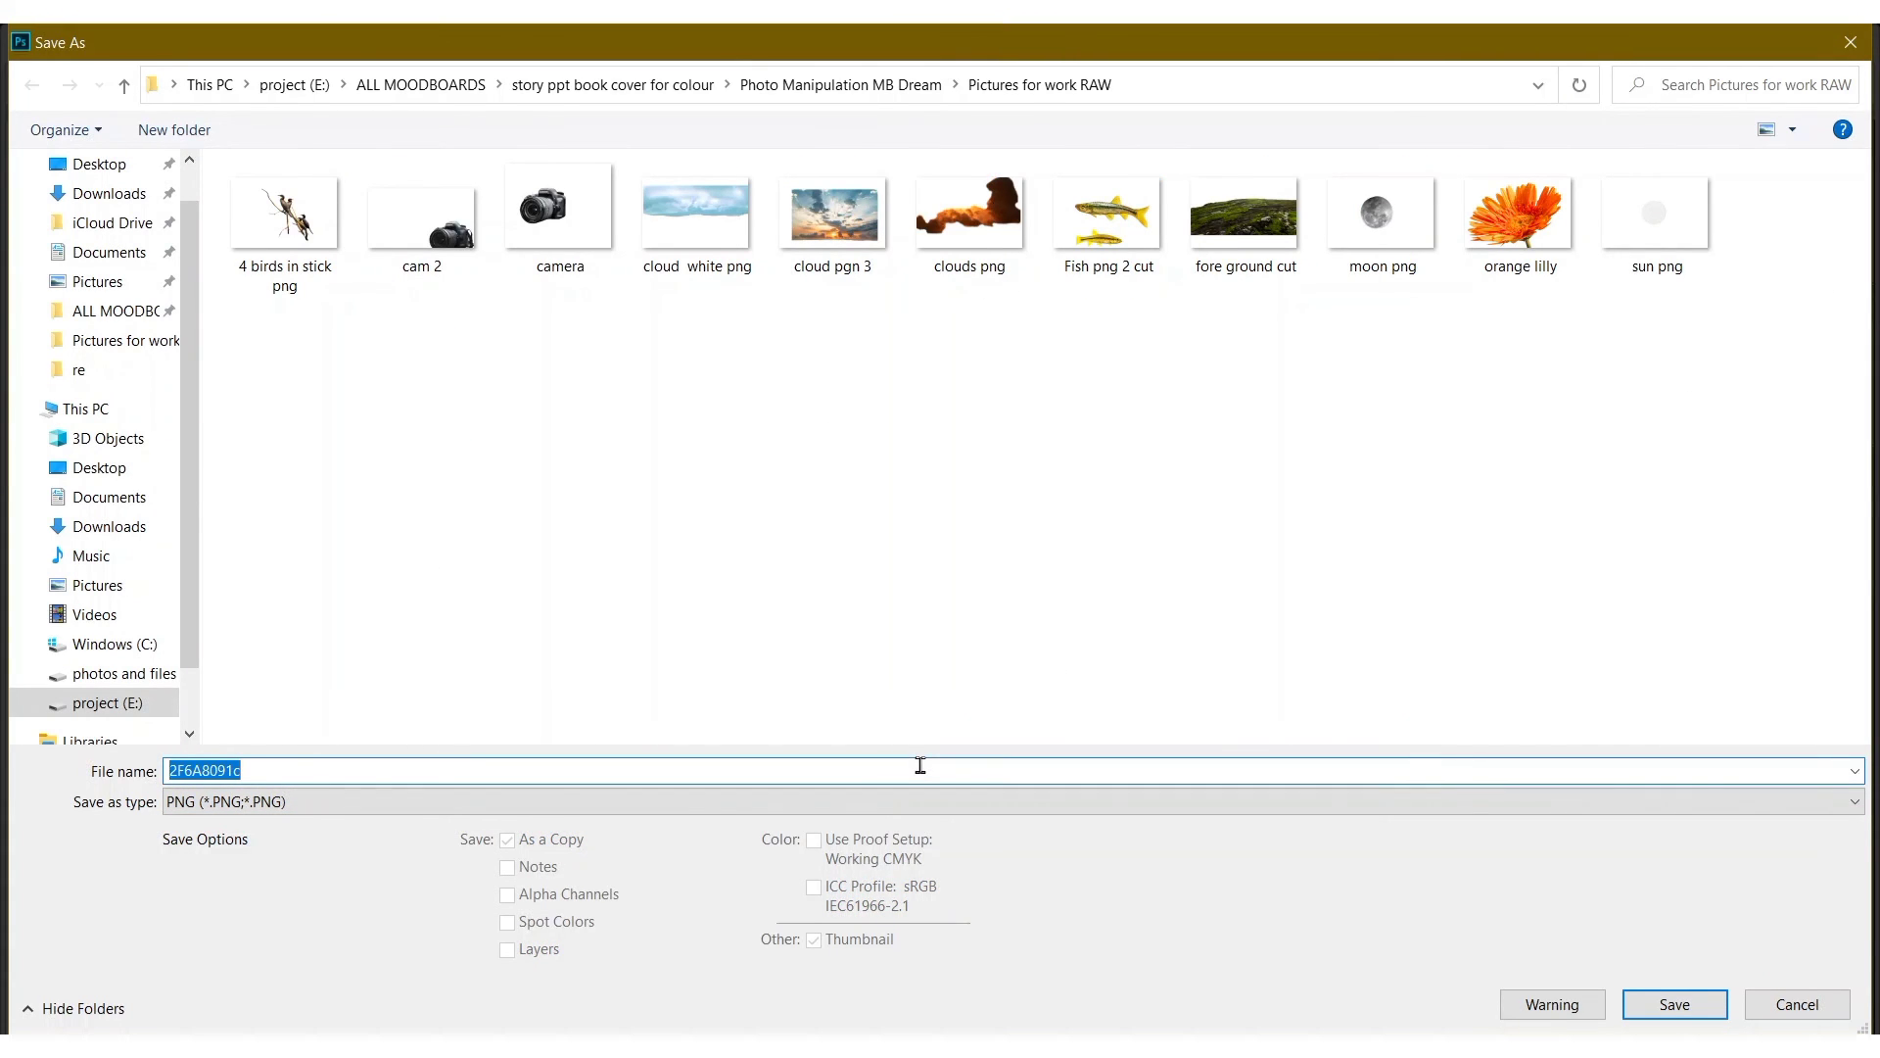
drag(197, 520, 73, 520)
text(\)
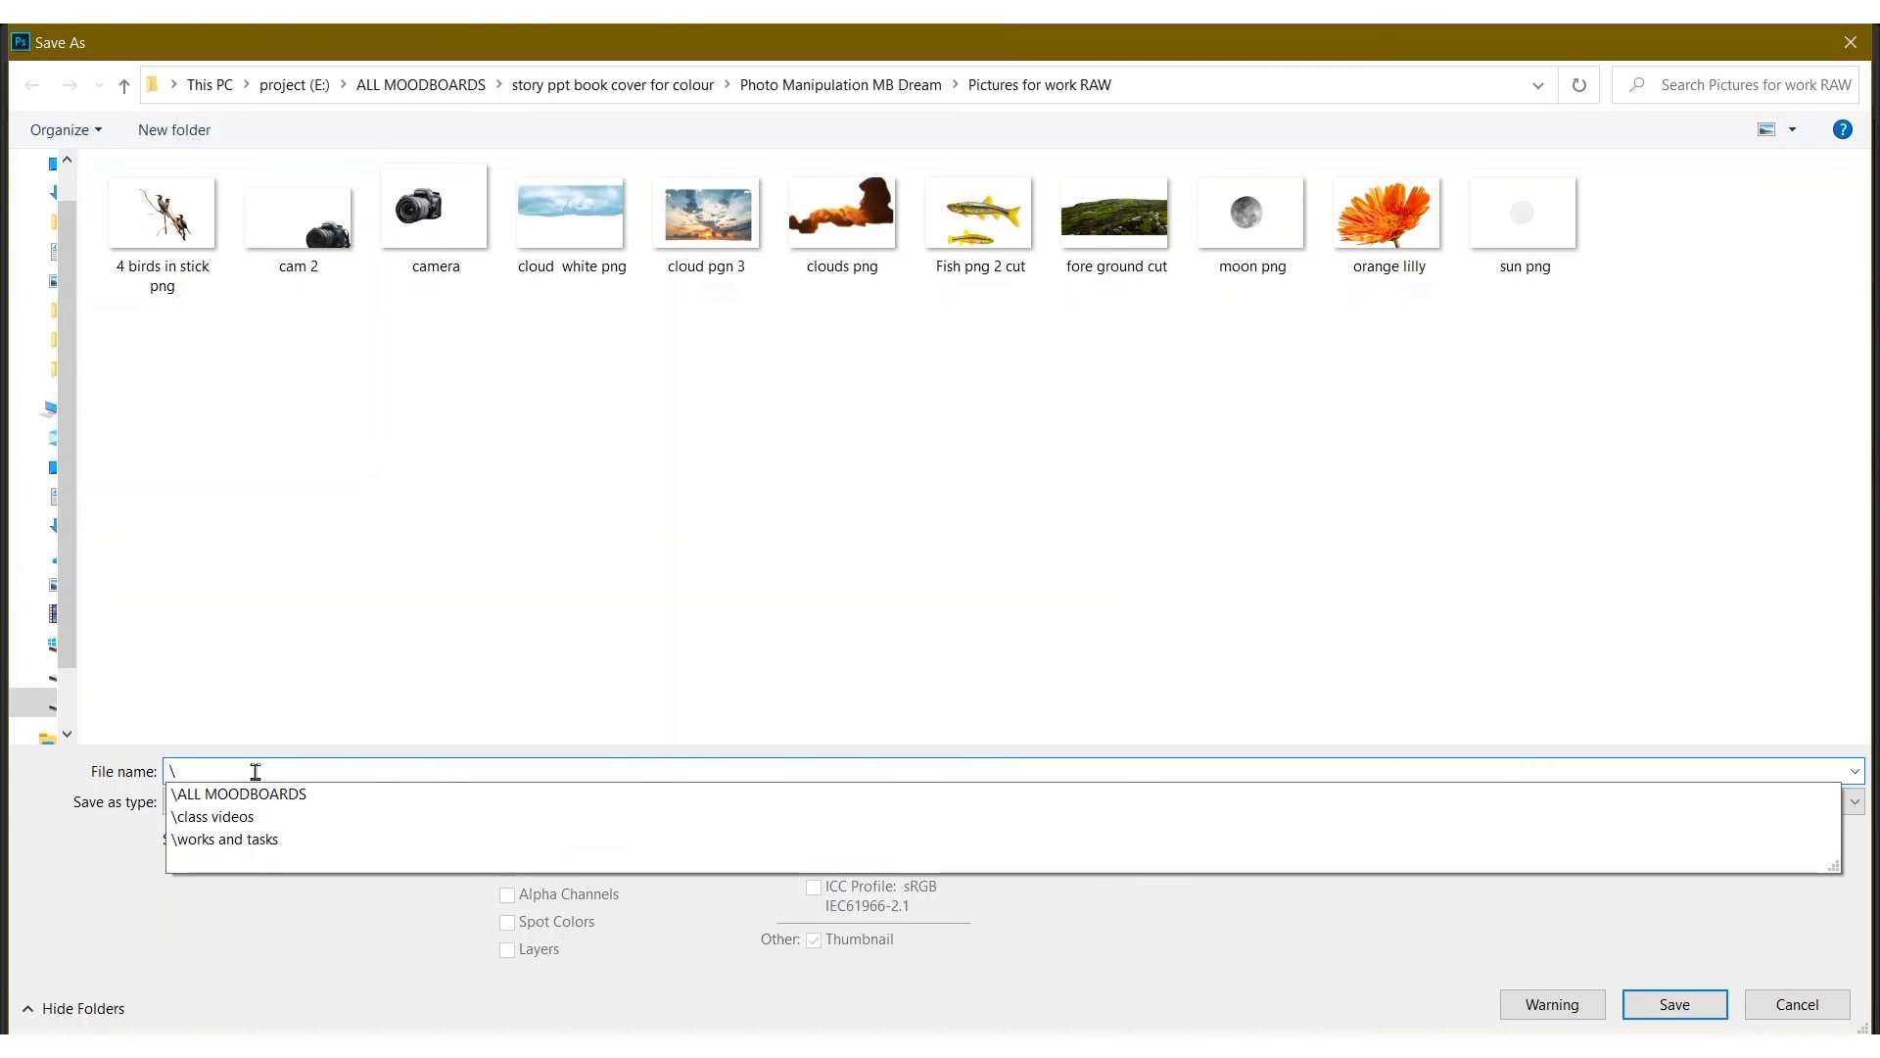
key(BackSpace)
text(Butterfly PNG)
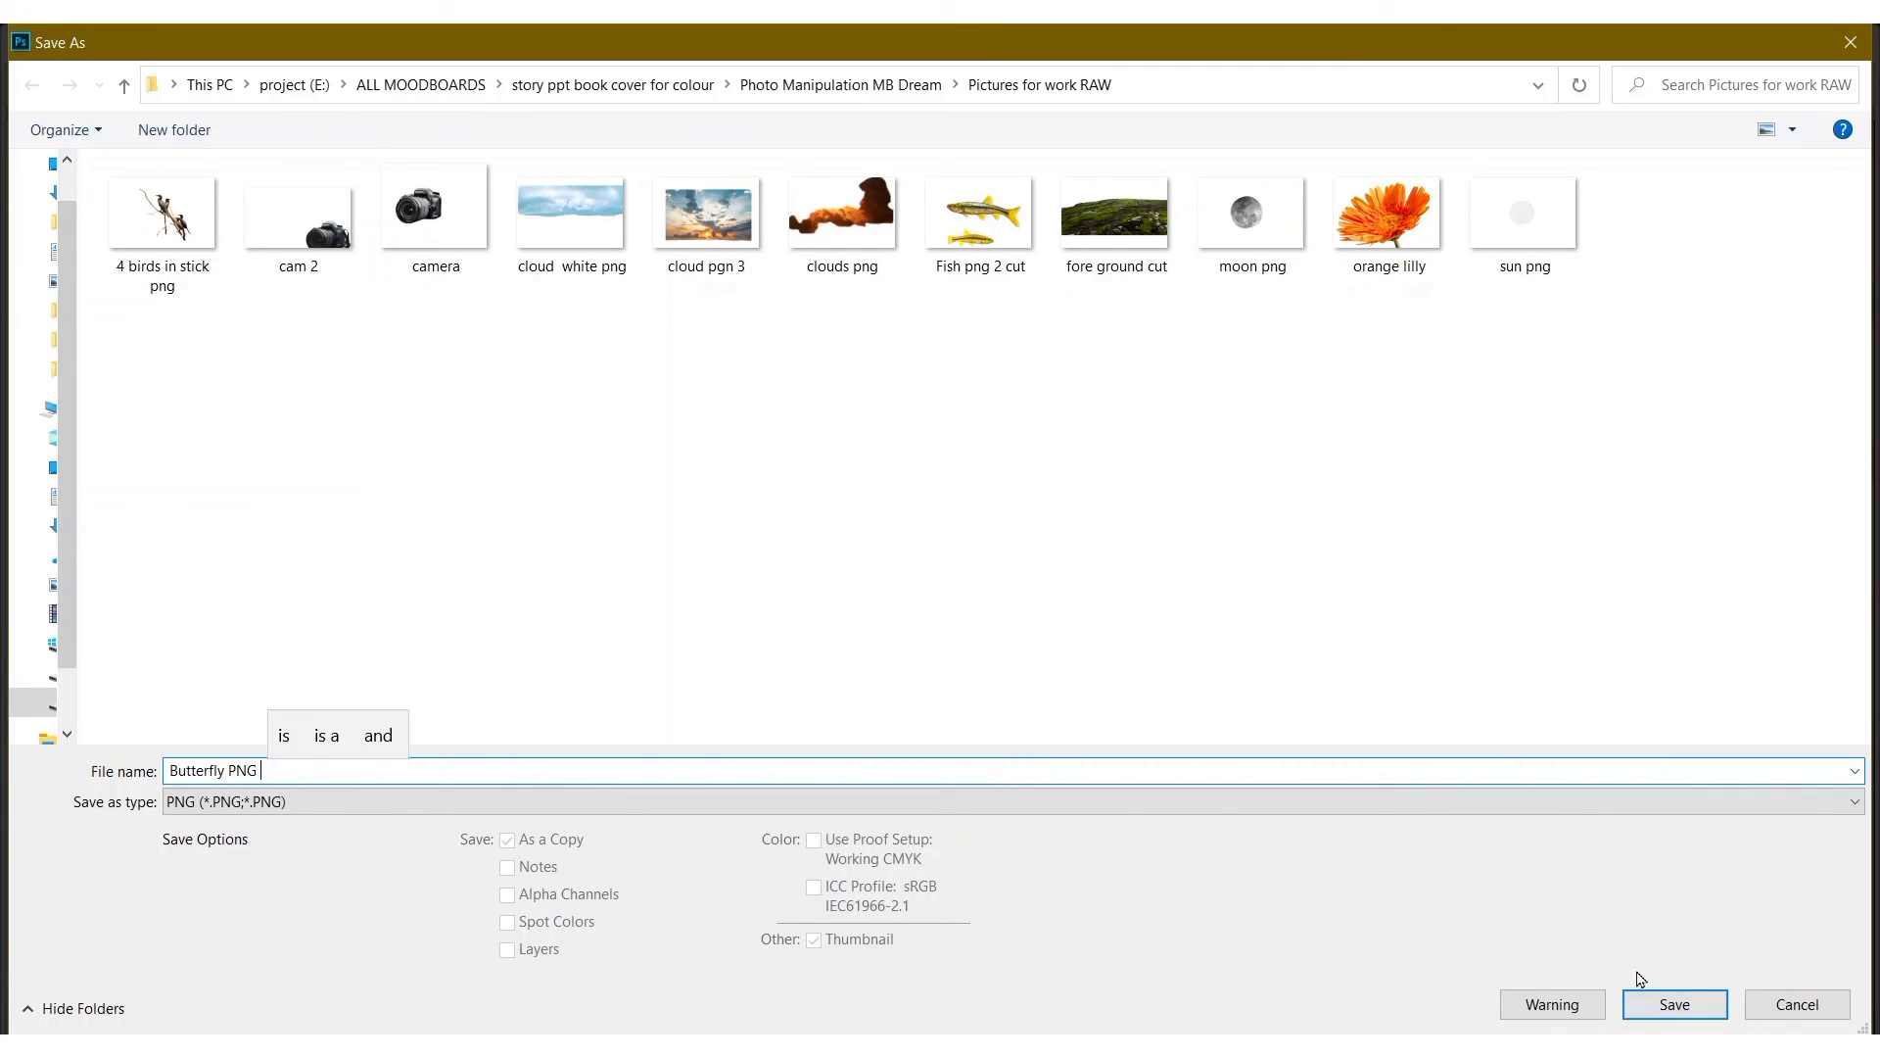
click(1664, 1006)
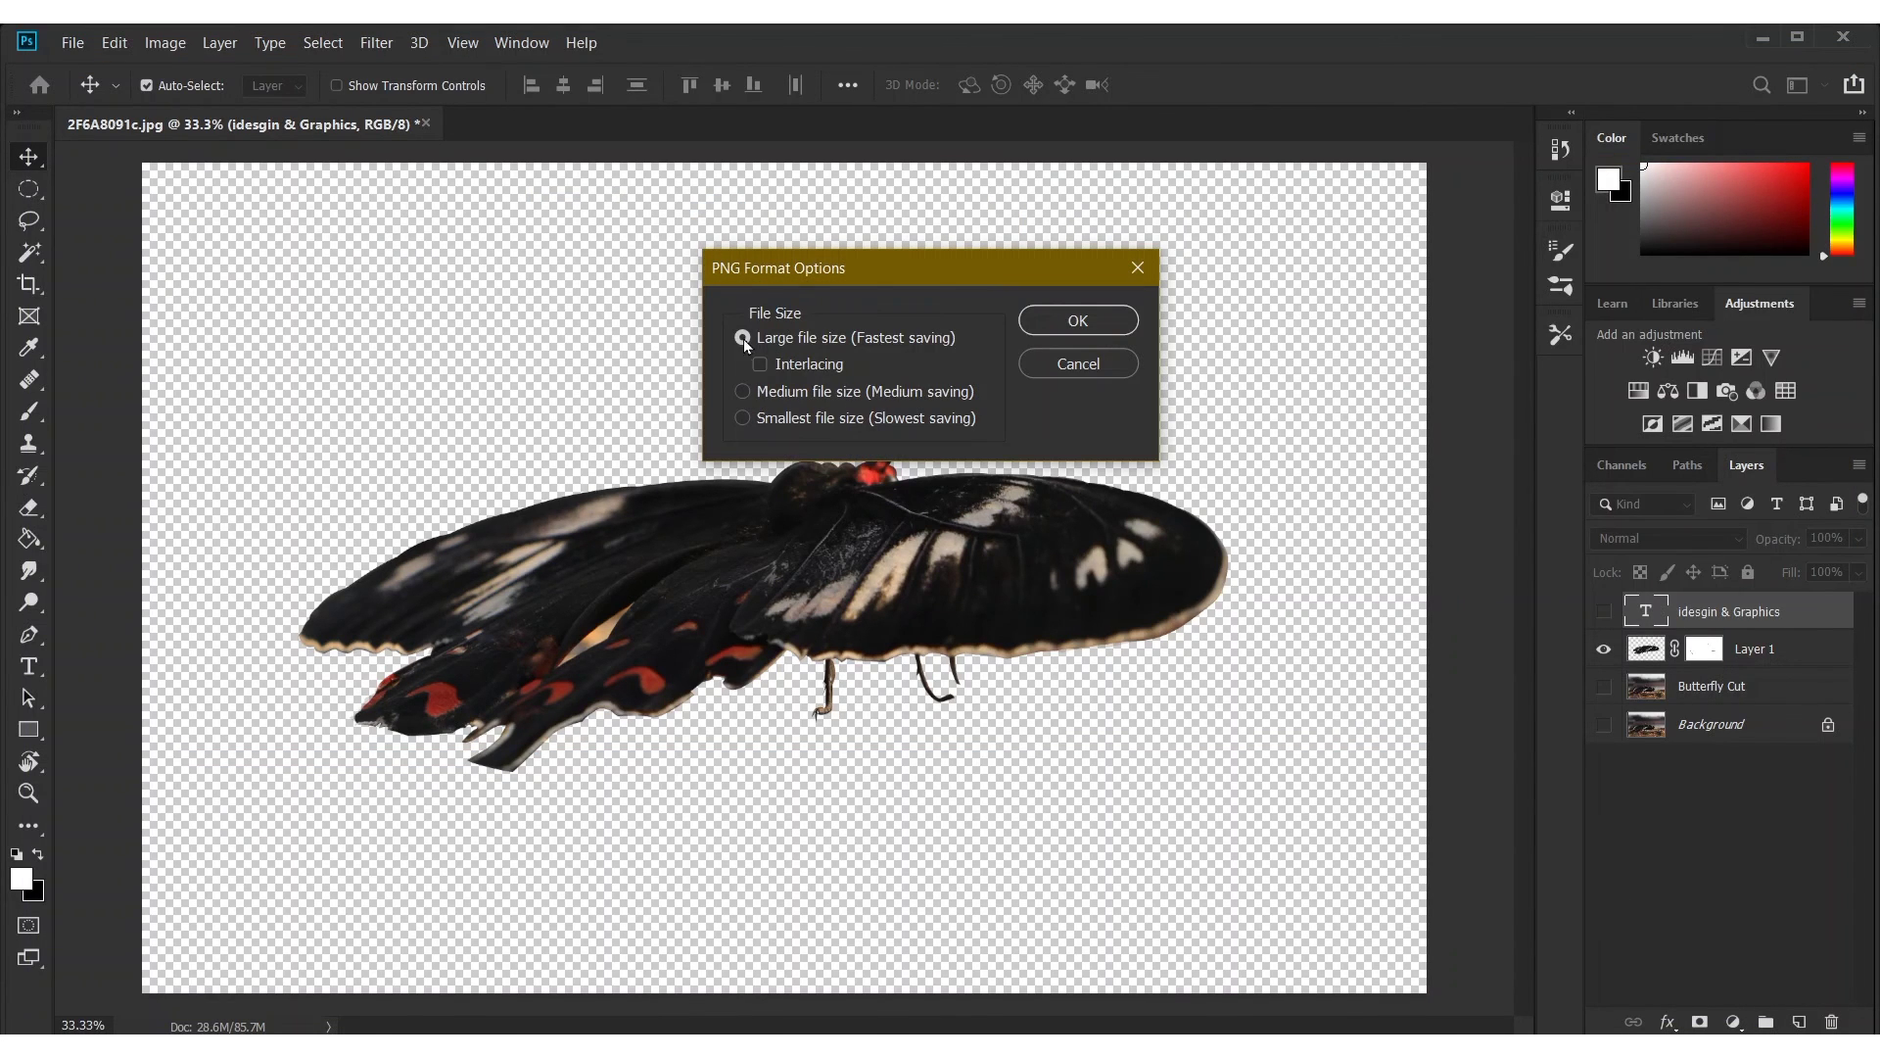
click(1077, 329)
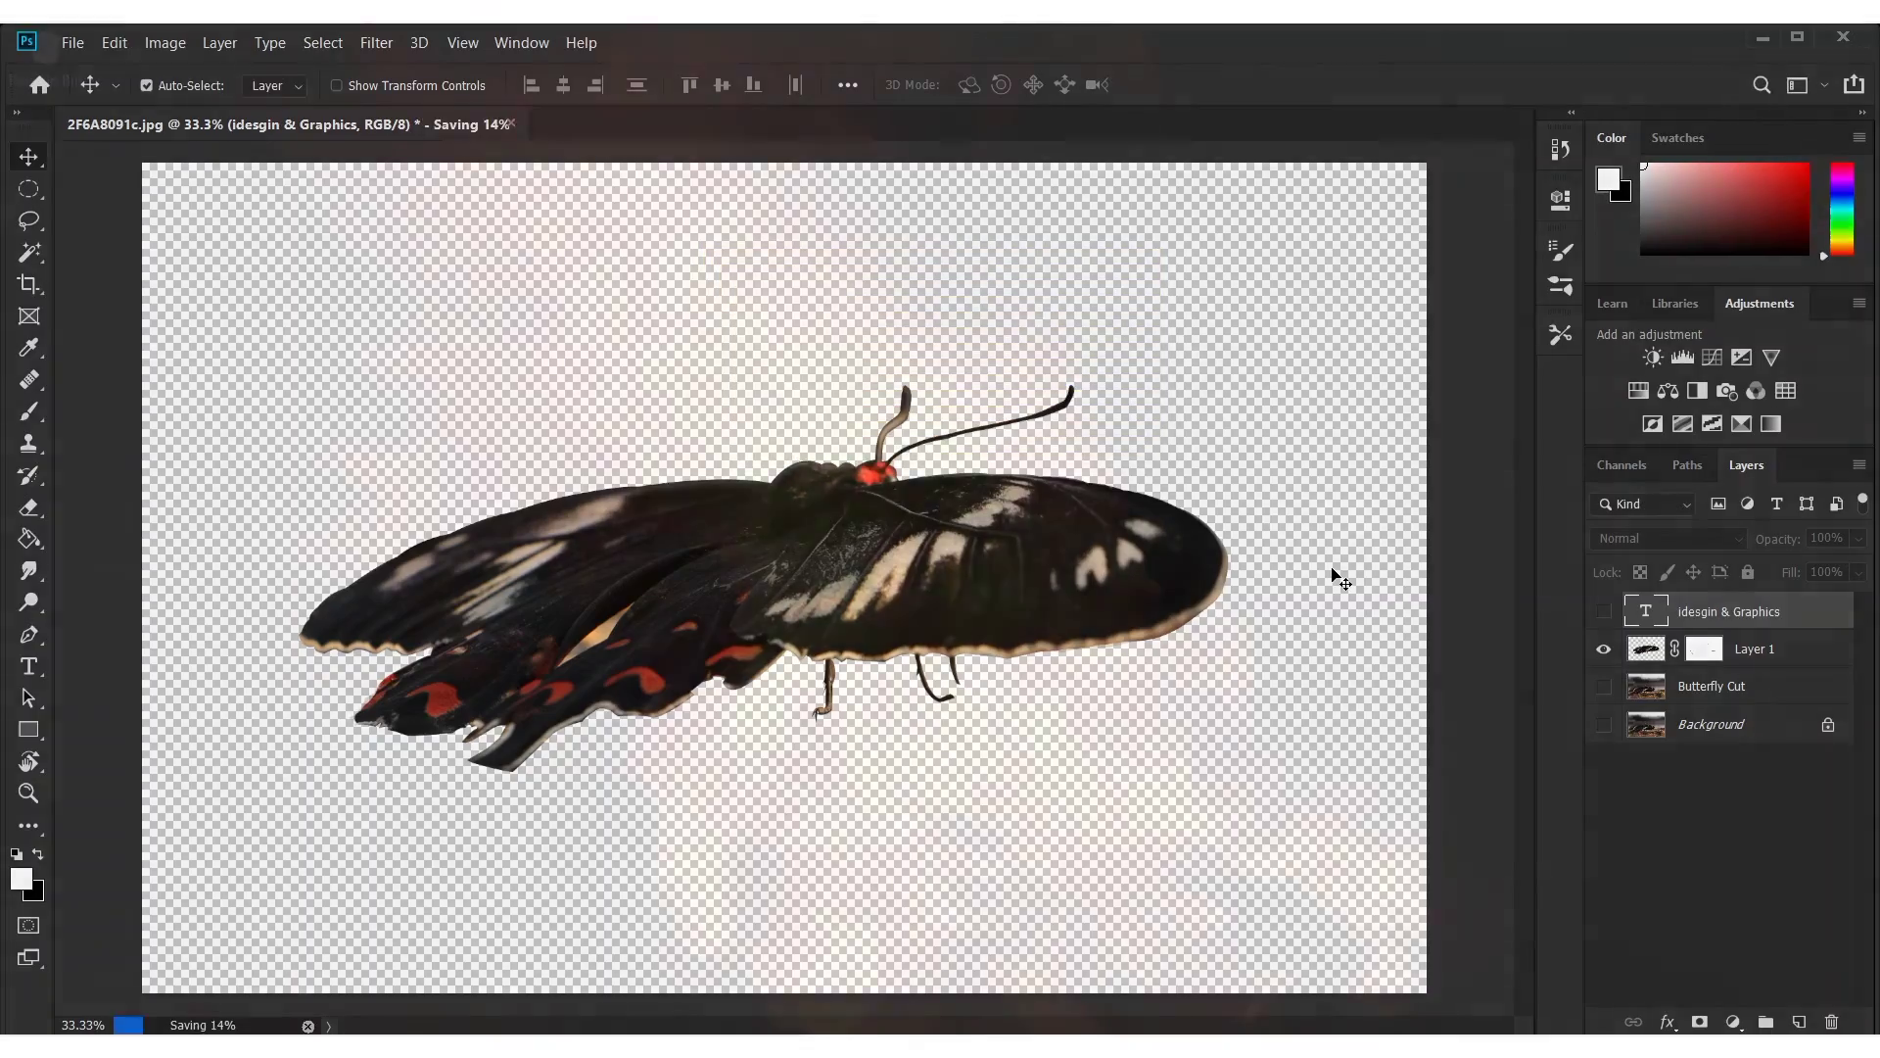